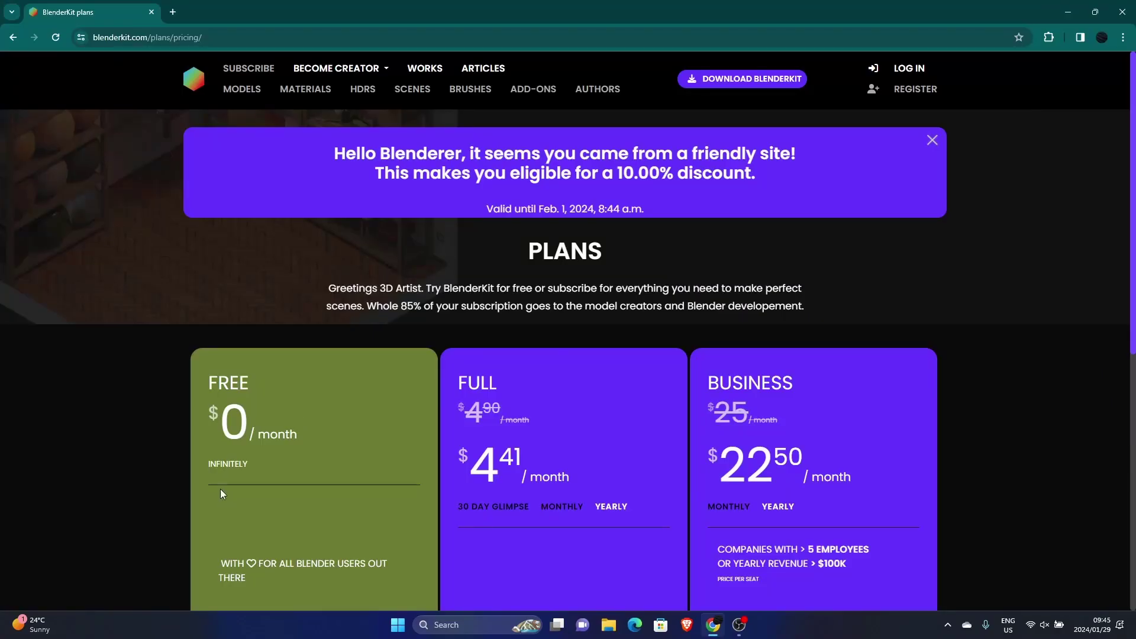
Compare the BlenderKit Free, Full and Business plans, including the Full plan's monthly and 30 day glimpse pricing
{"action": "scroll", "coordinate": [220, 489], "scroll_direction": "down", "scroll_amount": 2}
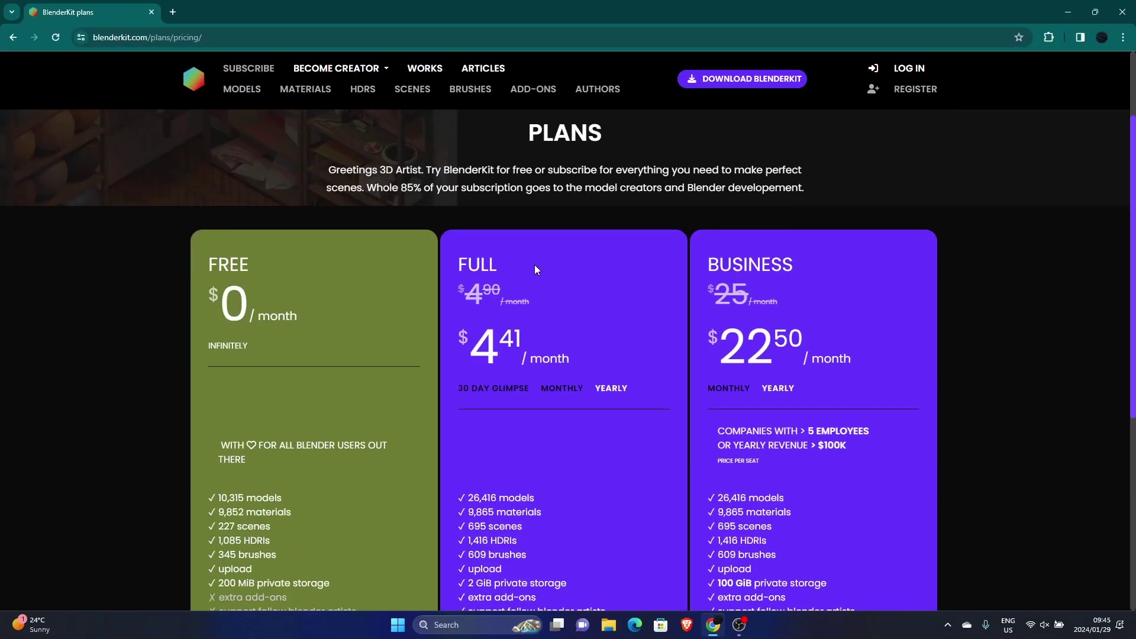
{"action": "scroll", "coordinate": [489, 355], "scroll_direction": "down", "scroll_amount": 6}
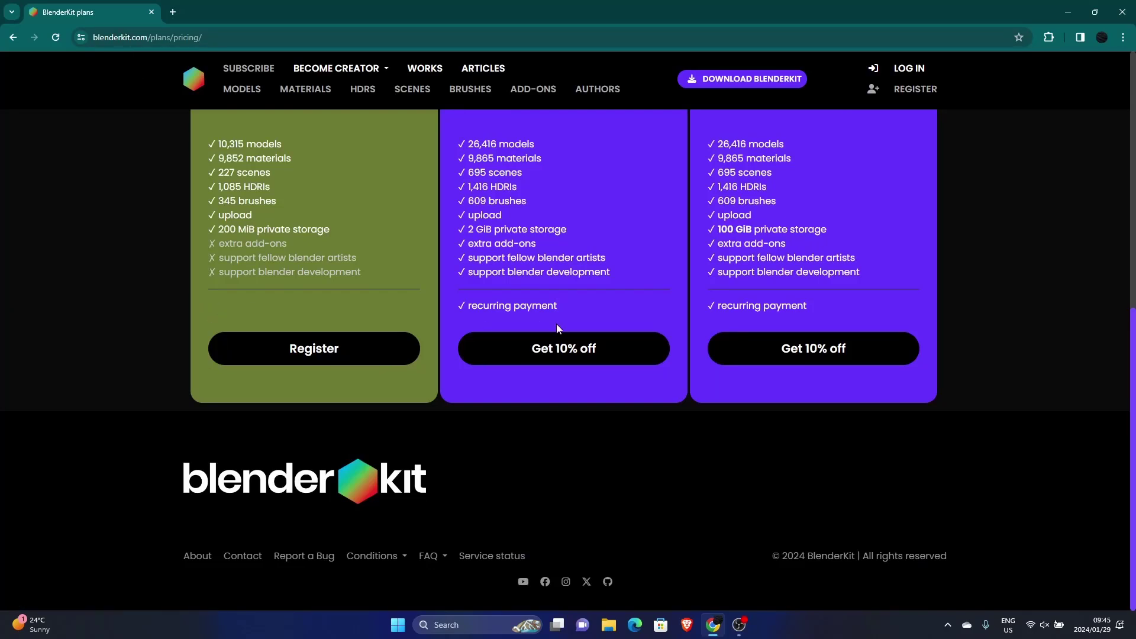
{"action": "scroll", "coordinate": [73, 323], "scroll_direction": "up", "scroll_amount": 4}
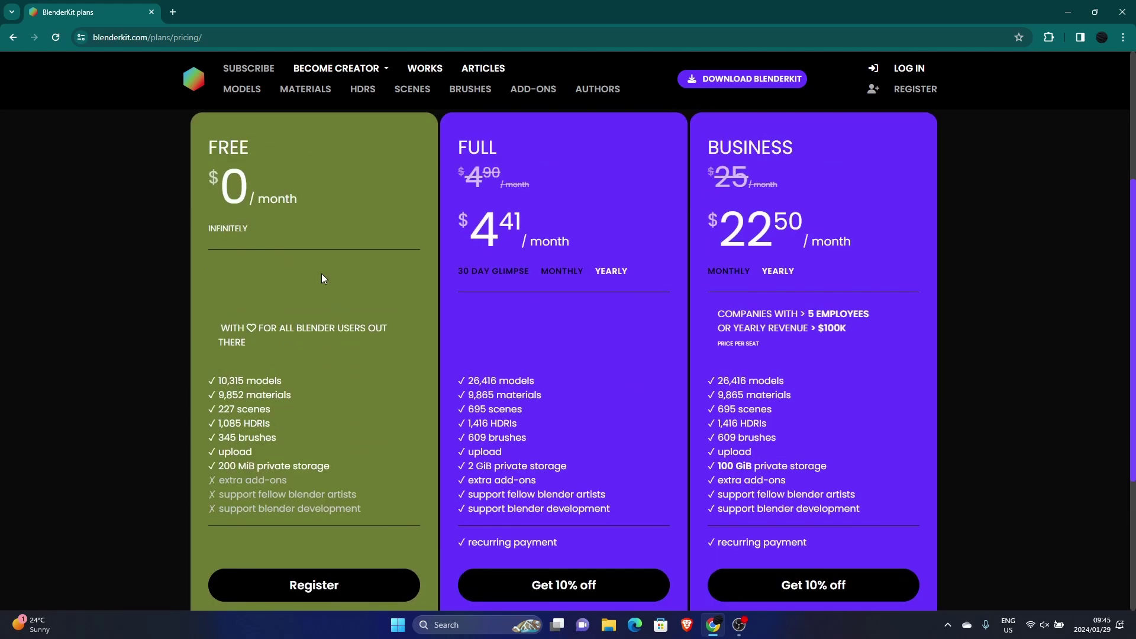
{"action": "left_click", "coordinate": [556, 274]}
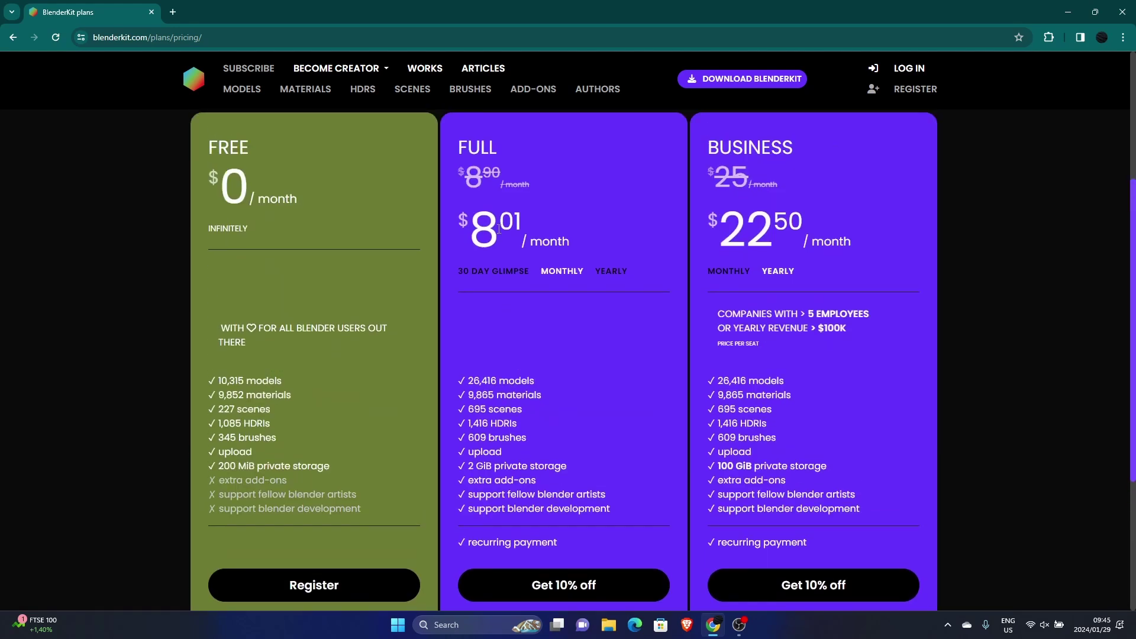
{"action": "left_click", "coordinate": [490, 274]}
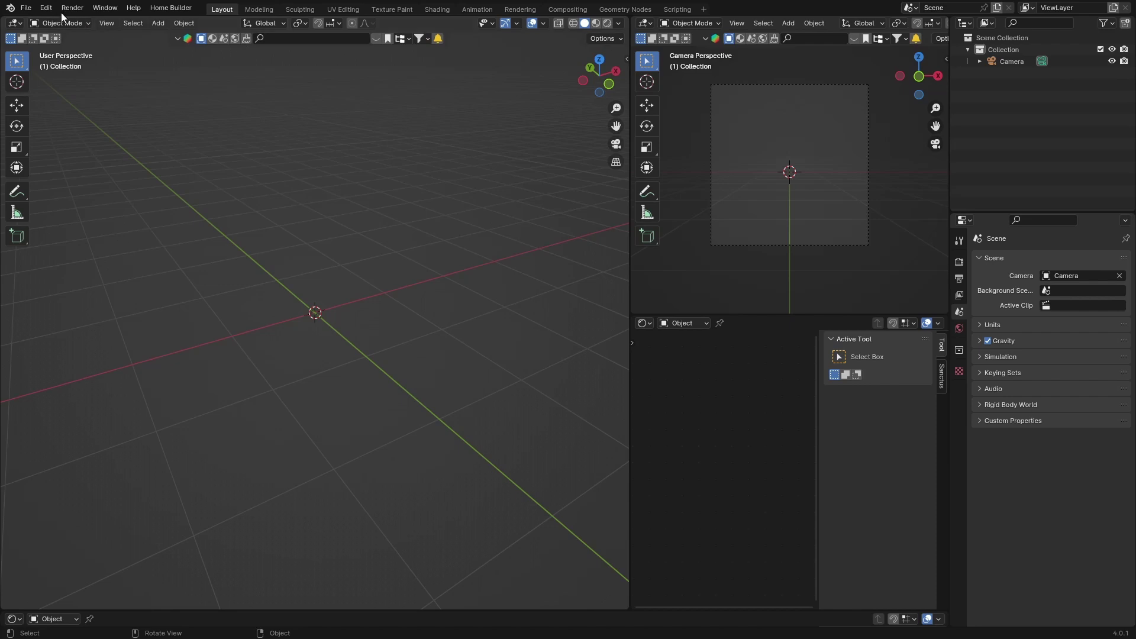
In Blender, filter the add-ons by "blen" and view the BlenderKit Online Asset Library add-on's details and preferences
{"action": "left_click", "coordinate": [44, 10]}
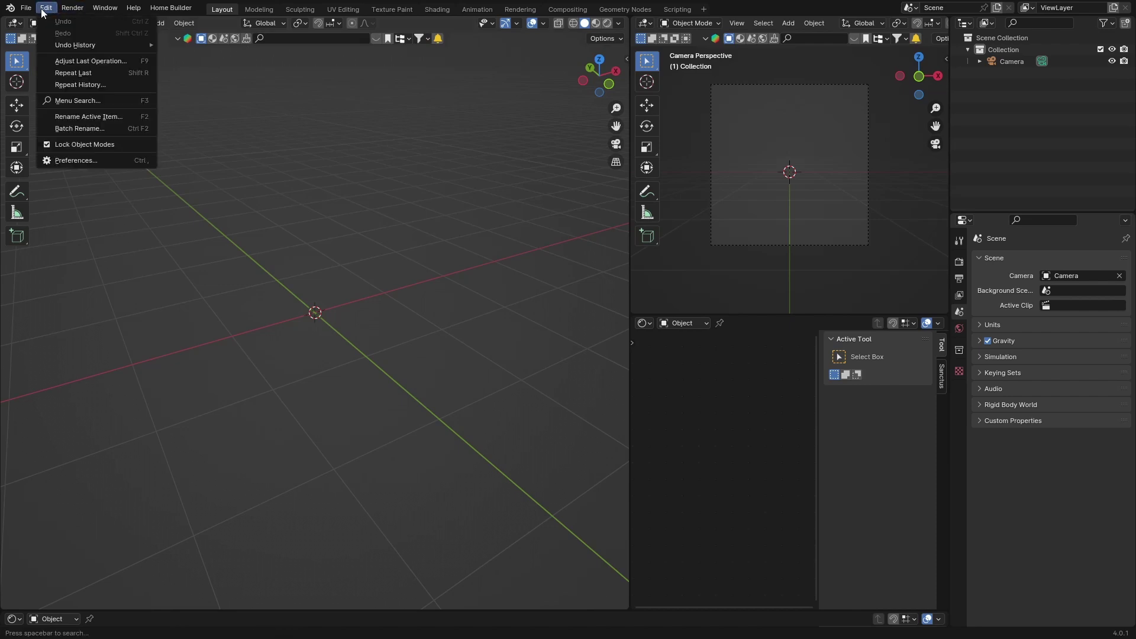
{"action": "left_click", "coordinate": [80, 158]}
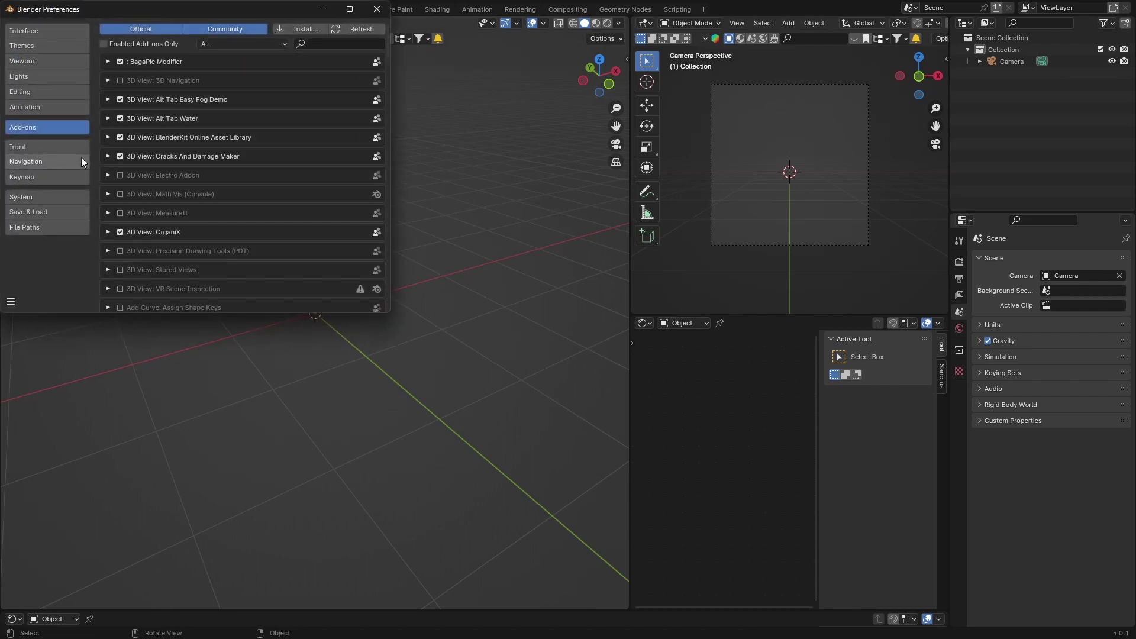
{"action": "left_click", "coordinate": [297, 32]}
{"action": "left_click", "coordinate": [610, 10]}
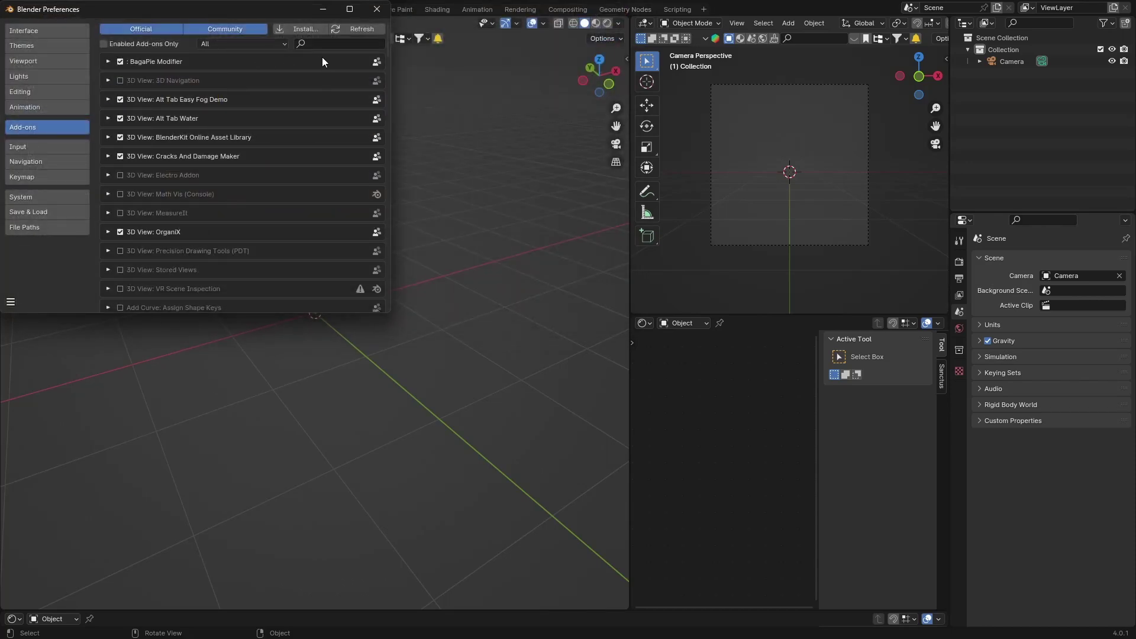
{"action": "left_click", "coordinate": [324, 43]}
{"action": "type", "text": "blen"}
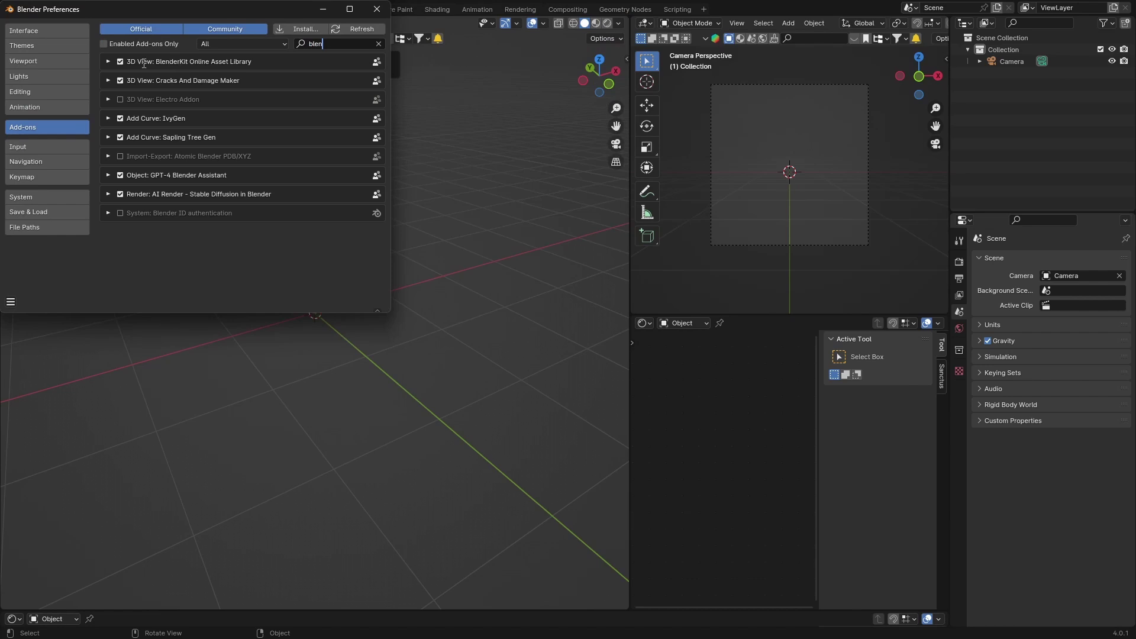
{"action": "left_click", "coordinate": [108, 61]}
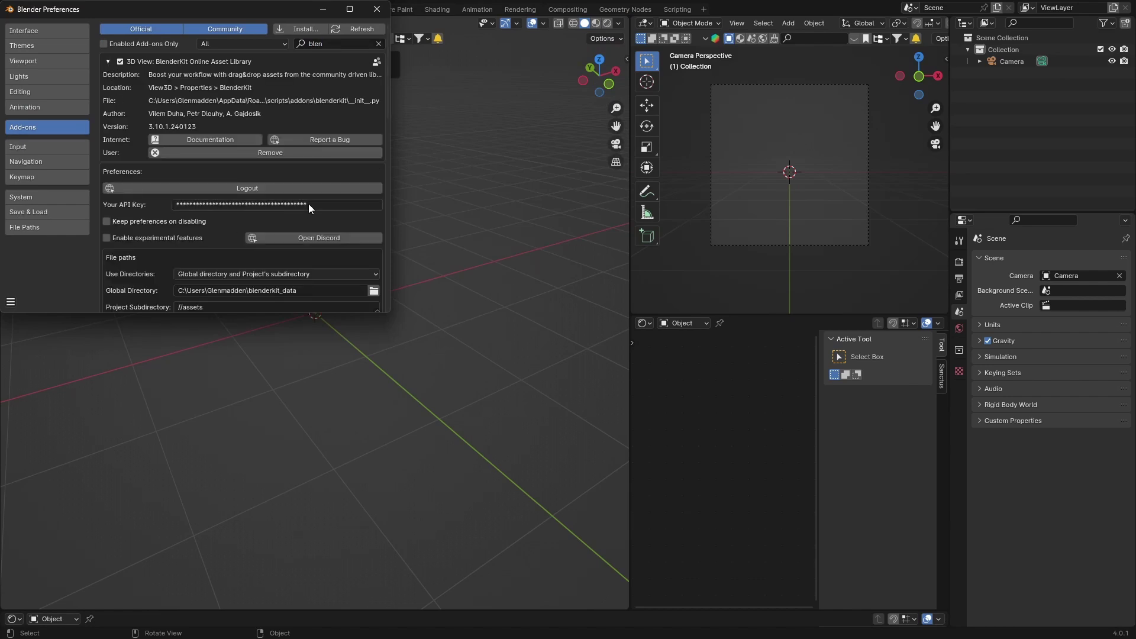
{"action": "left_click", "coordinate": [376, 9]}
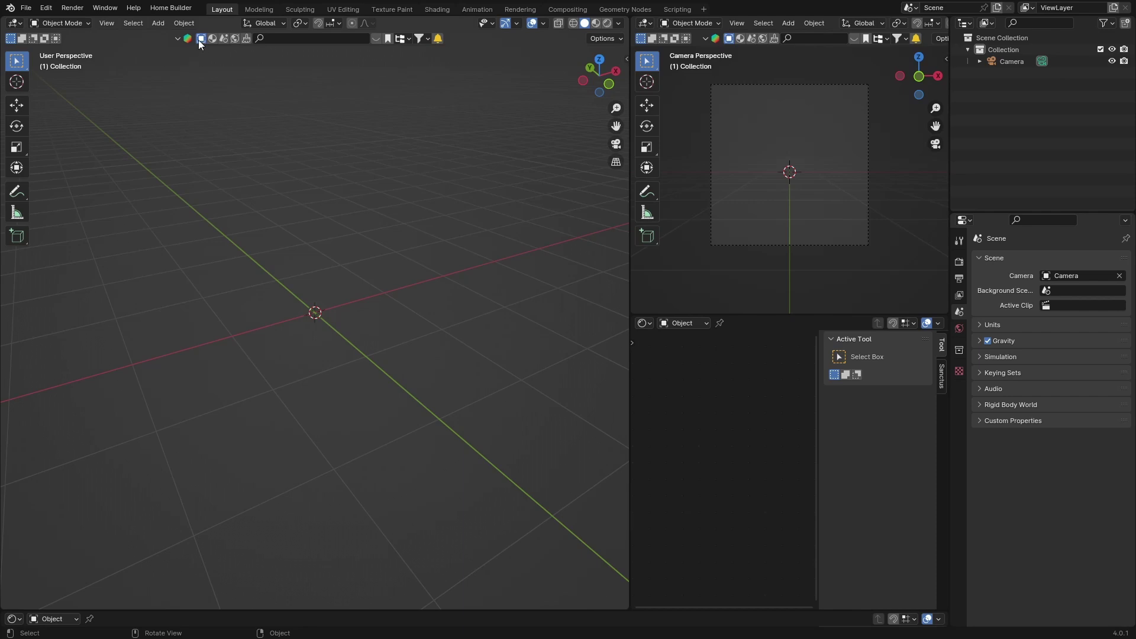
Show the BlenderKit model thumbnails in the viewport and place the Bento Macropad model in the scene near the world origin
{"action": "key", "text": "n"}
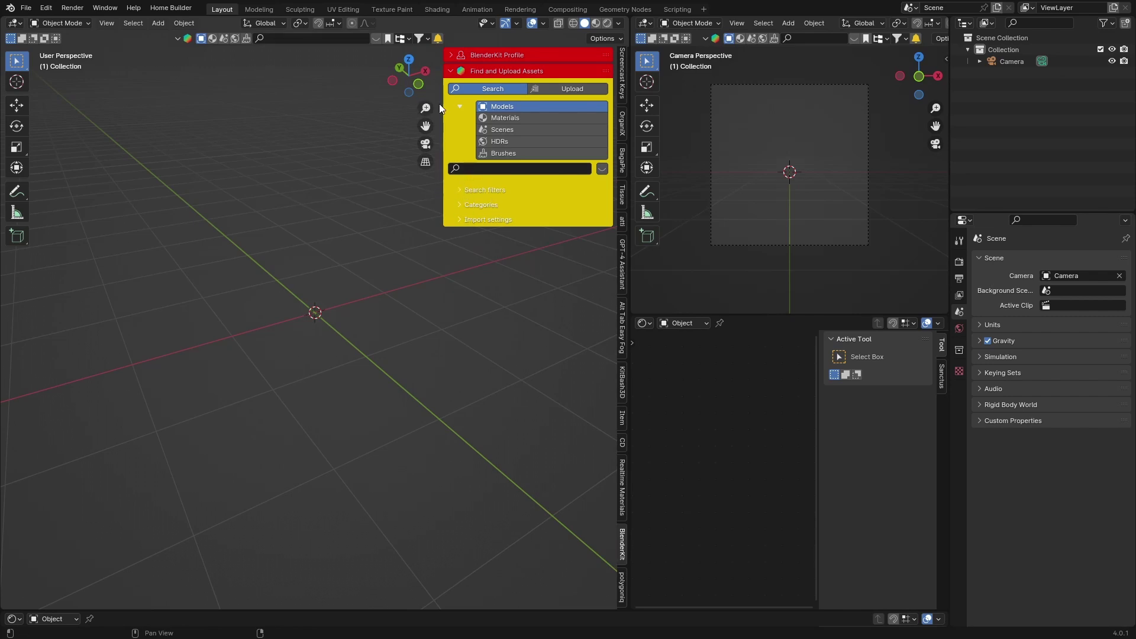
{"action": "key", "text": "n"}
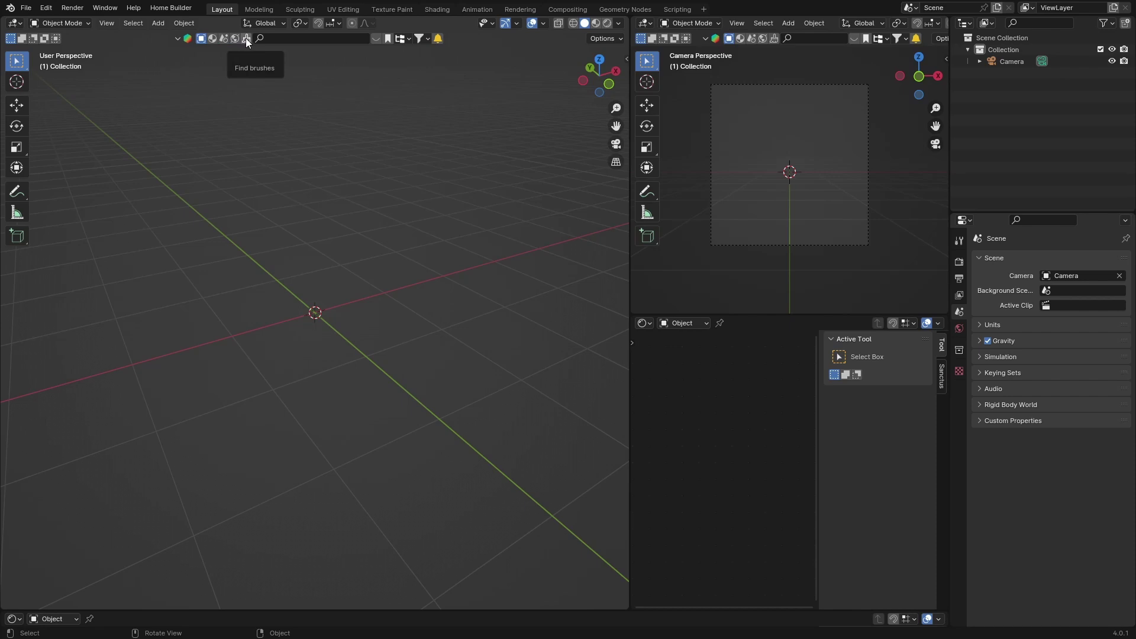
{"action": "left_click", "coordinate": [378, 39]}
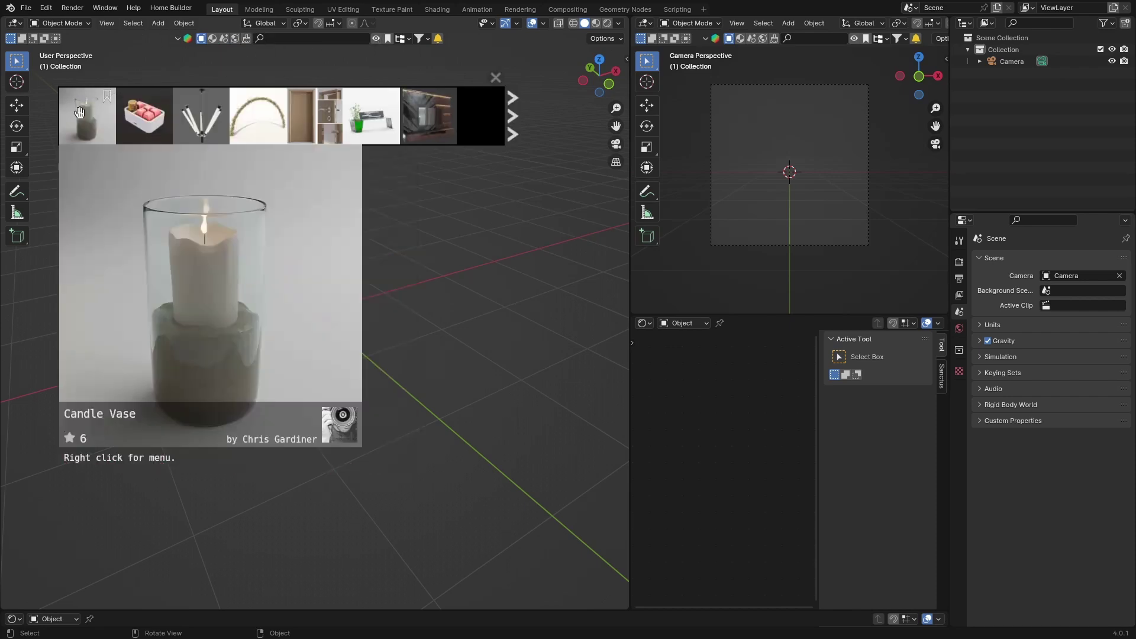
{"action": "mouse_move", "coordinate": [147, 116]}
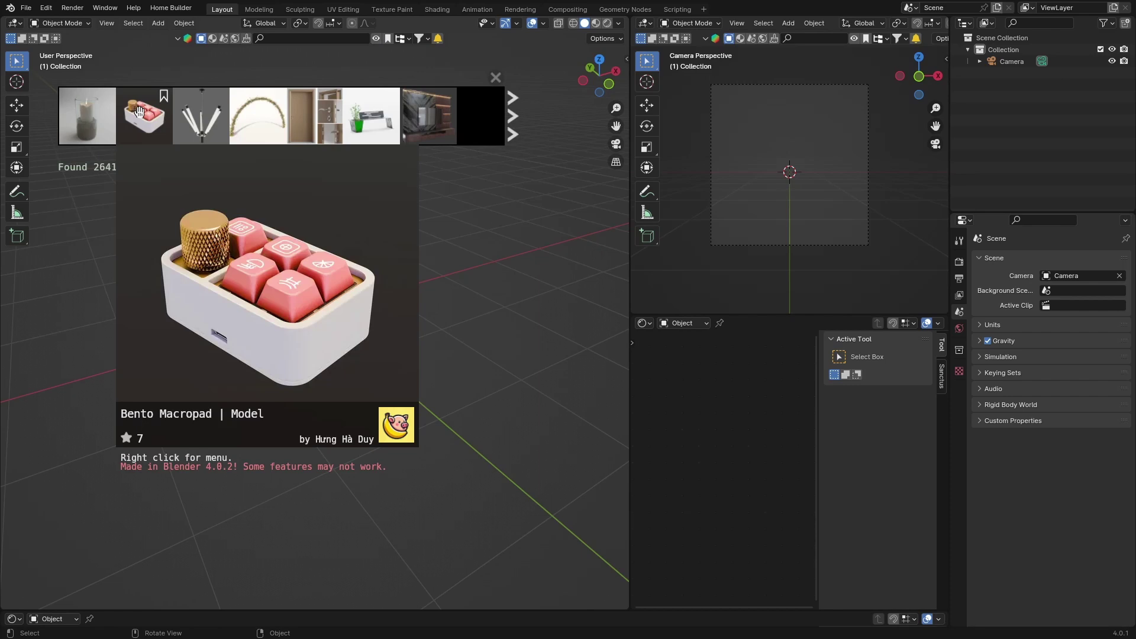
{"action": "mouse_move", "coordinate": [140, 111]}
{"action": "left_mouse_down"}
{"action": "mouse_move", "coordinate": [151, 183]}
{"action": "mouse_move", "coordinate": [280, 301]}
{"action": "left_mouse_up"}
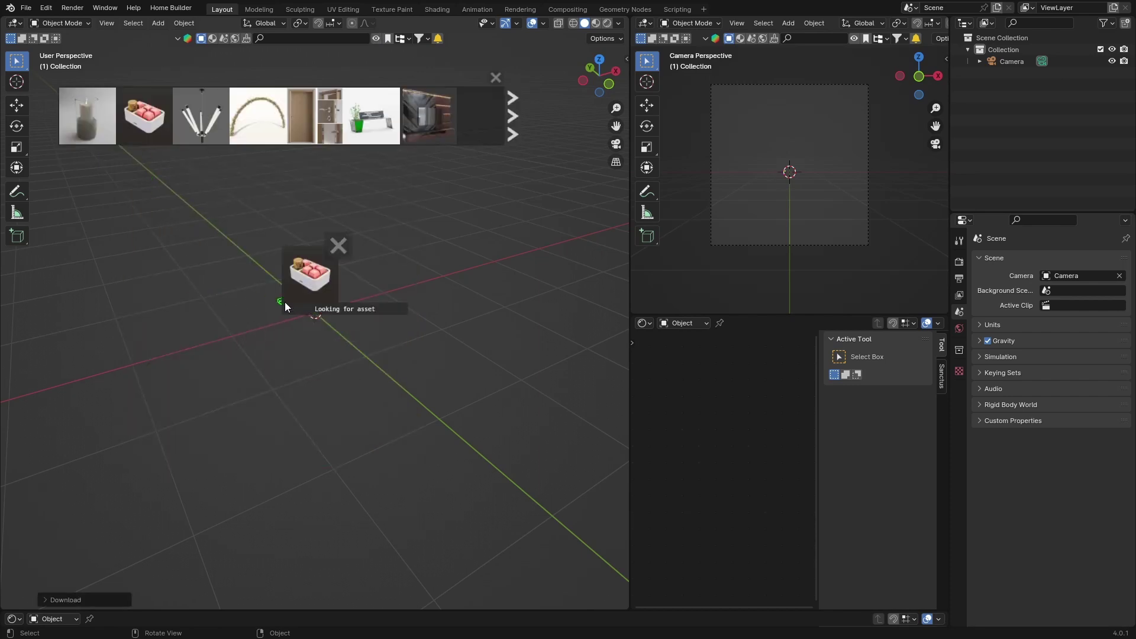
{"action": "scroll", "coordinate": [250, 342], "scroll_direction": "up", "scroll_amount": 8}
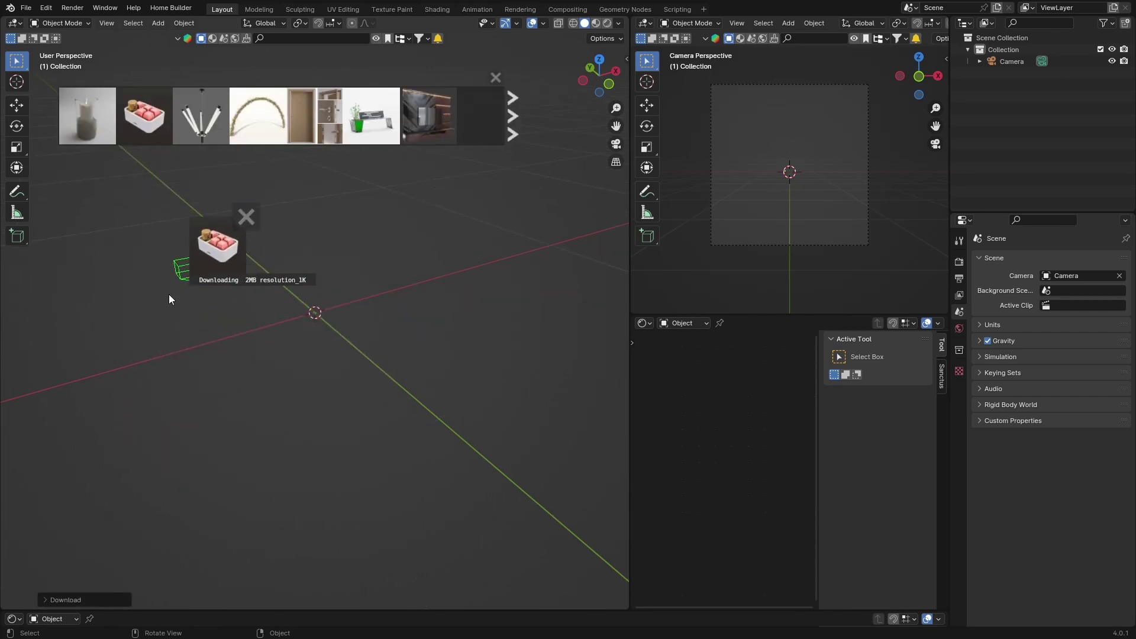
{"action": "middle_click_drag", "start_coordinate": [168, 298], "coordinate": [87, 342]}
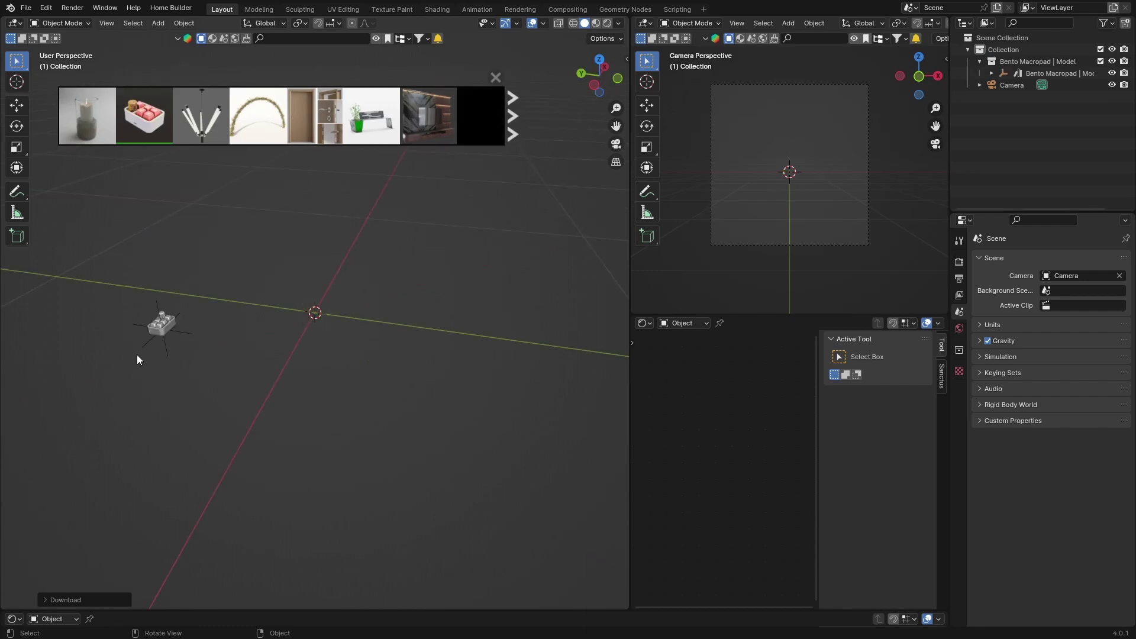
Scale up the whole Bento Macropad model and inspect its geometry from above
{"action": "left_click", "coordinate": [1041, 78]}
{"action": "key", "text": "s"}
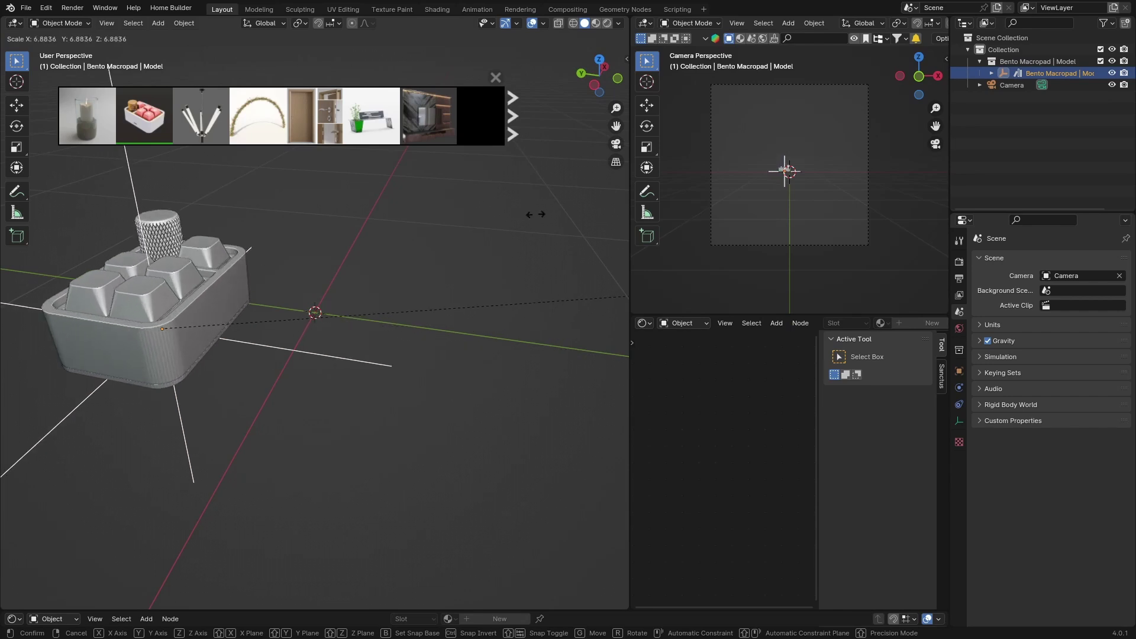
{"action": "left_click", "coordinate": [5, 349]}
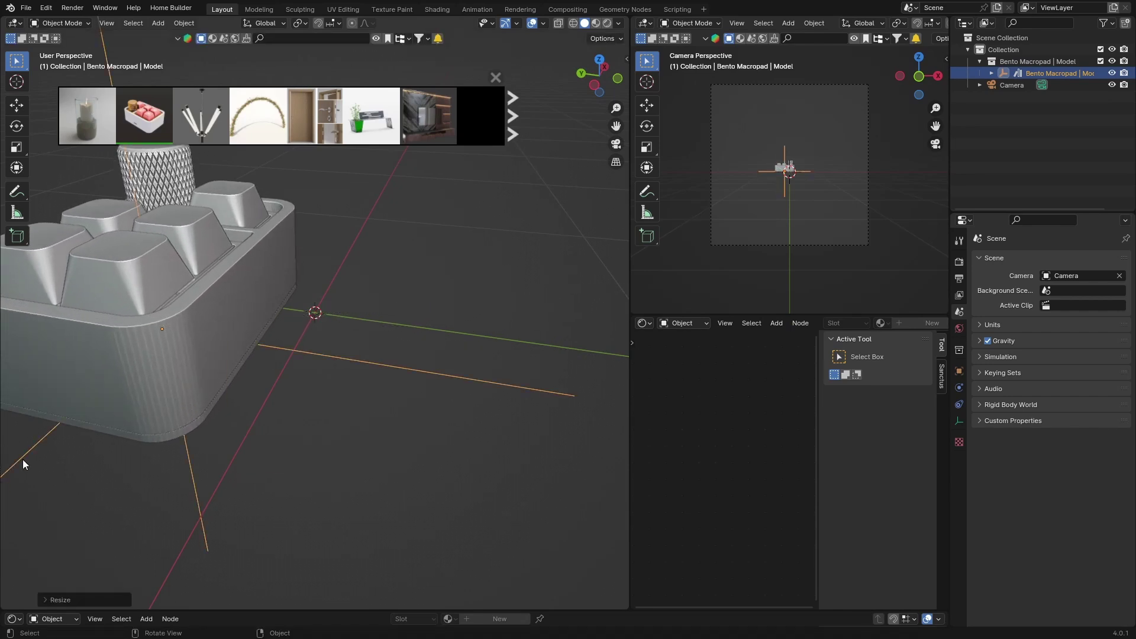
{"action": "middle_click_drag", "start_coordinate": [294, 314], "coordinate": [365, 308]}
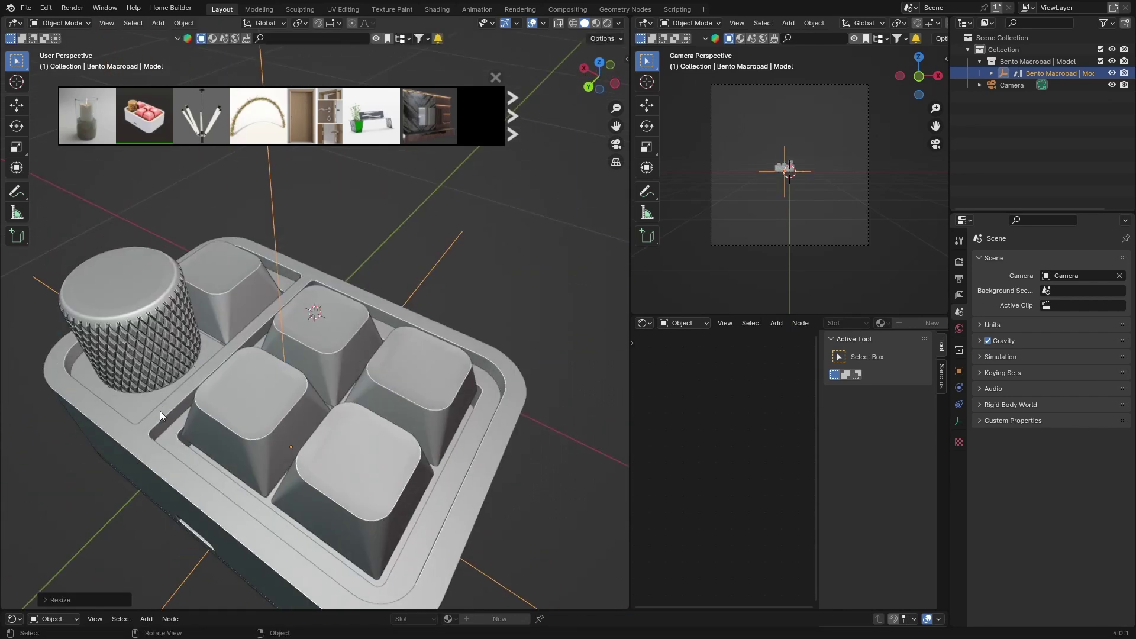
{"action": "middle_click_drag", "start_coordinate": [158, 410], "coordinate": [165, 279]}
{"action": "scroll", "coordinate": [155, 336], "scroll_direction": "down", "scroll_amount": 3}
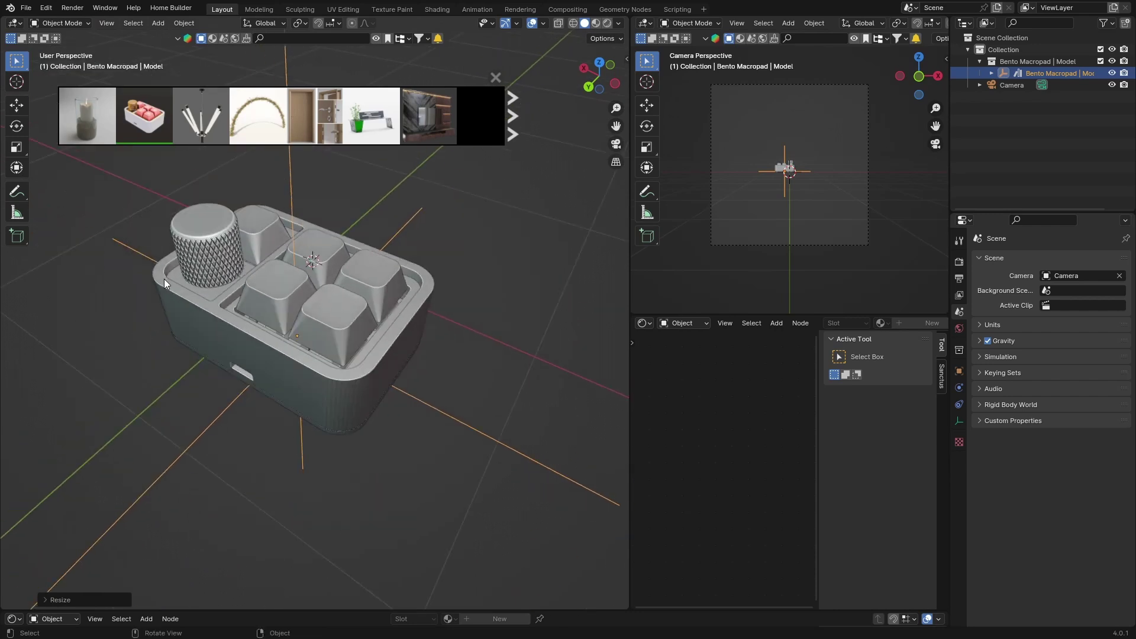
Display the main viewport in rendered shading with Scene World lighting disabled
{"action": "left_click", "coordinate": [611, 21]}
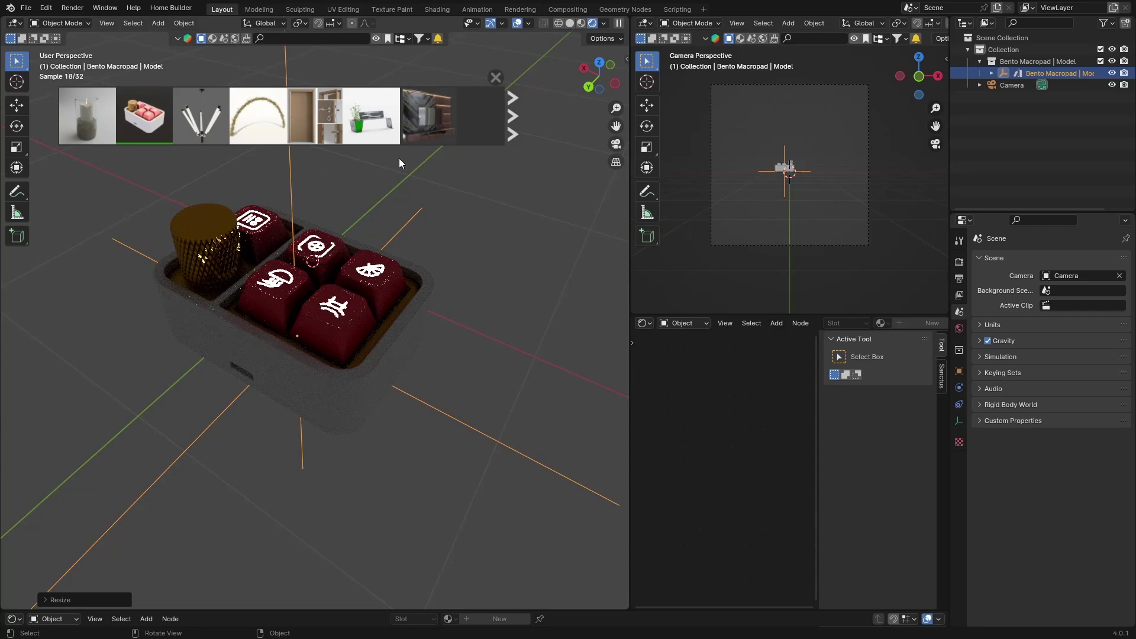
{"action": "left_click", "coordinate": [603, 26]}
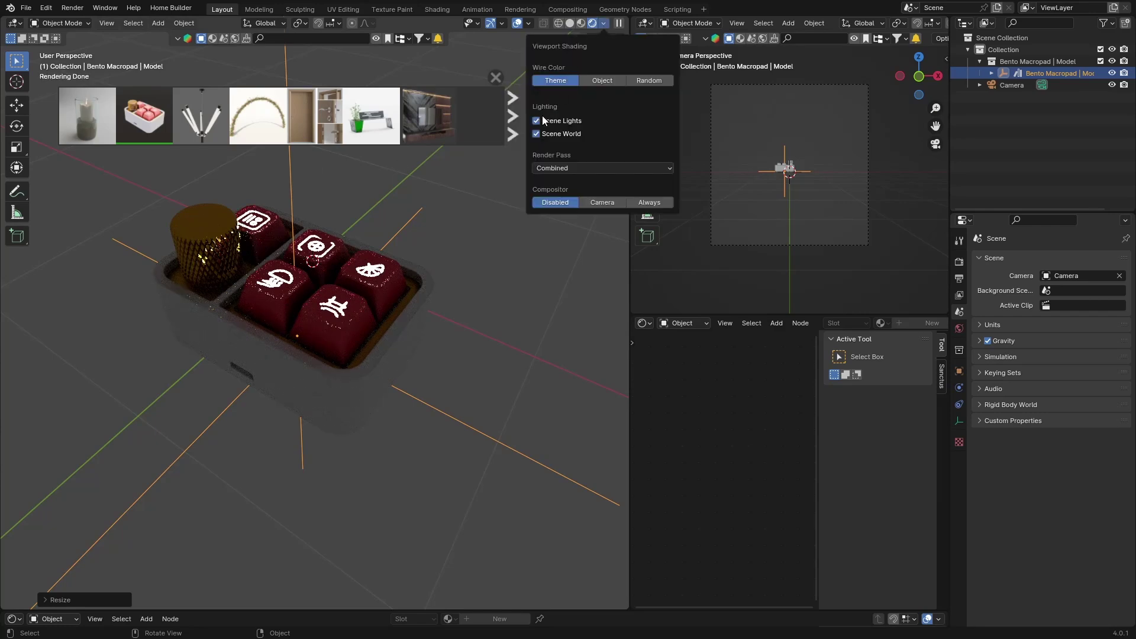
{"action": "left_click", "coordinate": [536, 134]}
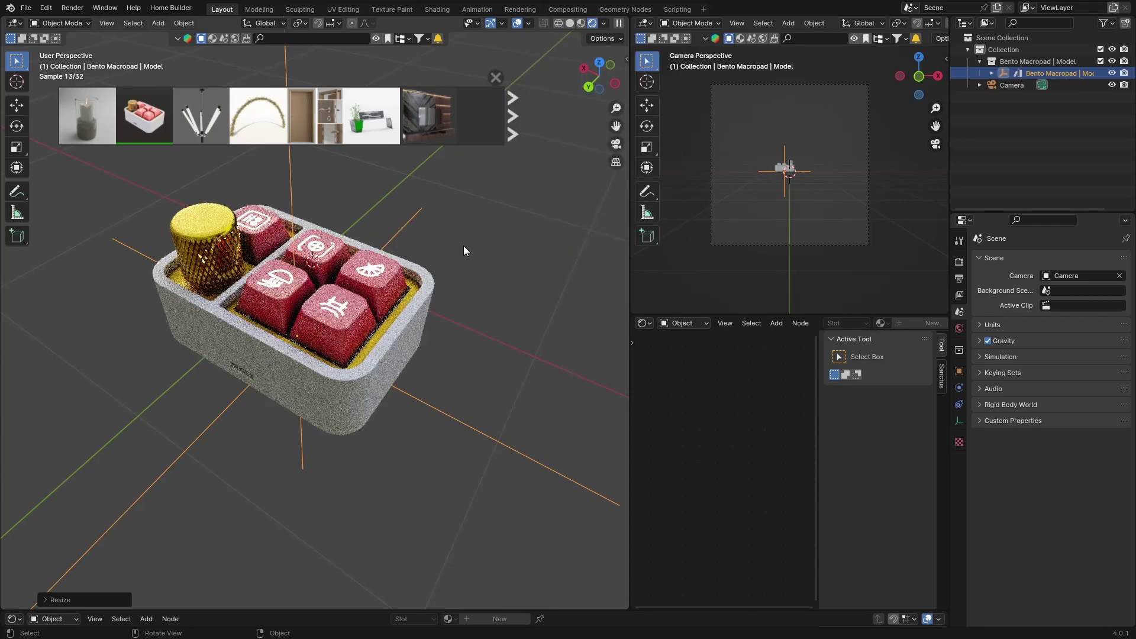
Try to move the macropad's nearest keycap as a separate object
{"action": "left_click", "coordinate": [97, 463]}
{"action": "mouse_move", "coordinate": [157, 396]}
{"action": "middle_mouse_down"}
{"action": "mouse_move", "coordinate": [219, 364]}
{"action": "mouse_move", "coordinate": [182, 414]}
{"action": "mouse_move", "coordinate": [164, 413]}
{"action": "middle_mouse_up"}
{"action": "scroll", "coordinate": [164, 414], "scroll_direction": "up", "scroll_amount": 5}
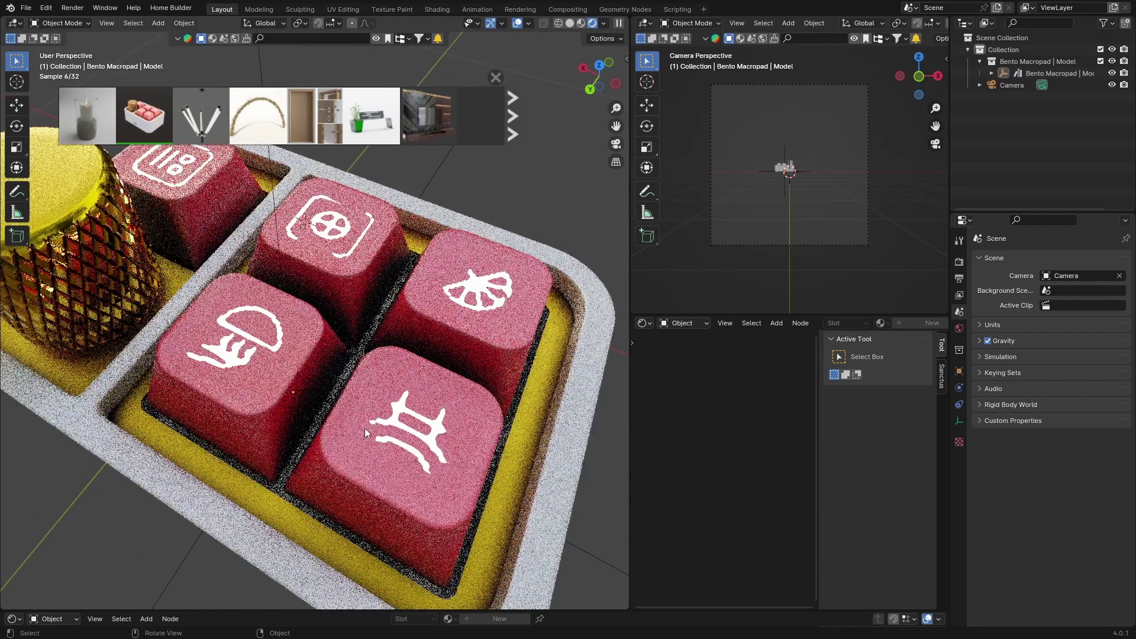
{"action": "left_click", "coordinate": [366, 428]}
{"action": "key", "text": "g"}
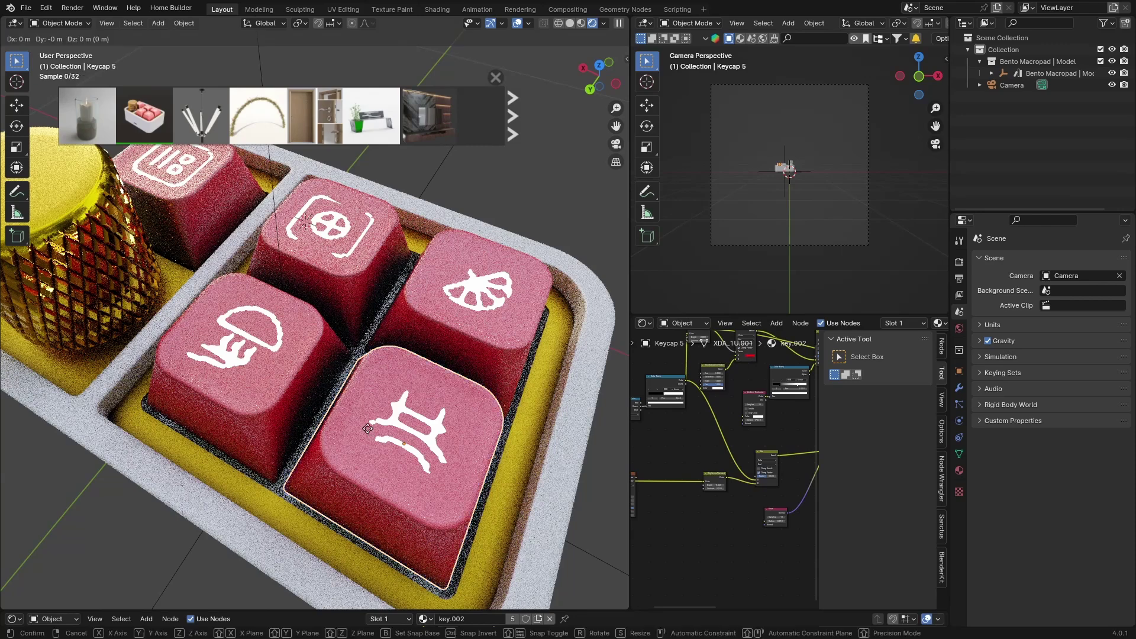
{"action": "key", "text": "Escape"}
Select all parts of the Bento Macropad model and delete them from the scene
{"action": "scroll", "coordinate": [394, 254], "scroll_direction": "down", "scroll_amount": 8}
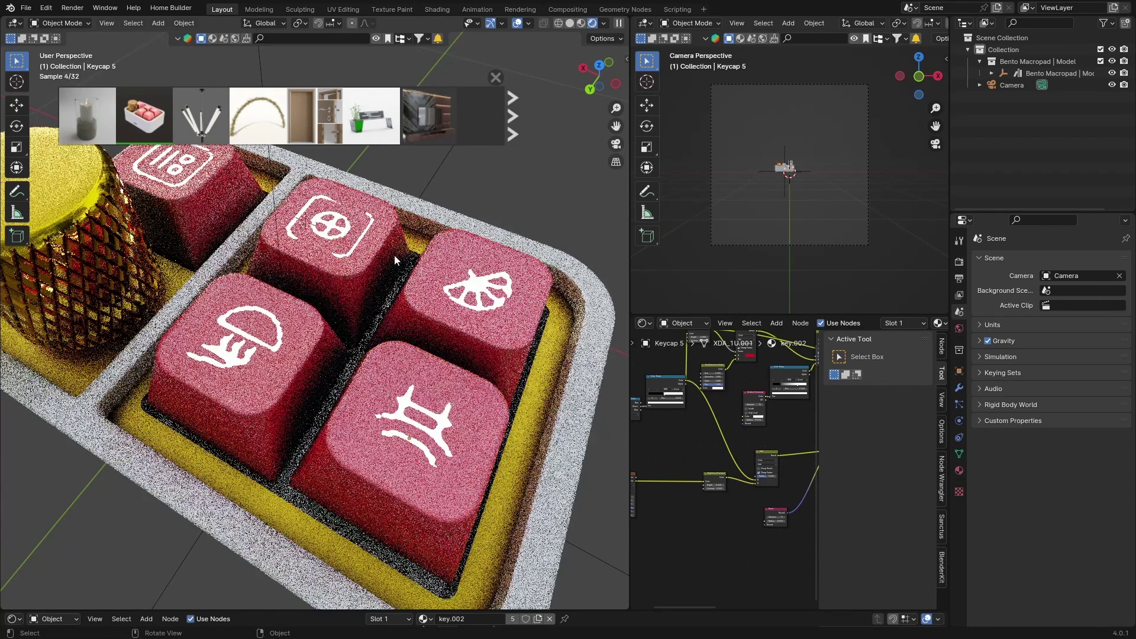
{"action": "key", "text": "ctrl+b"}
{"action": "left_click_drag", "start_coordinate": [509, 226], "coordinate": [95, 407]}
{"action": "key", "text": "a"}
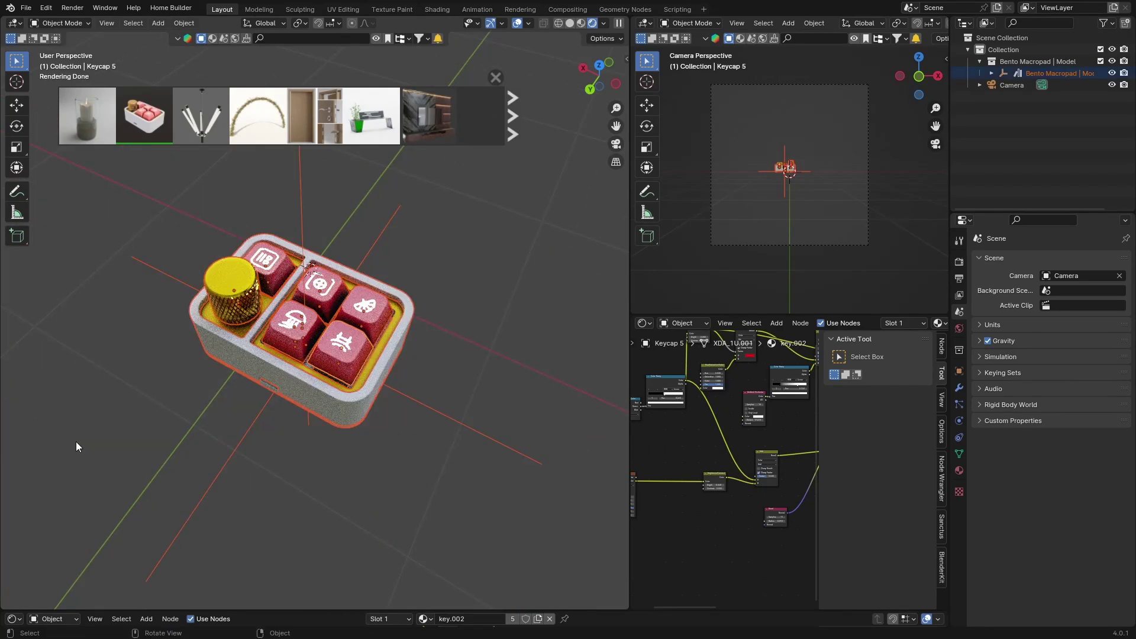
{"action": "key", "text": "Delete"}
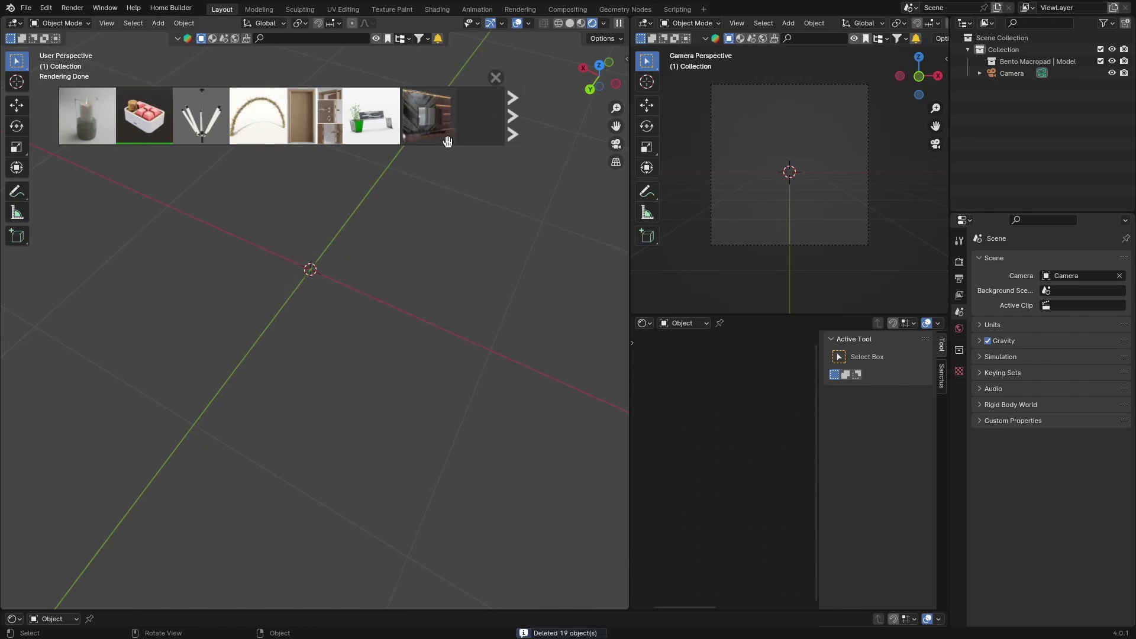
Search the BlenderKit models for "tree" and place the Green tree model in the scene near the world origin
{"action": "left_click", "coordinate": [272, 38]}
{"action": "type", "text": "tree"}
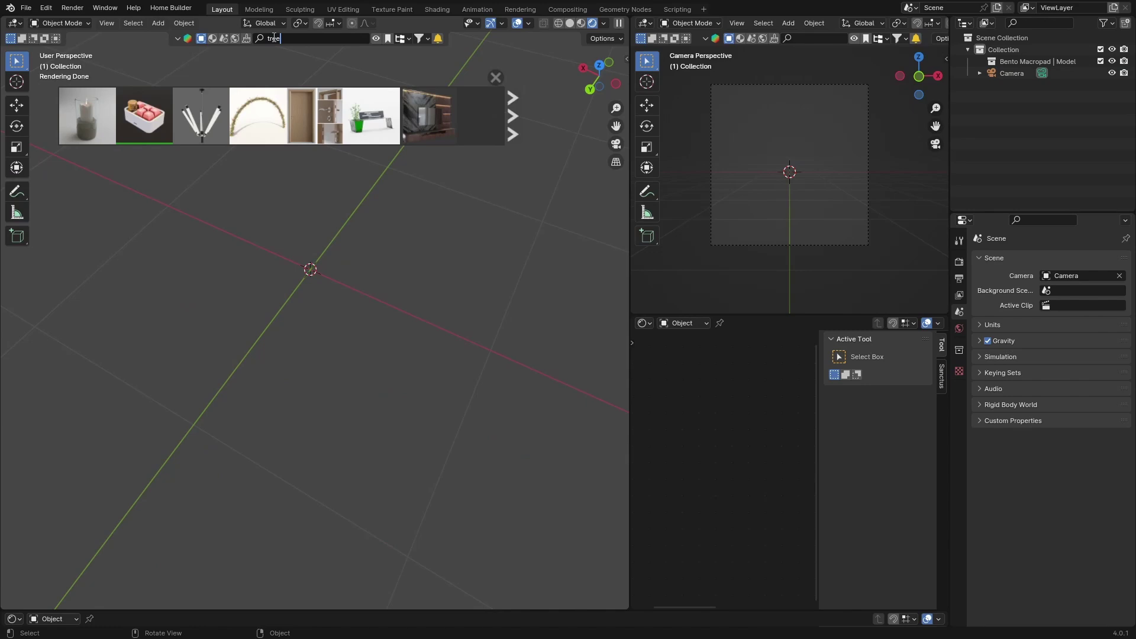
{"action": "key", "text": "Return"}
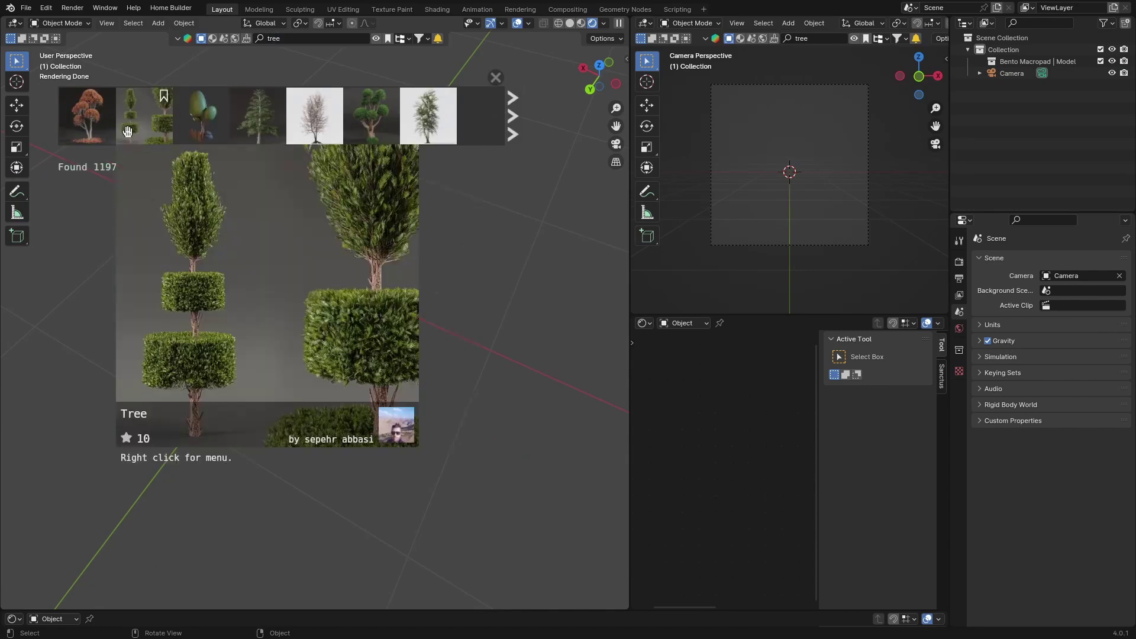
{"action": "mouse_move", "coordinate": [249, 123]}
{"action": "mouse_move", "coordinate": [371, 115]}
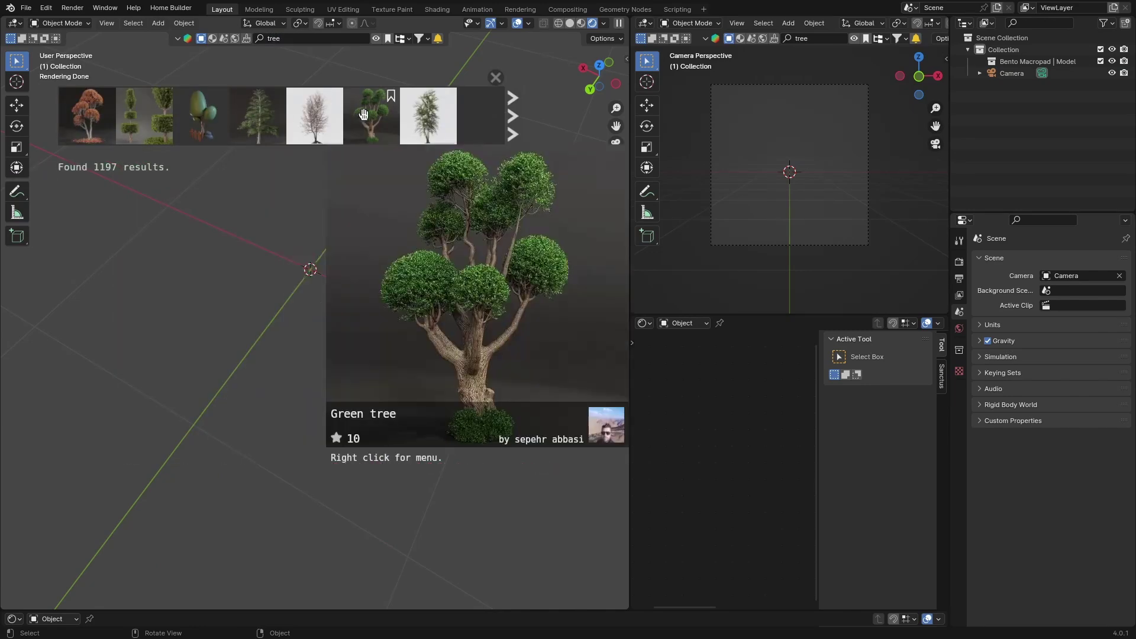
{"action": "mouse_move", "coordinate": [133, 112]}
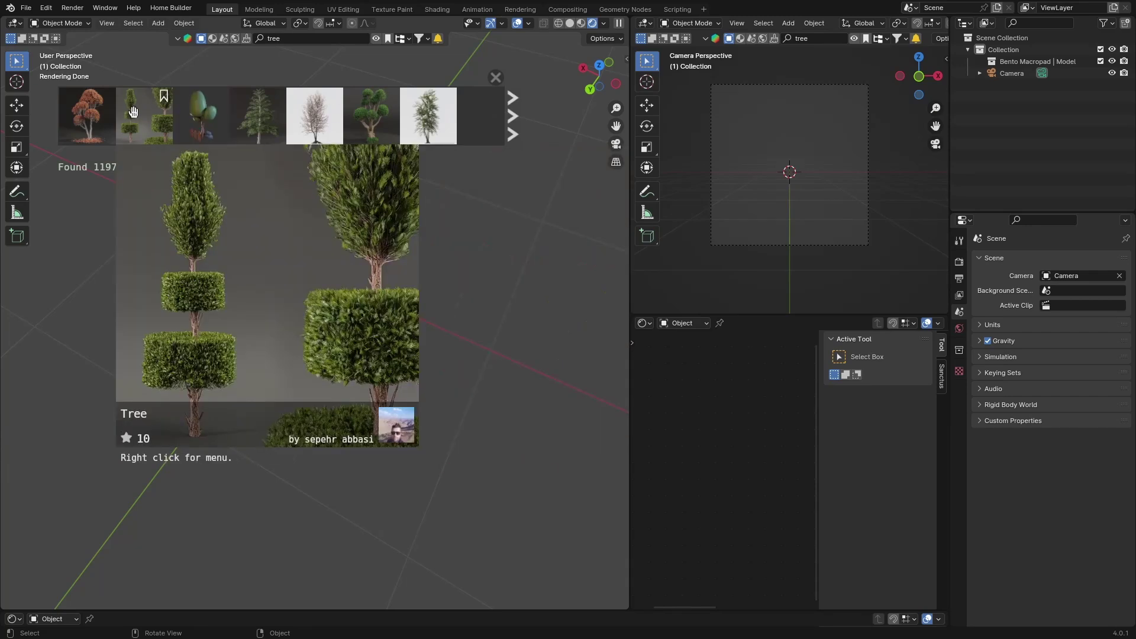
{"action": "left_click_drag", "start_coordinate": [371, 115], "coordinate": [297, 366]}
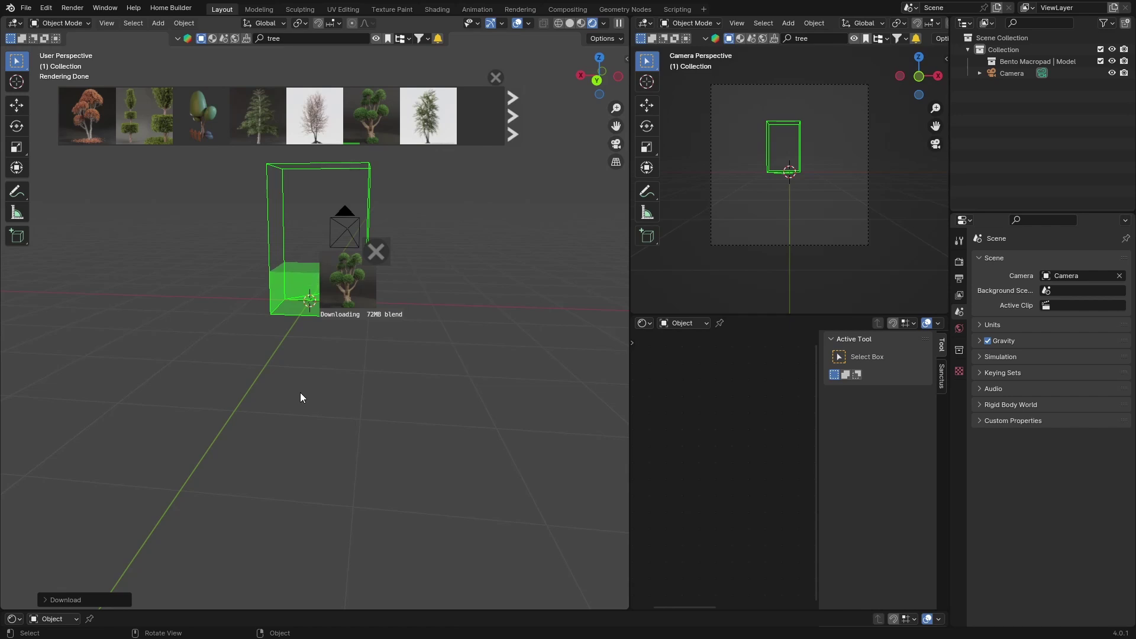
Switch the main viewport to solid shading and look through further pages of the BlenderKit tree models
{"action": "left_click", "coordinate": [571, 24]}
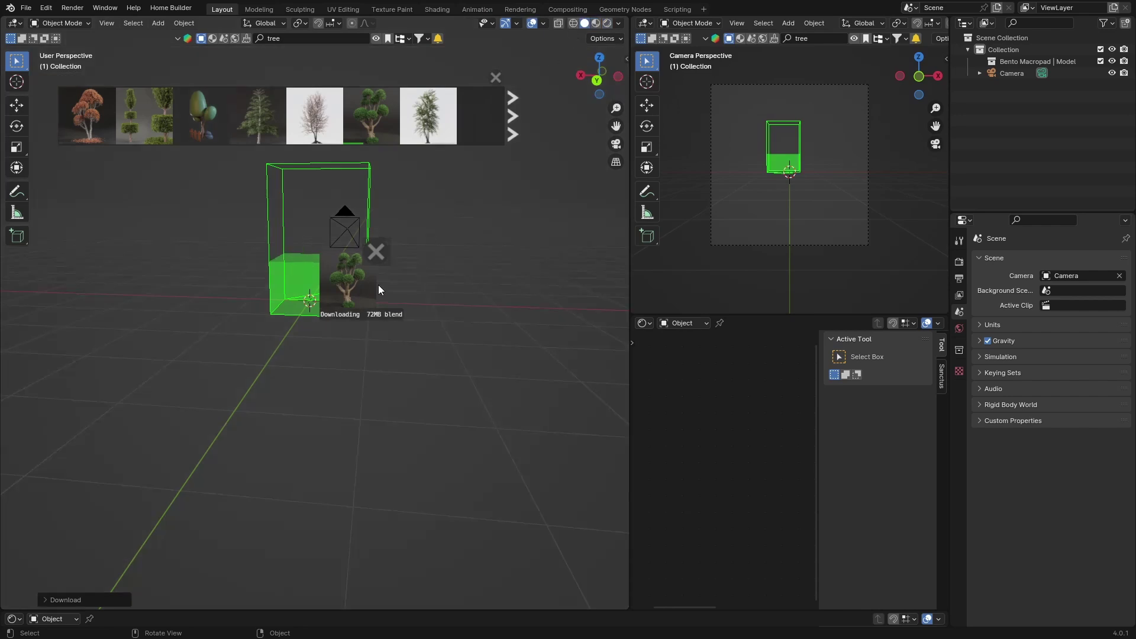
{"action": "left_click", "coordinate": [510, 122]}
{"action": "left_click", "coordinate": [510, 122]}
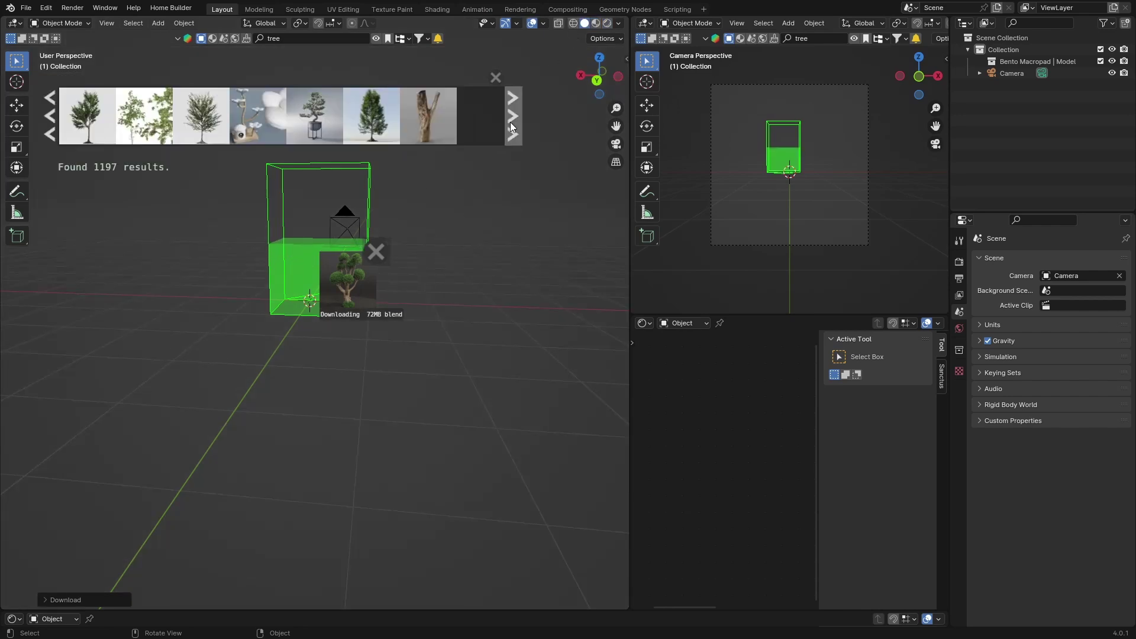
{"action": "left_click", "coordinate": [510, 122]}
{"action": "left_click", "coordinate": [510, 122]}
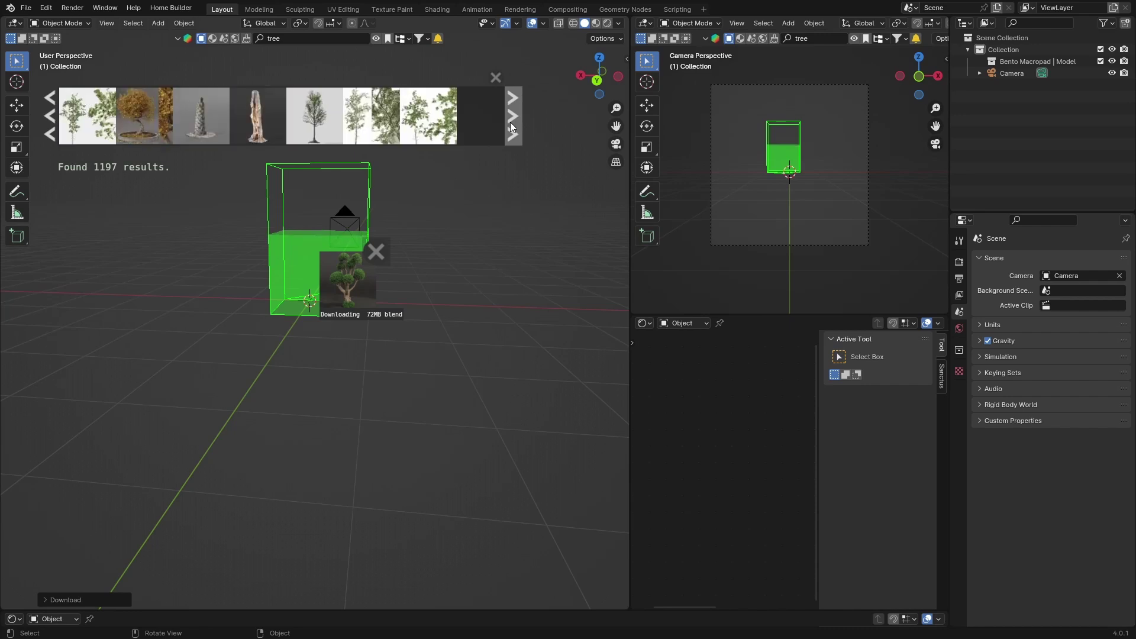
{"action": "left_click", "coordinate": [510, 122]}
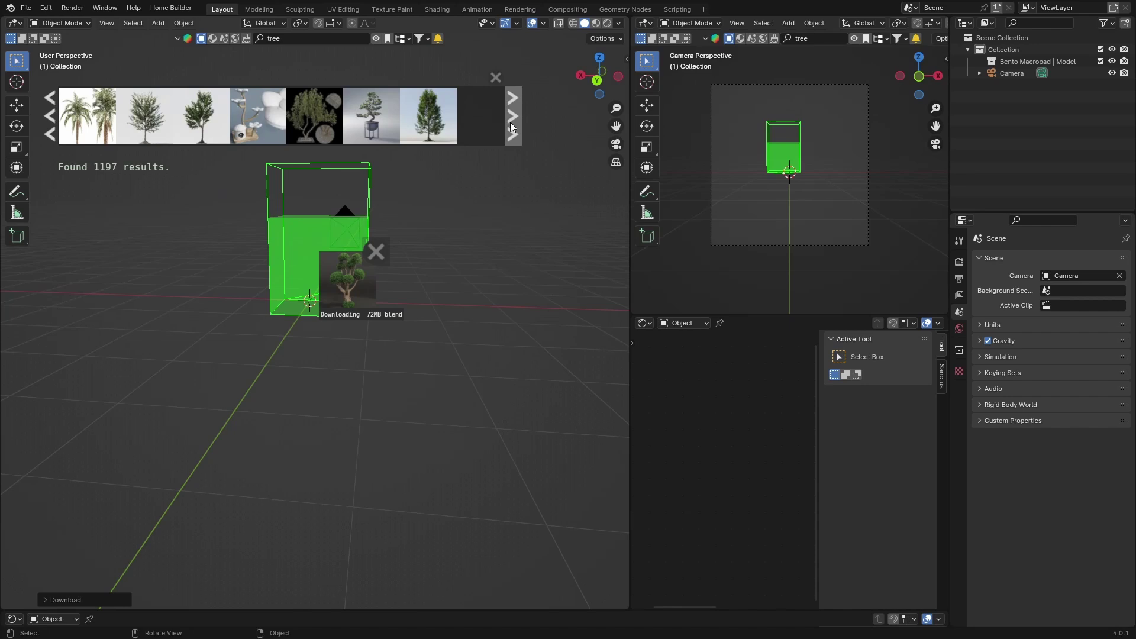
{"action": "left_click", "coordinate": [510, 122]}
{"action": "left_click", "coordinate": [513, 126]}
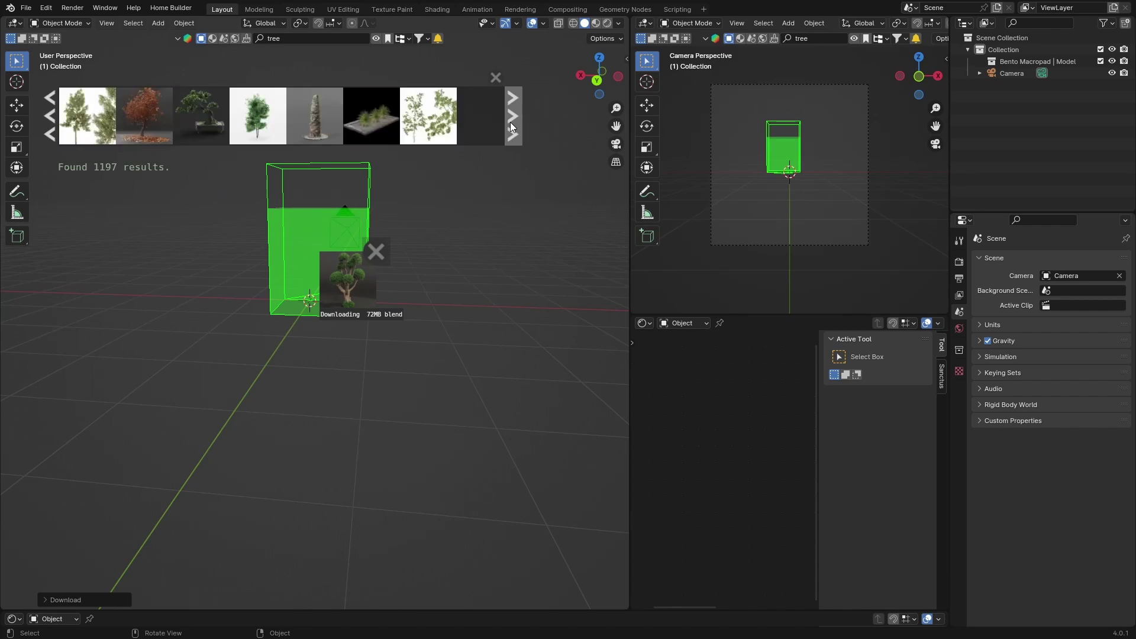
{"action": "mouse_move", "coordinate": [207, 99]}
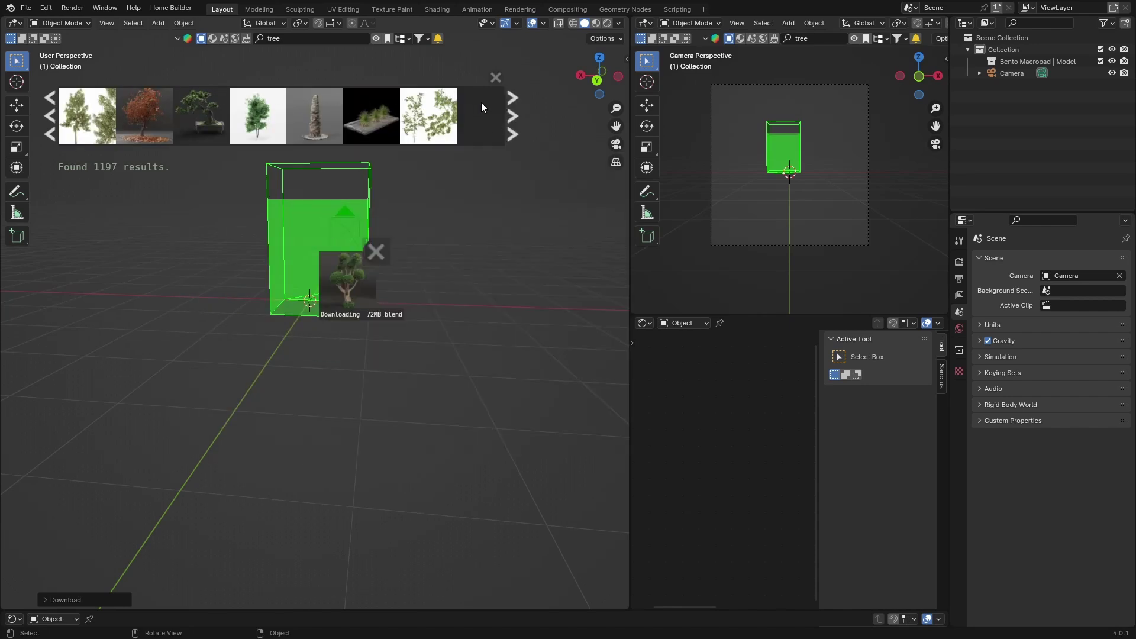
{"action": "left_click", "coordinate": [513, 116]}
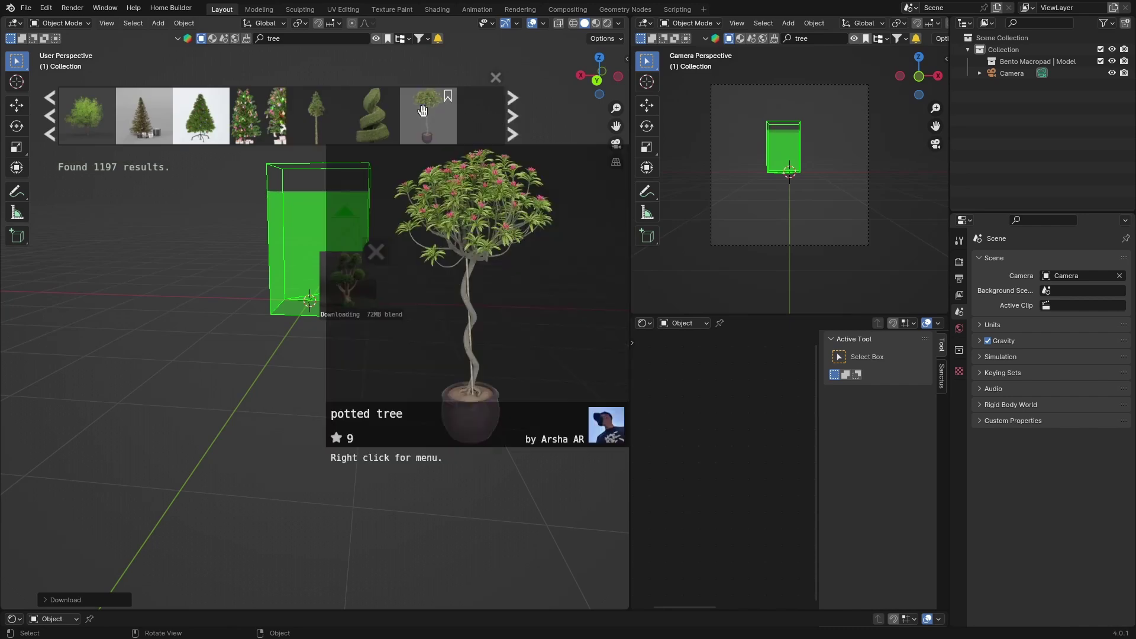
{"action": "mouse_move", "coordinate": [373, 112]}
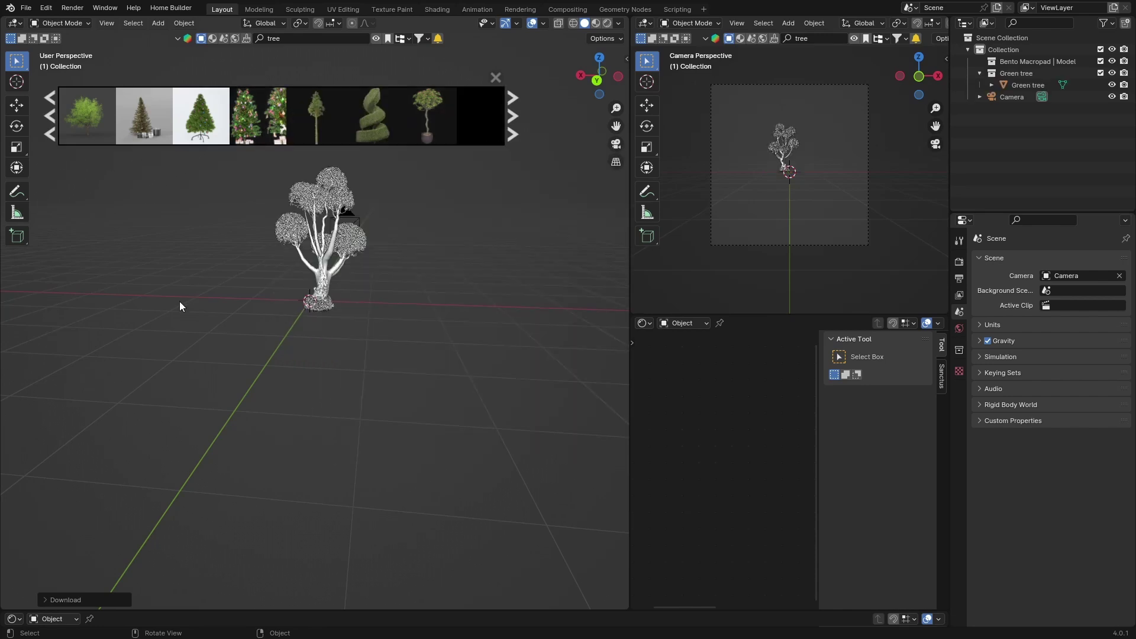
Display the main viewport in rendered shading and examine the Green tree's trunk and foliage up close
{"action": "left_click", "coordinate": [607, 24]}
{"action": "mouse_move", "coordinate": [182, 242]}
{"action": "middle_mouse_down"}
{"action": "mouse_move", "coordinate": [302, 292]}
{"action": "mouse_move", "coordinate": [477, 278]}
{"action": "mouse_move", "coordinate": [424, 280]}
{"action": "middle_mouse_up"}
{"action": "scroll", "coordinate": [425, 280], "scroll_direction": "up", "scroll_amount": 6}
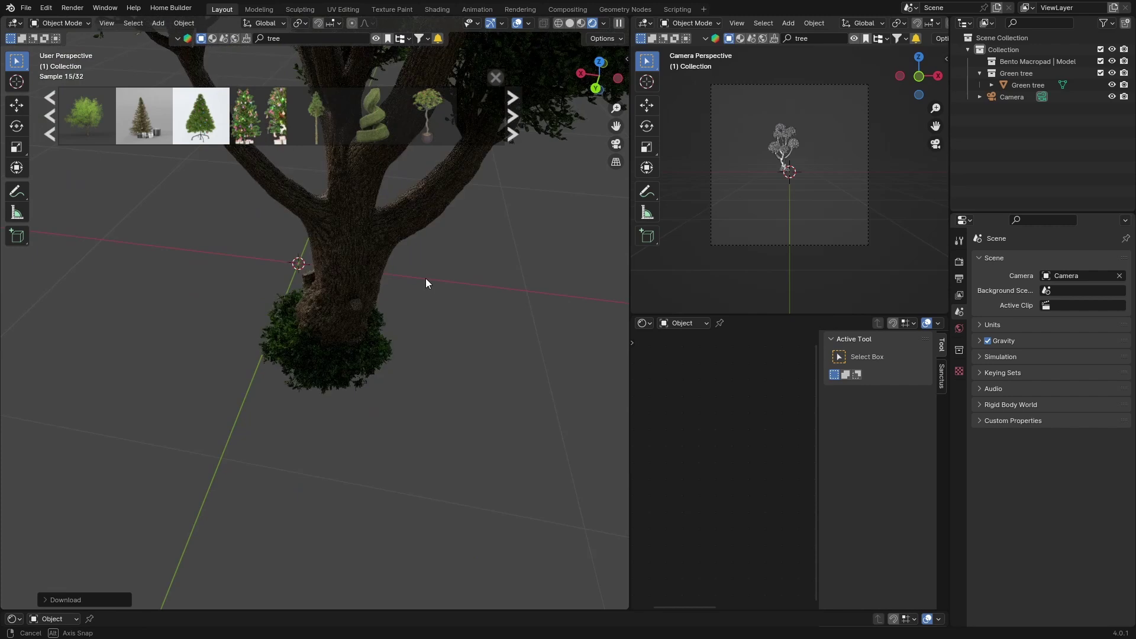
{"action": "scroll", "coordinate": [426, 283], "scroll_direction": "down", "scroll_amount": 5}
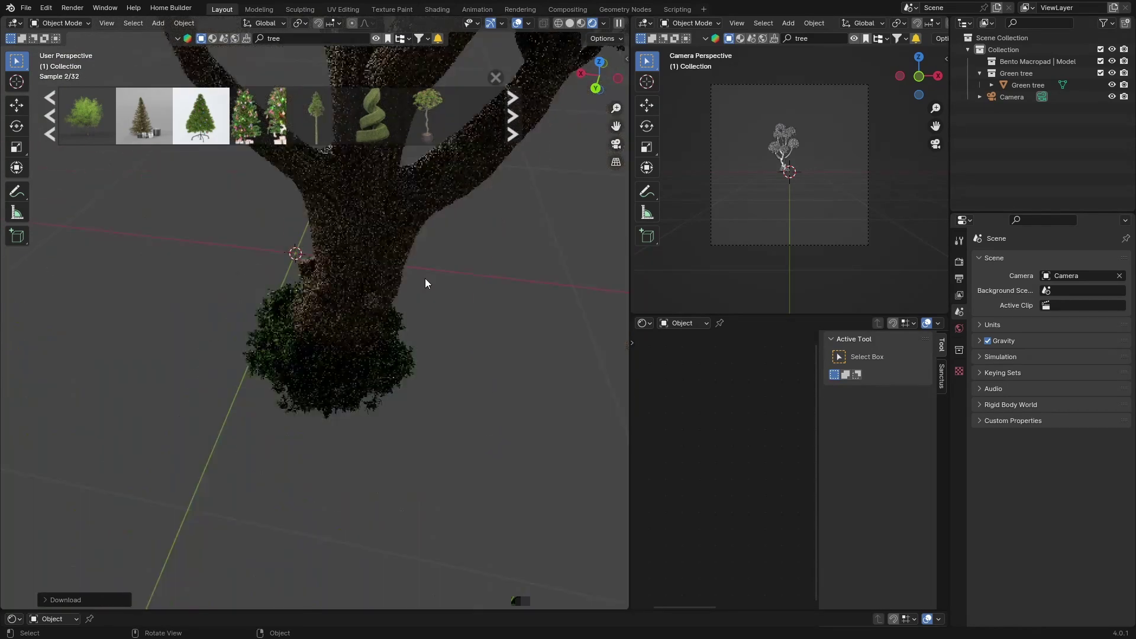
{"action": "scroll", "coordinate": [425, 283], "scroll_direction": "down", "scroll_amount": 3}
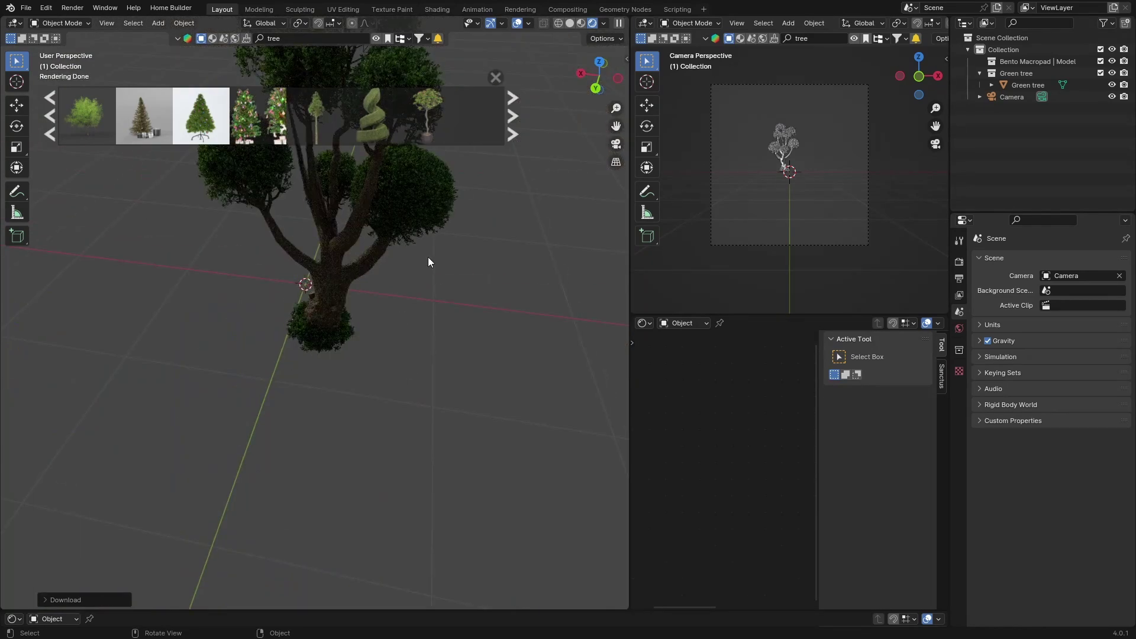
Select the Green tree and delete it from the scene
{"action": "scroll", "coordinate": [428, 258], "scroll_direction": "down", "scroll_amount": 3}
{"action": "left_click_drag", "start_coordinate": [410, 194], "coordinate": [184, 354]}
{"action": "key", "text": "Delete"}
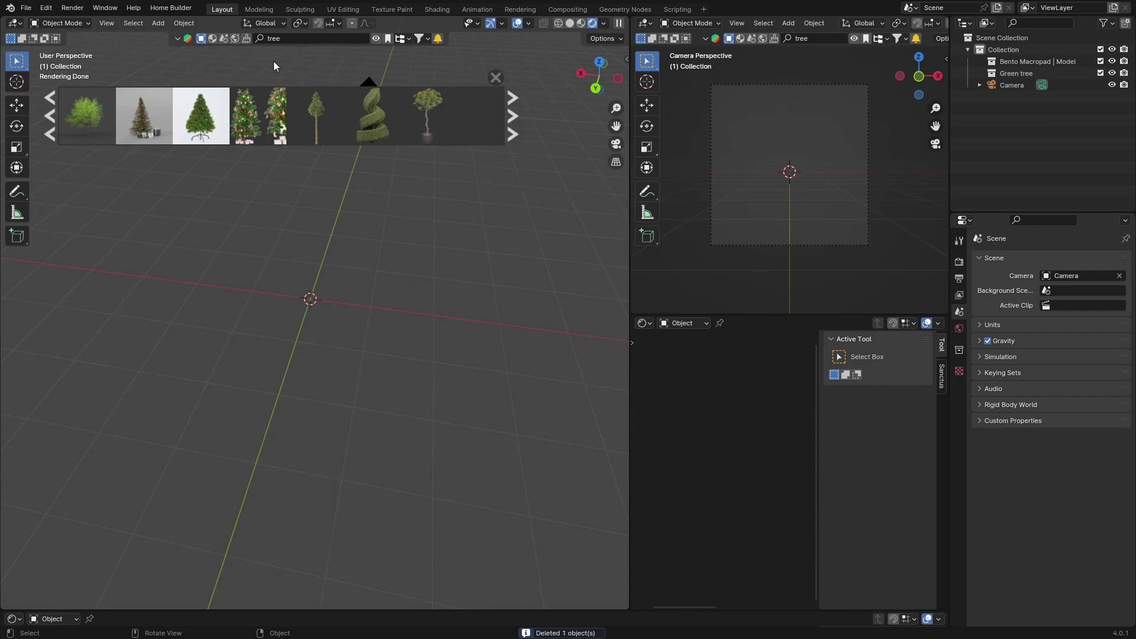
Search the BlenderKit models for "car" and place the black-and-white Police car model in the scene near the world origin
{"action": "left_click", "coordinate": [294, 39]}
{"action": "type", "text": "car"}
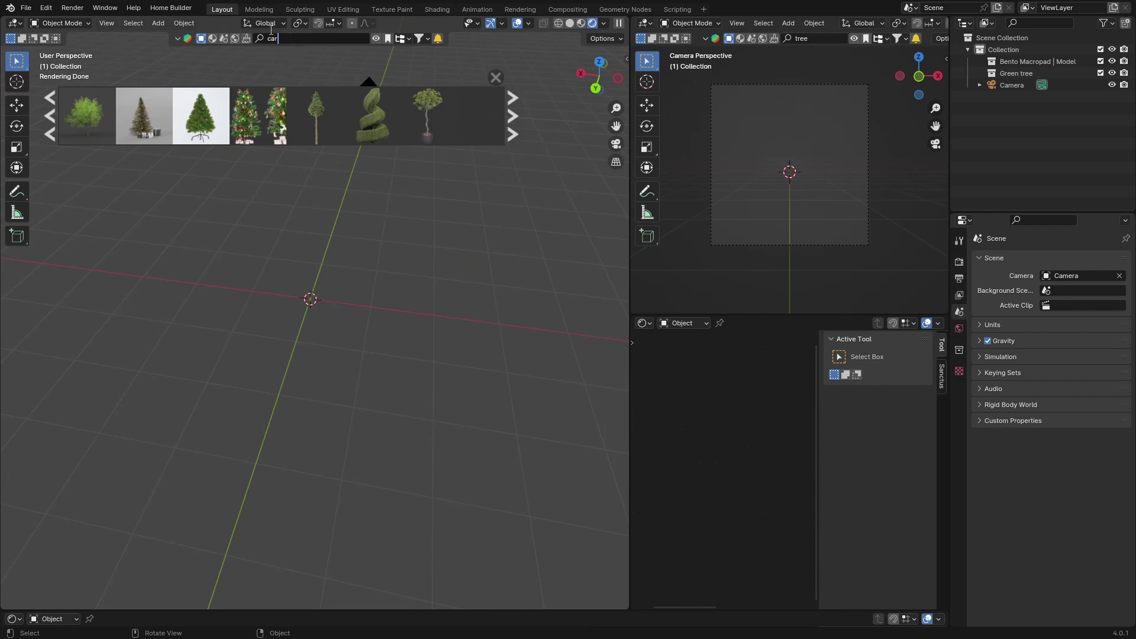
{"action": "key", "text": "Return"}
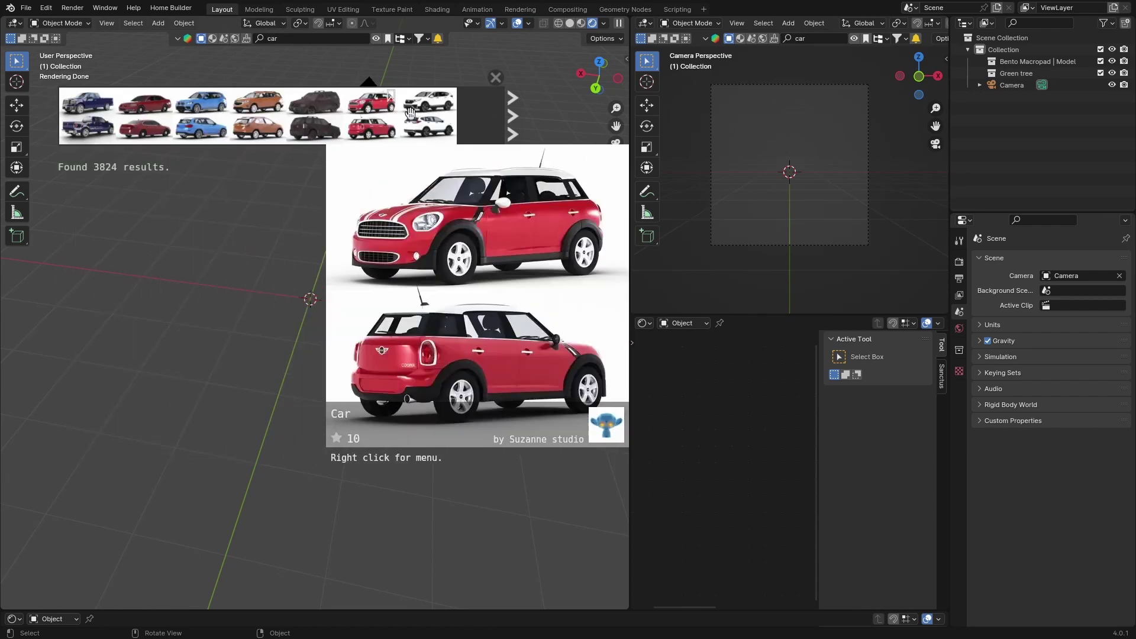
{"action": "left_click", "coordinate": [512, 121]}
{"action": "left_click", "coordinate": [512, 121]}
{"action": "left_click", "coordinate": [512, 122]}
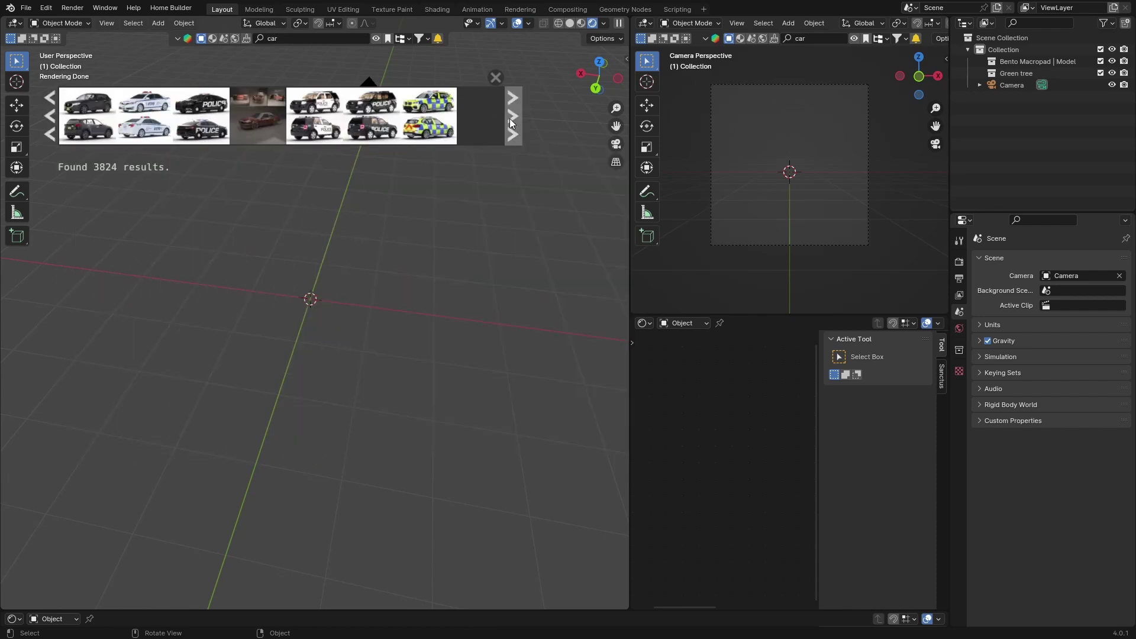
{"action": "left_click", "coordinate": [512, 122]}
{"action": "mouse_move", "coordinate": [372, 112]}
{"action": "mouse_move", "coordinate": [421, 116]}
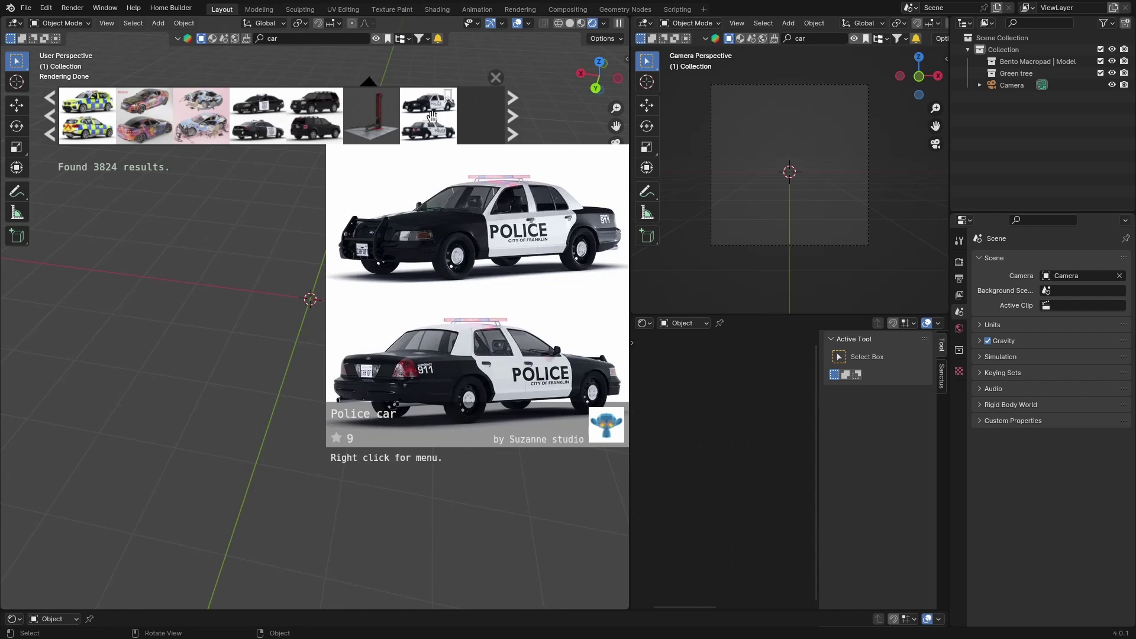
{"action": "left_click_drag", "start_coordinate": [438, 116], "coordinate": [299, 379]}
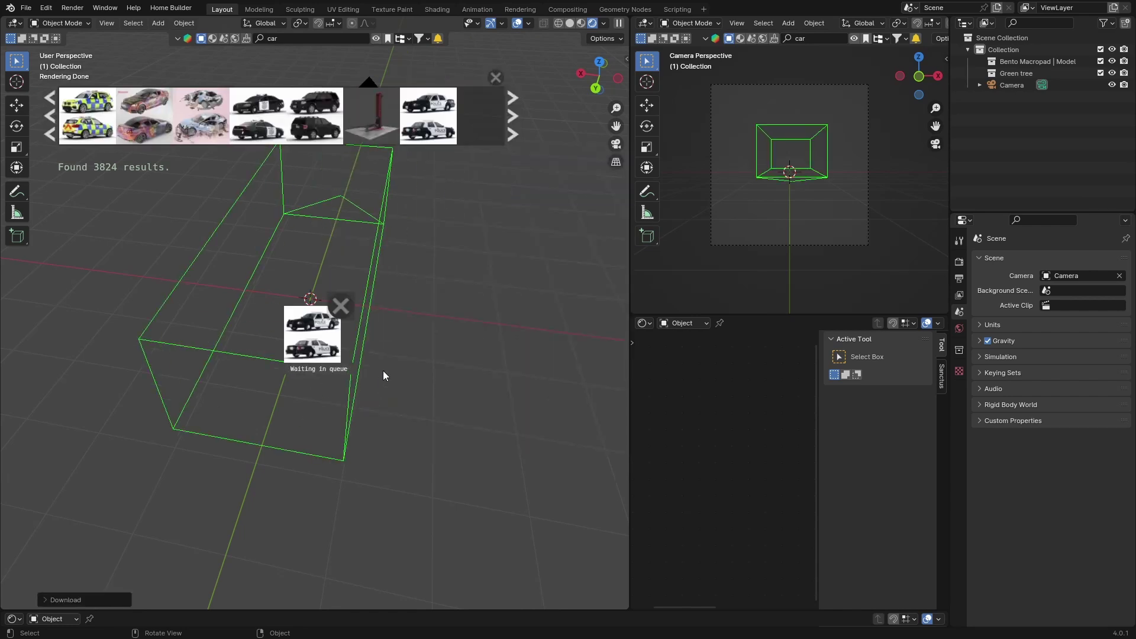
{"action": "middle_click_drag", "start_coordinate": [435, 401], "coordinate": [330, 366]}
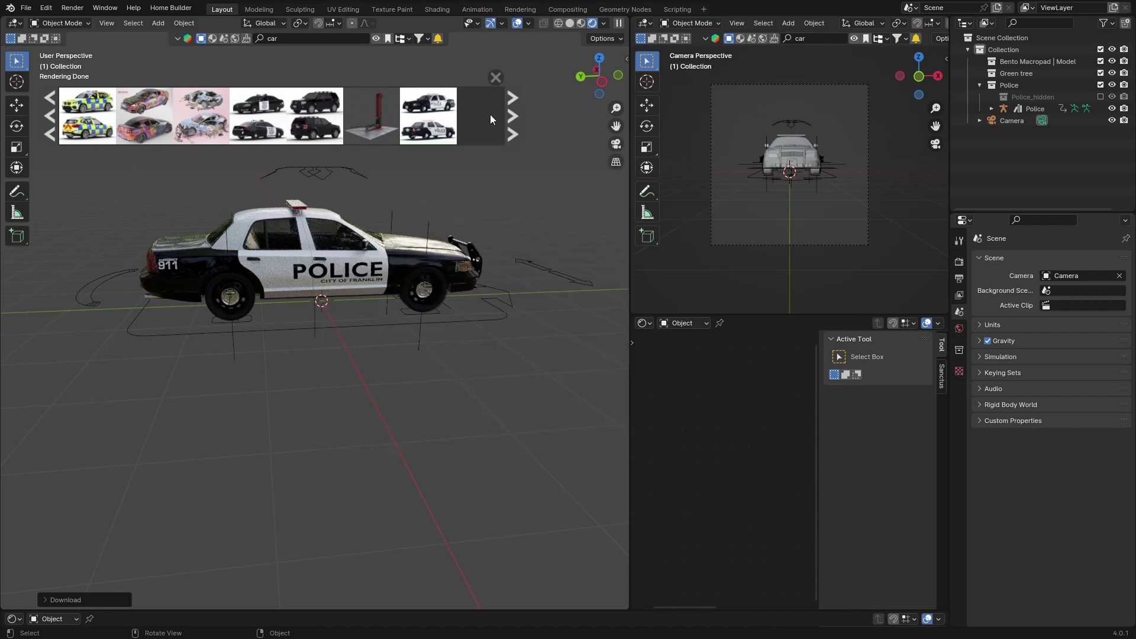
Look through further pages of the BlenderKit car models
{"action": "mouse_move", "coordinate": [374, 120]}
{"action": "left_click", "coordinate": [513, 116]}
{"action": "left_click", "coordinate": [514, 116]}
{"action": "left_click", "coordinate": [514, 116]}
{"action": "left_click", "coordinate": [514, 116]}
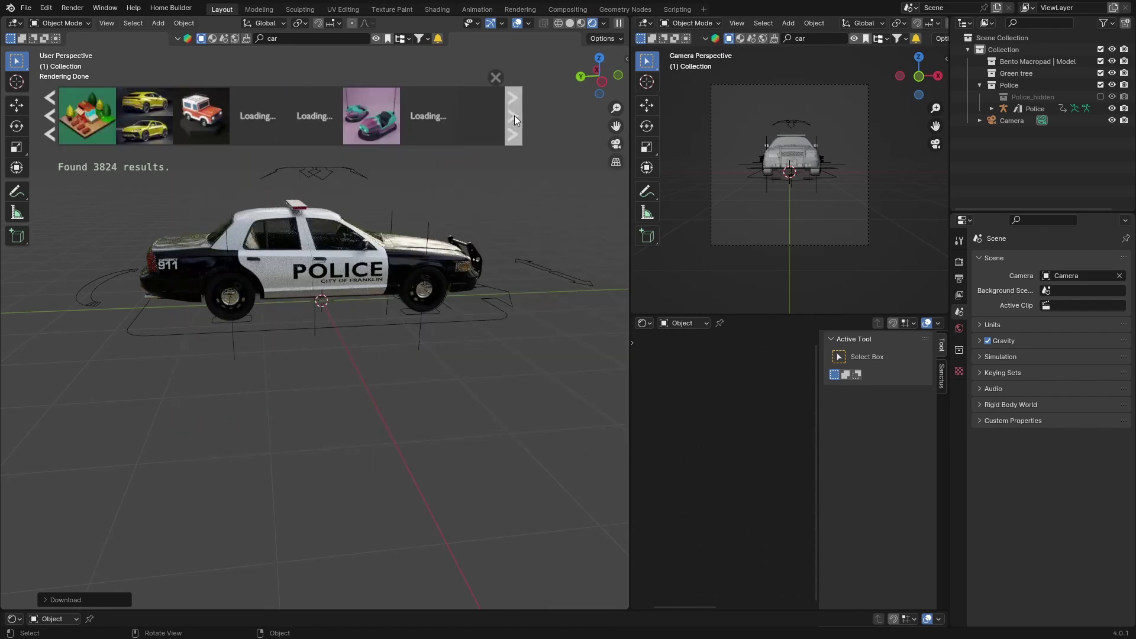
{"action": "left_click", "coordinate": [514, 116]}
Select all parts of the Police car, including its rig controls, and delete them from the scene
{"action": "scroll", "coordinate": [377, 305], "scroll_direction": "up", "scroll_amount": 4}
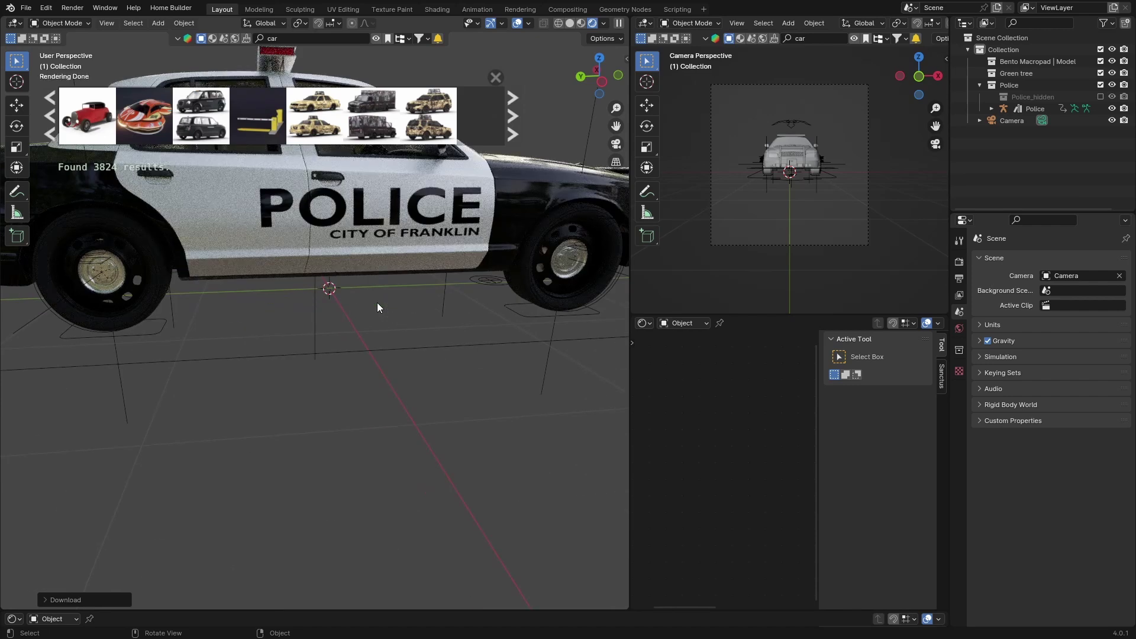
{"action": "scroll", "coordinate": [436, 273], "scroll_direction": "down", "scroll_amount": 5}
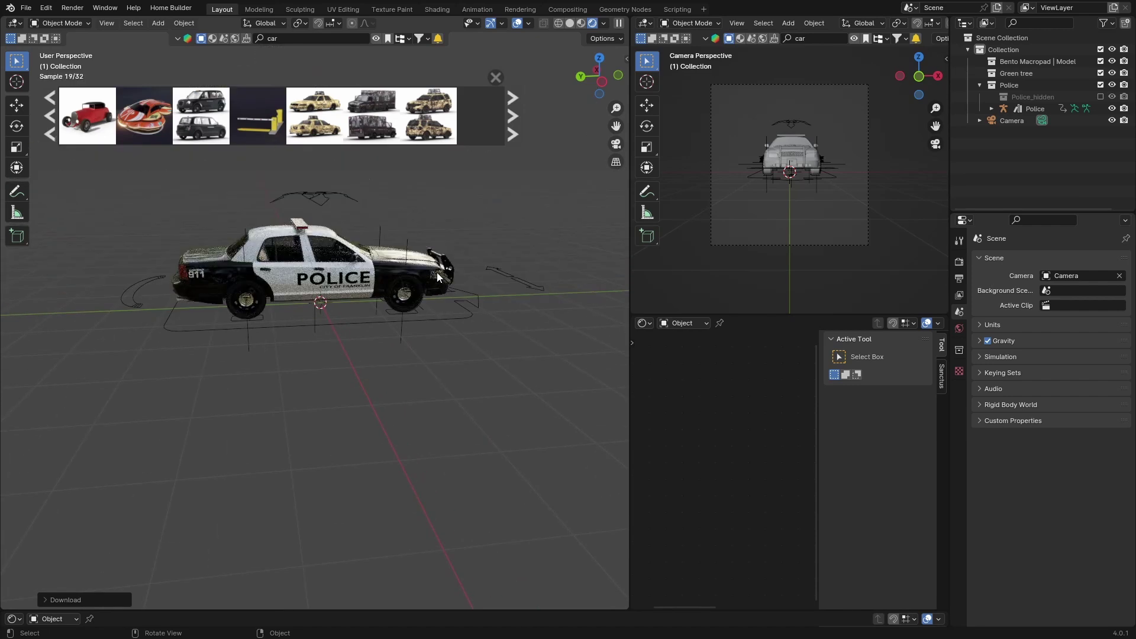
{"action": "left_click_drag", "start_coordinate": [517, 203], "coordinate": [161, 354]}
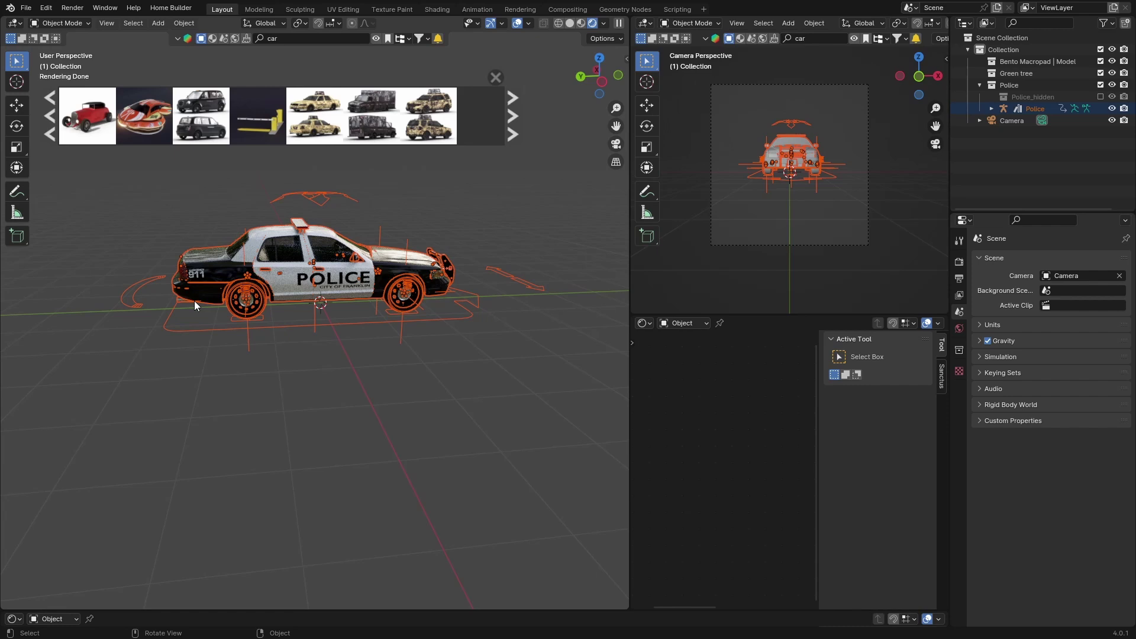
{"action": "key", "text": "Delete"}
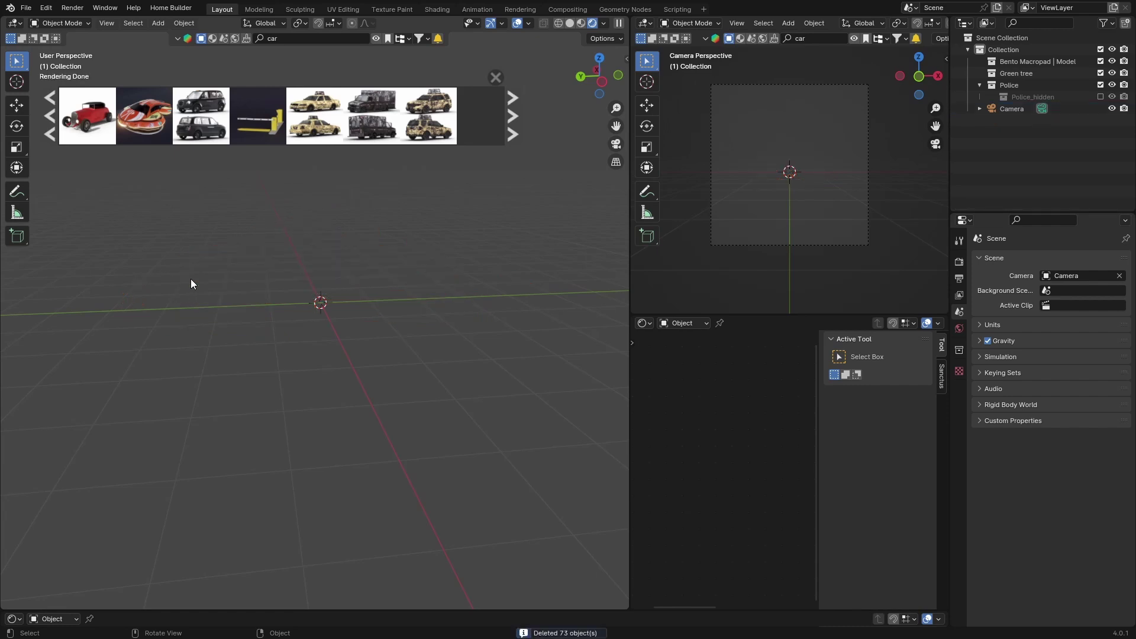
Switch the BlenderKit asset type to materials and preview the Fabric and Leather fabric materials
{"action": "left_click", "coordinate": [212, 38]}
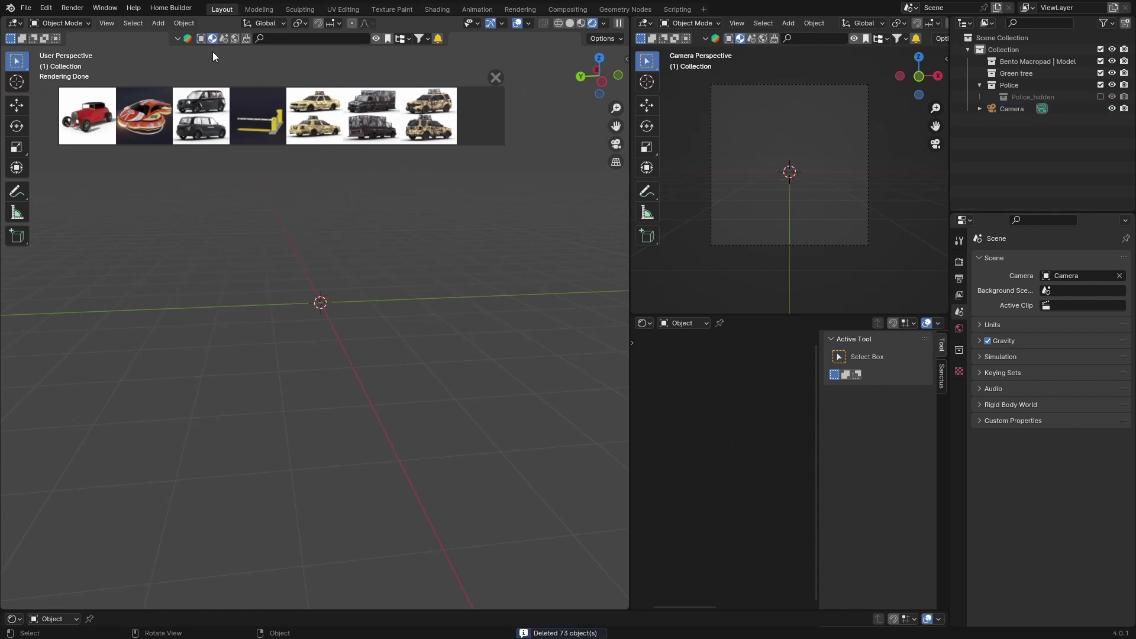
{"action": "mouse_move", "coordinate": [142, 101]}
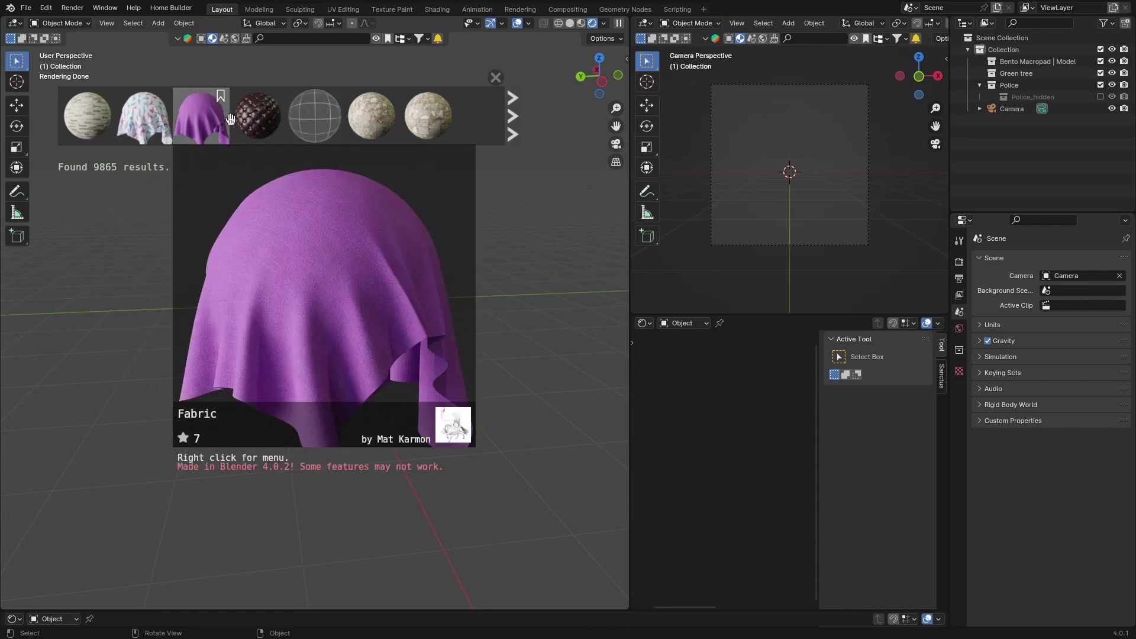
{"action": "mouse_move", "coordinate": [308, 119]}
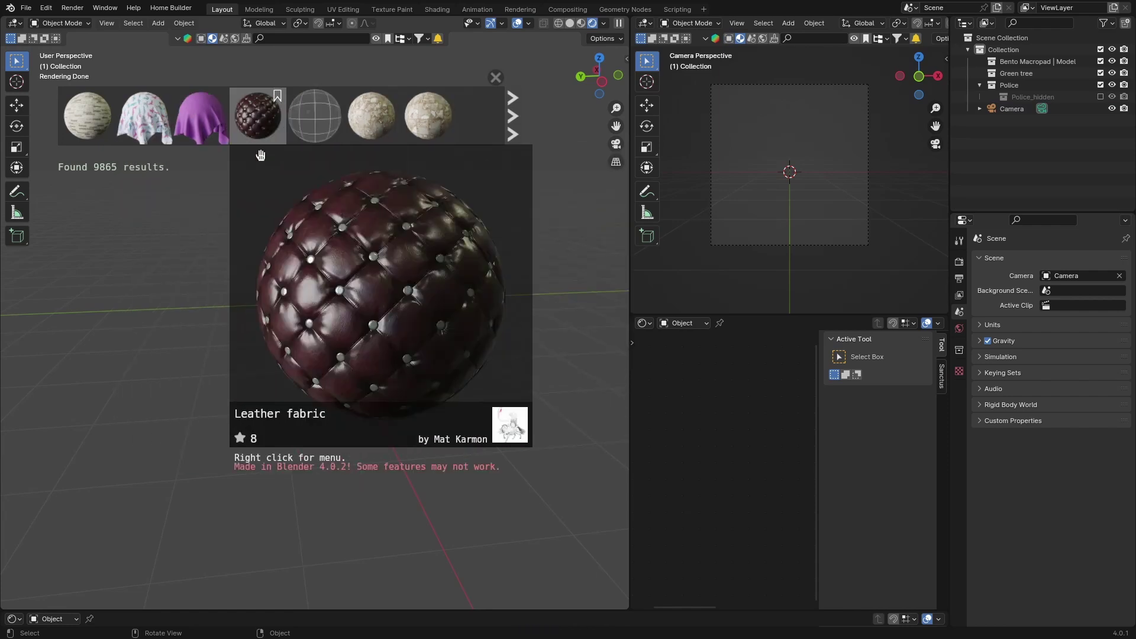
Add a cube mesh at the world origin
{"action": "key", "text": "shift+a"}
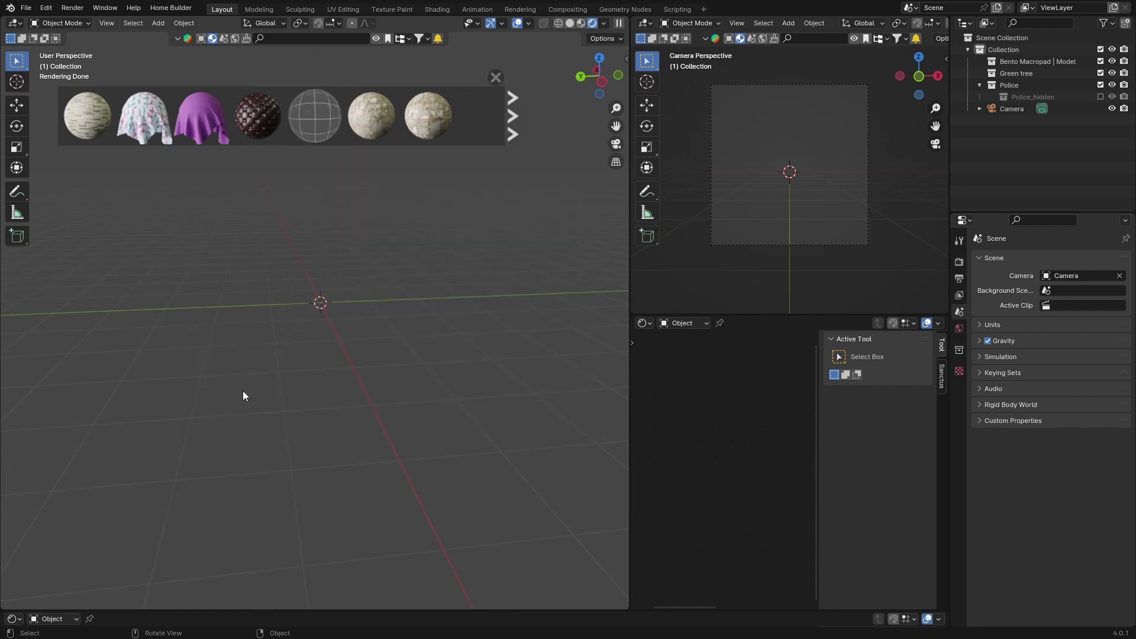
{"action": "key", "text": "shift+a"}
{"action": "mouse_move", "coordinate": [208, 386]}
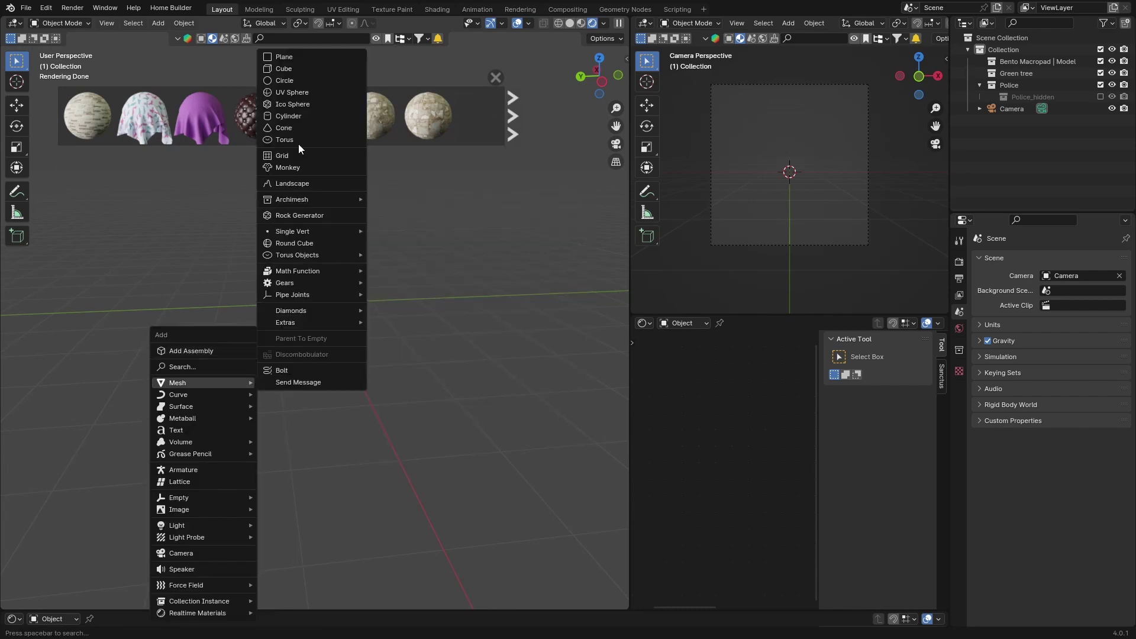
{"action": "left_click", "coordinate": [284, 69]}
{"action": "scroll", "coordinate": [309, 322], "scroll_direction": "up", "scroll_amount": 1}
Apply the BlenderKit material Fabric With Birds Pattern to the cube
{"action": "mouse_move", "coordinate": [190, 131]}
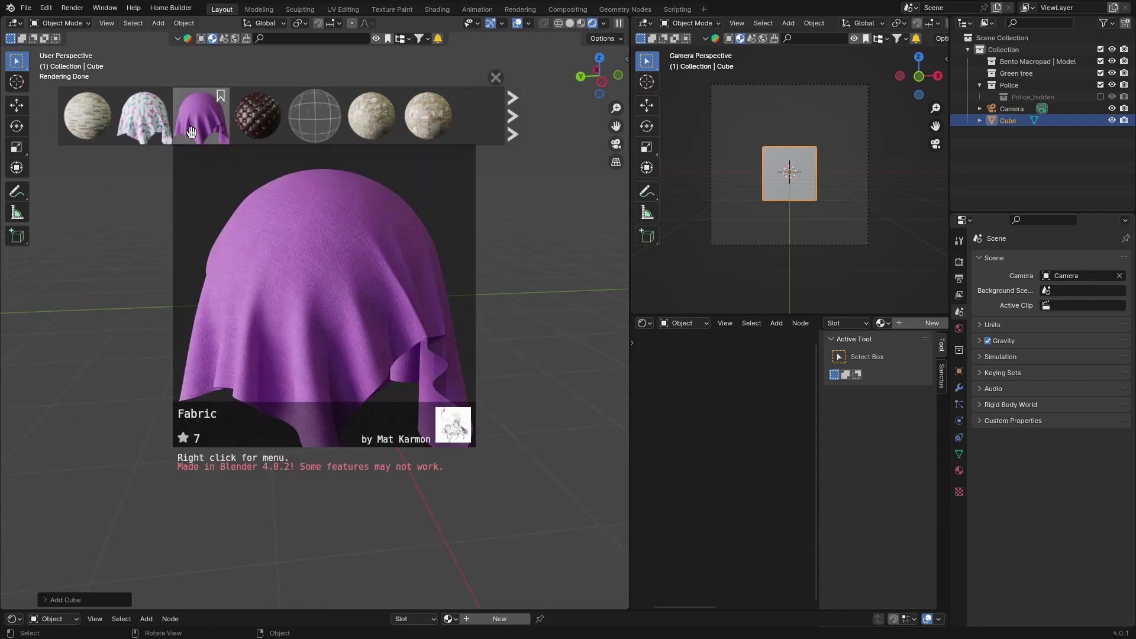
{"action": "left_click_drag", "start_coordinate": [142, 119], "coordinate": [298, 265]}
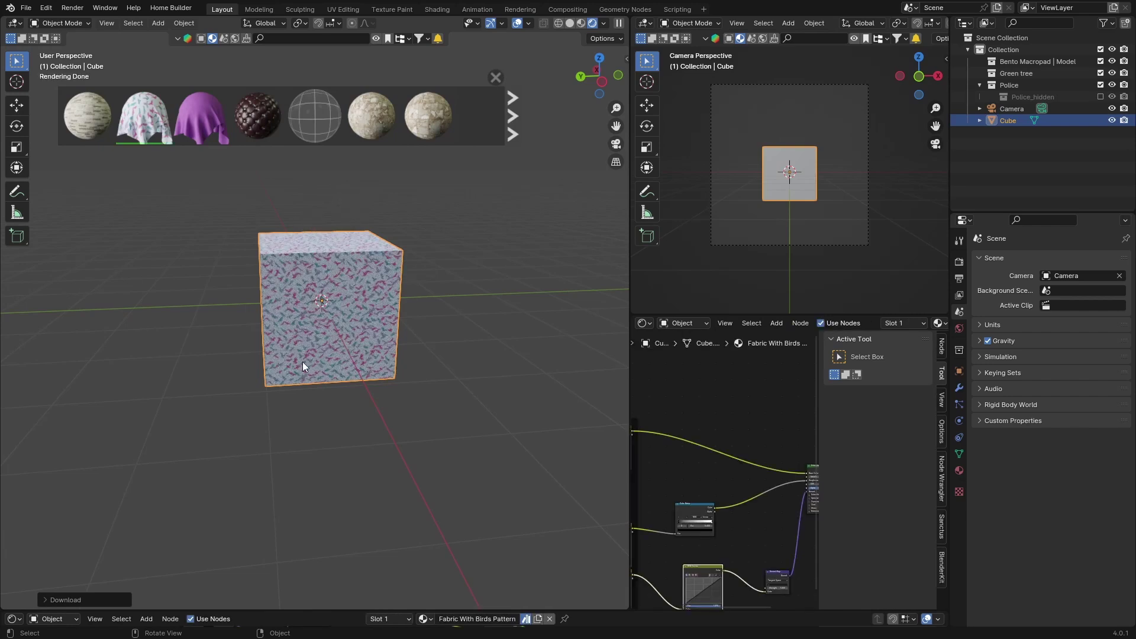
{"action": "scroll", "coordinate": [304, 355], "scroll_direction": "up", "scroll_amount": 6}
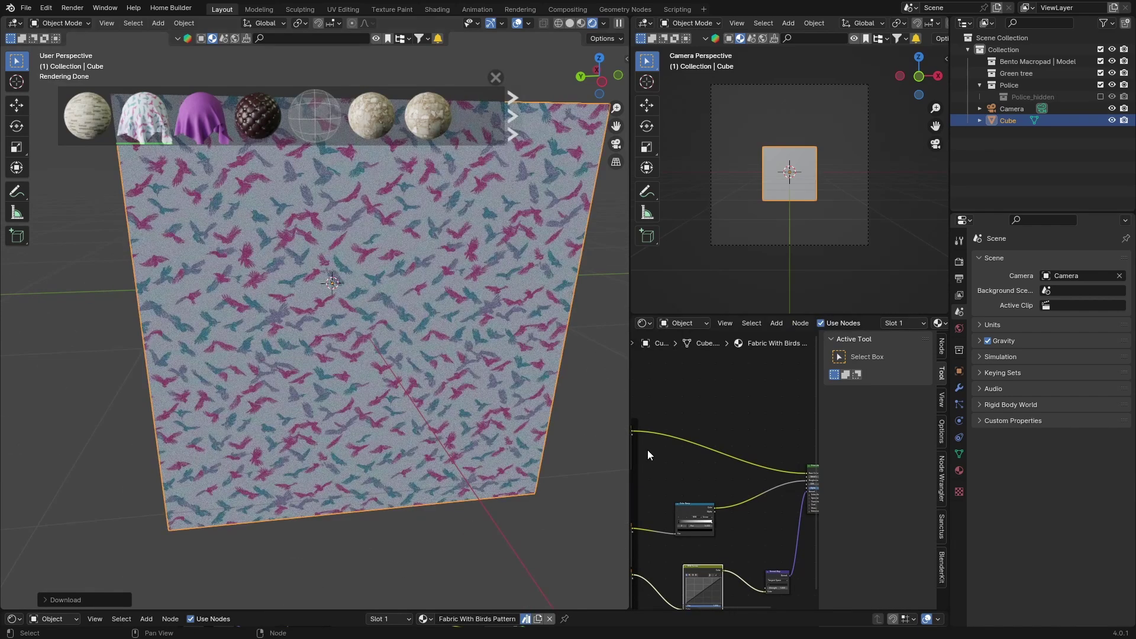
{"action": "middle_click_drag", "start_coordinate": [235, 359], "coordinate": [310, 289]}
Delete the bird-patterned cube and add a new plain cube in its place
{"action": "key", "text": "Delete"}
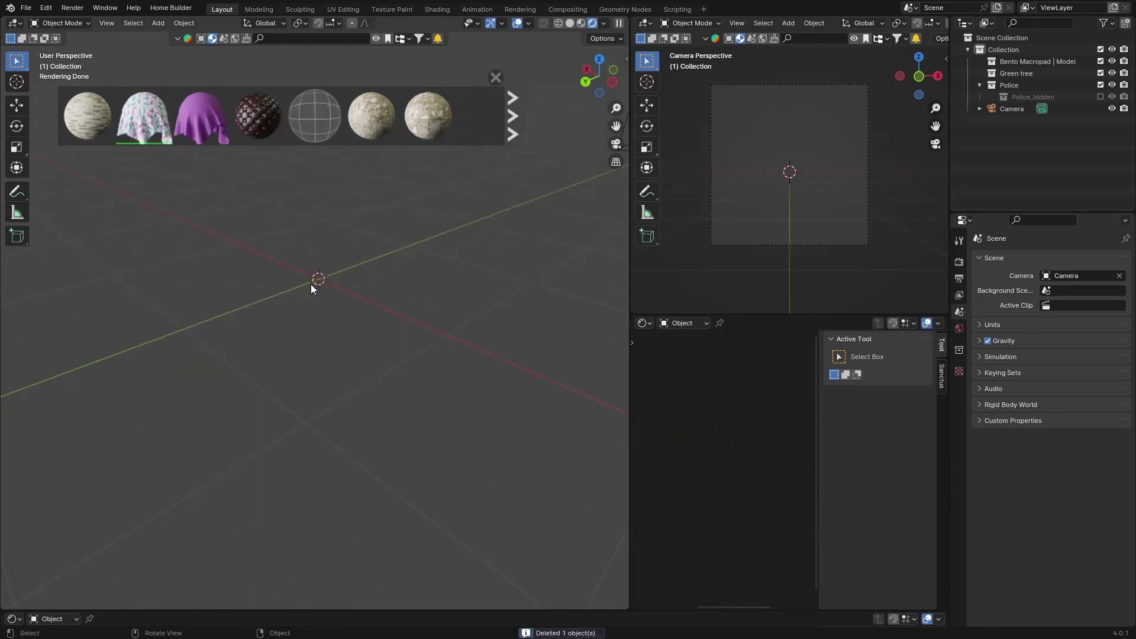
{"action": "key", "text": "shift+a"}
{"action": "mouse_move", "coordinate": [300, 285]}
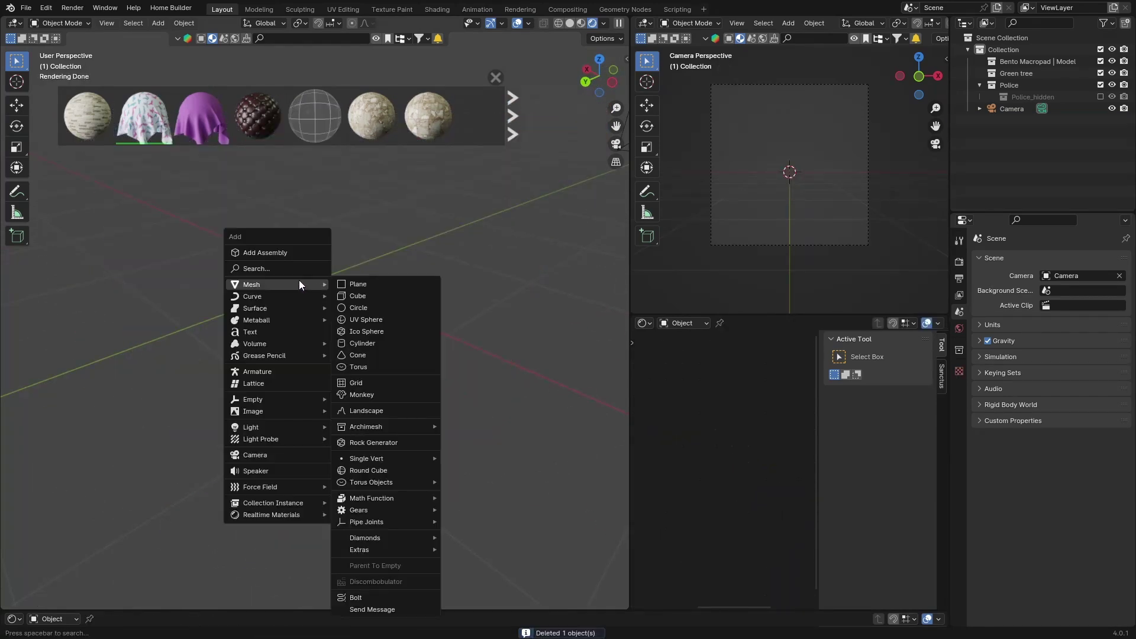
{"action": "left_click", "coordinate": [357, 294]}
Browse the BlenderKit material results and preview the Lava, Ivory and Pavement brick materials
{"action": "left_click", "coordinate": [511, 123]}
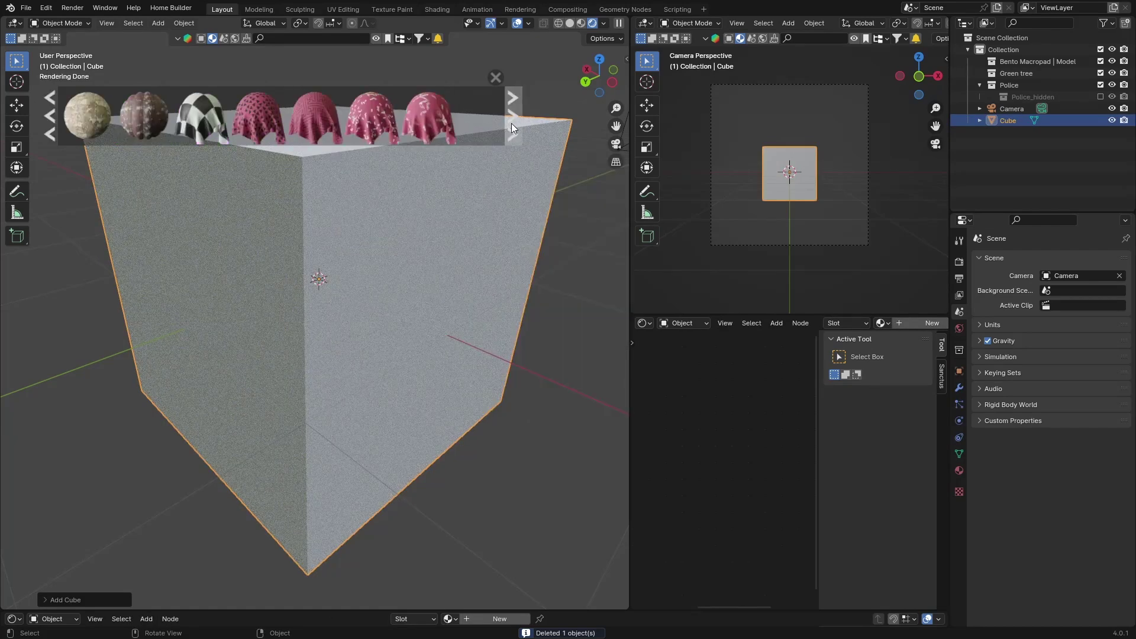
{"action": "left_click", "coordinate": [511, 123]}
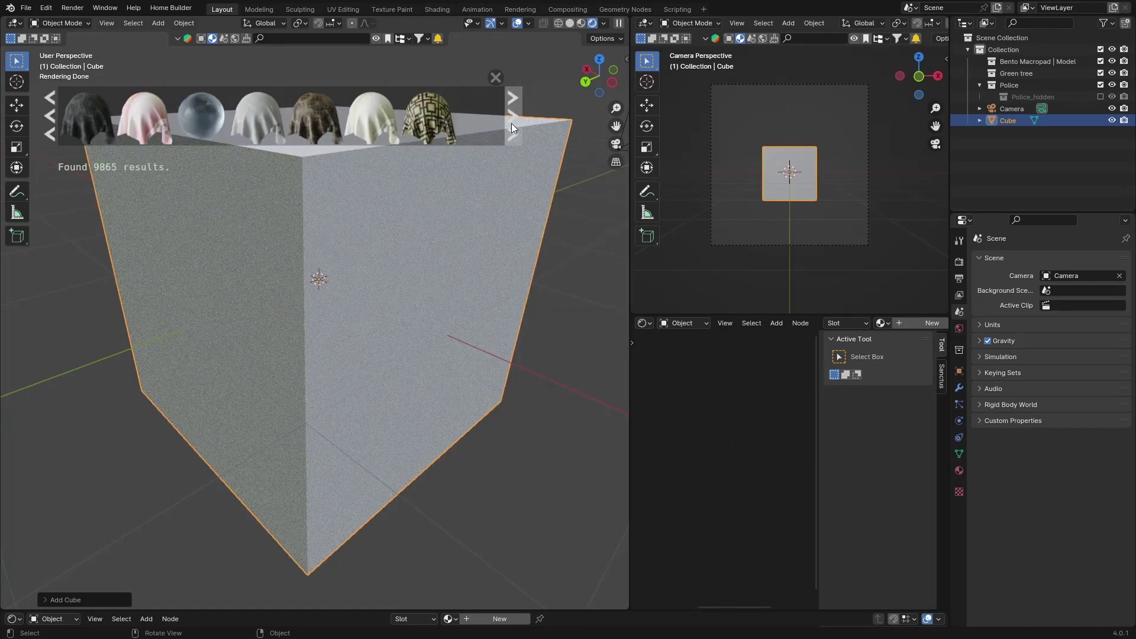
{"action": "left_click", "coordinate": [511, 123]}
{"action": "left_click", "coordinate": [511, 124]}
{"action": "left_click", "coordinate": [512, 123]}
{"action": "left_click", "coordinate": [511, 123]}
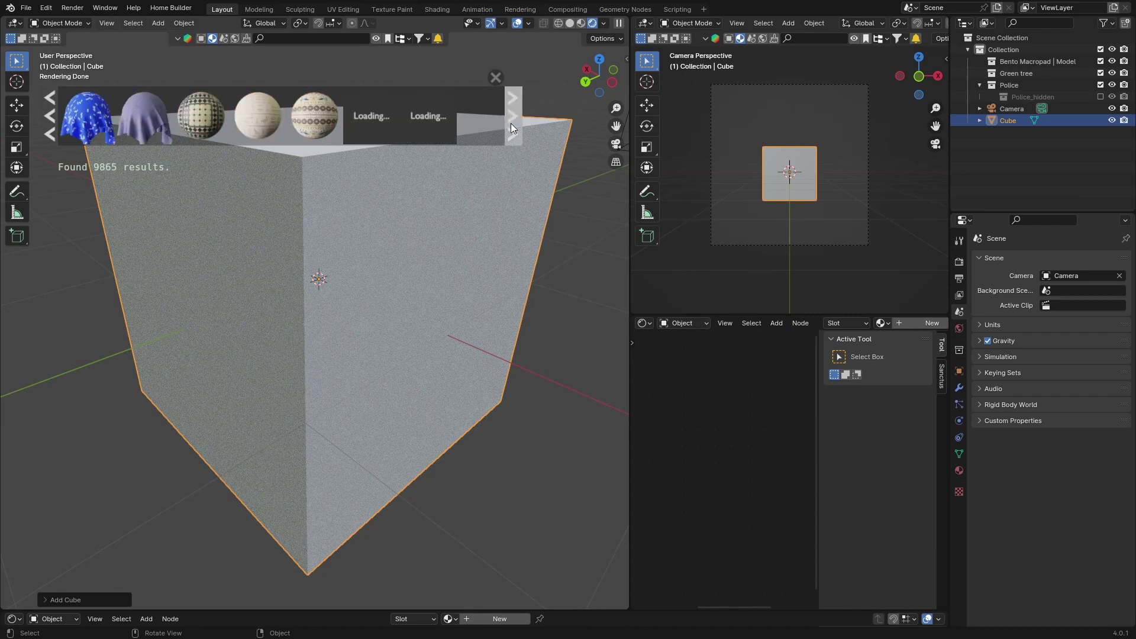
{"action": "left_click", "coordinate": [512, 123]}
{"action": "mouse_move", "coordinate": [207, 124]}
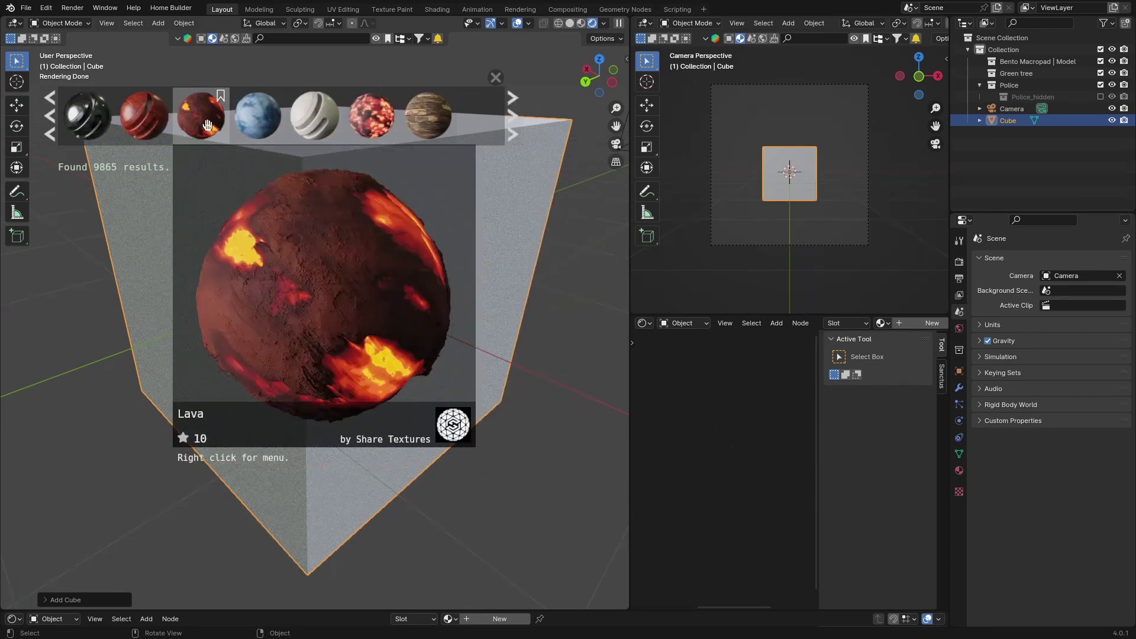
{"action": "mouse_move", "coordinate": [337, 131]}
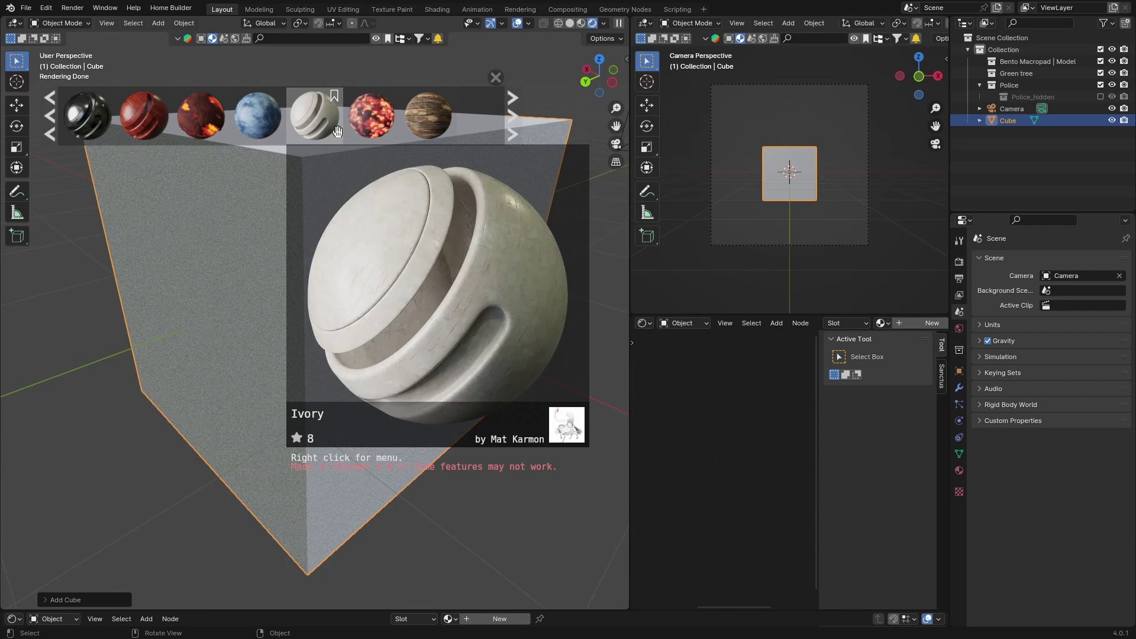
{"action": "mouse_move", "coordinate": [374, 129]}
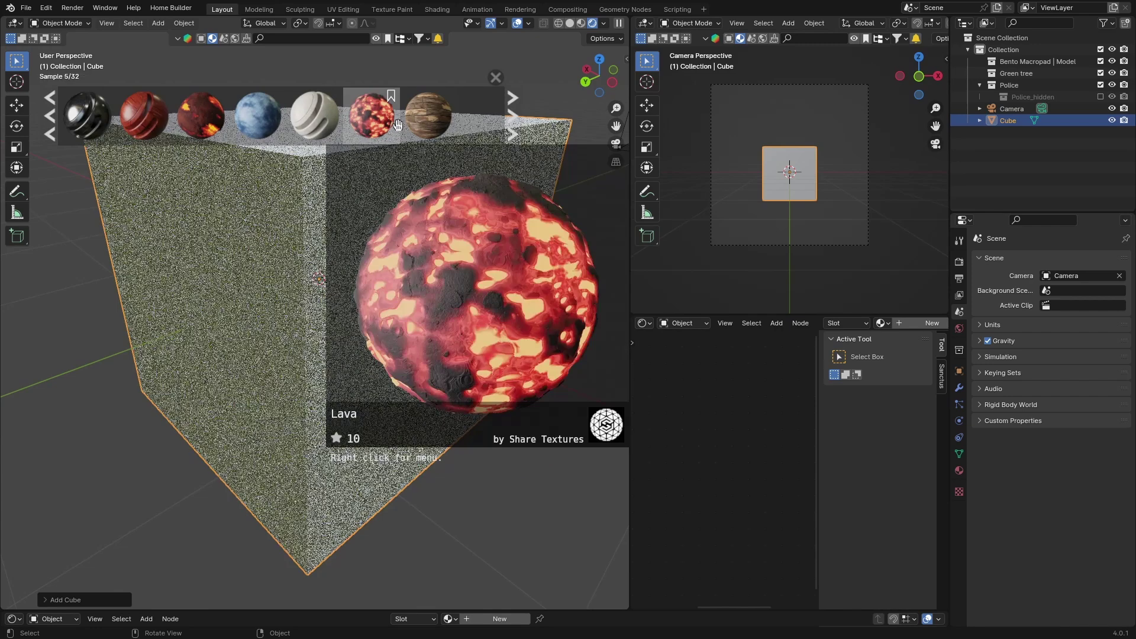
{"action": "left_click", "coordinate": [509, 122]}
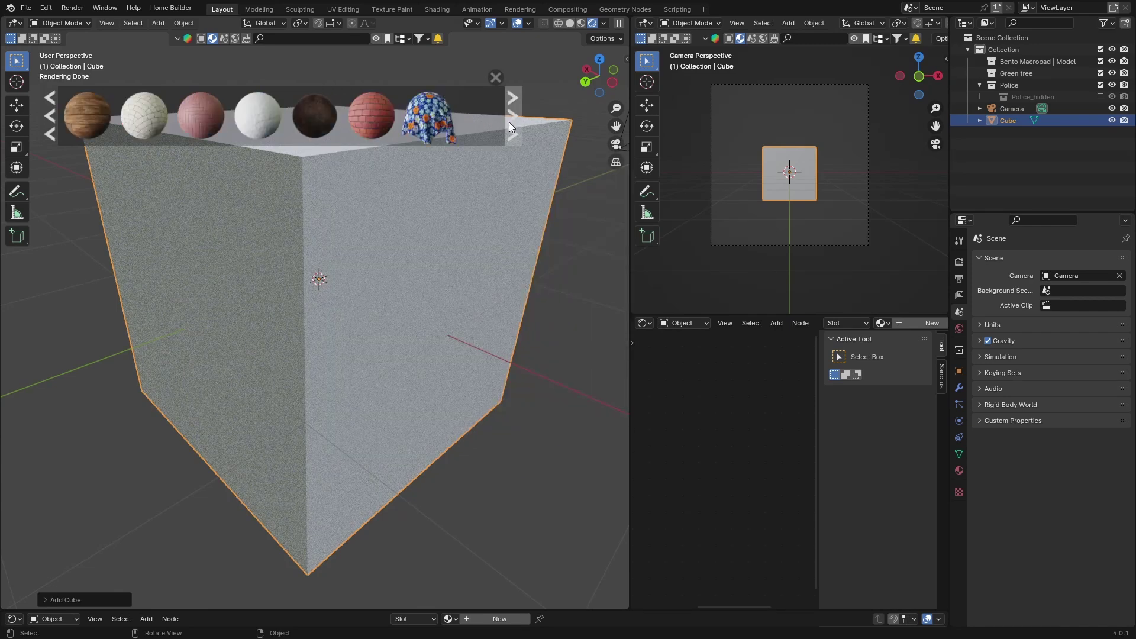
{"action": "mouse_move", "coordinate": [435, 118]}
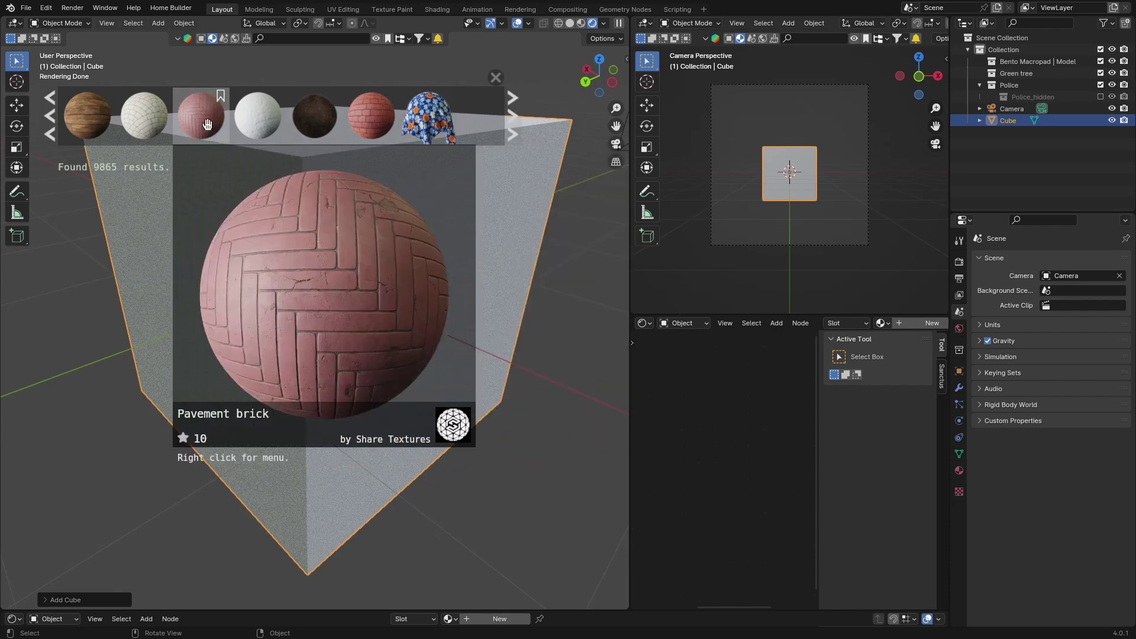
{"action": "left_click", "coordinate": [507, 123]}
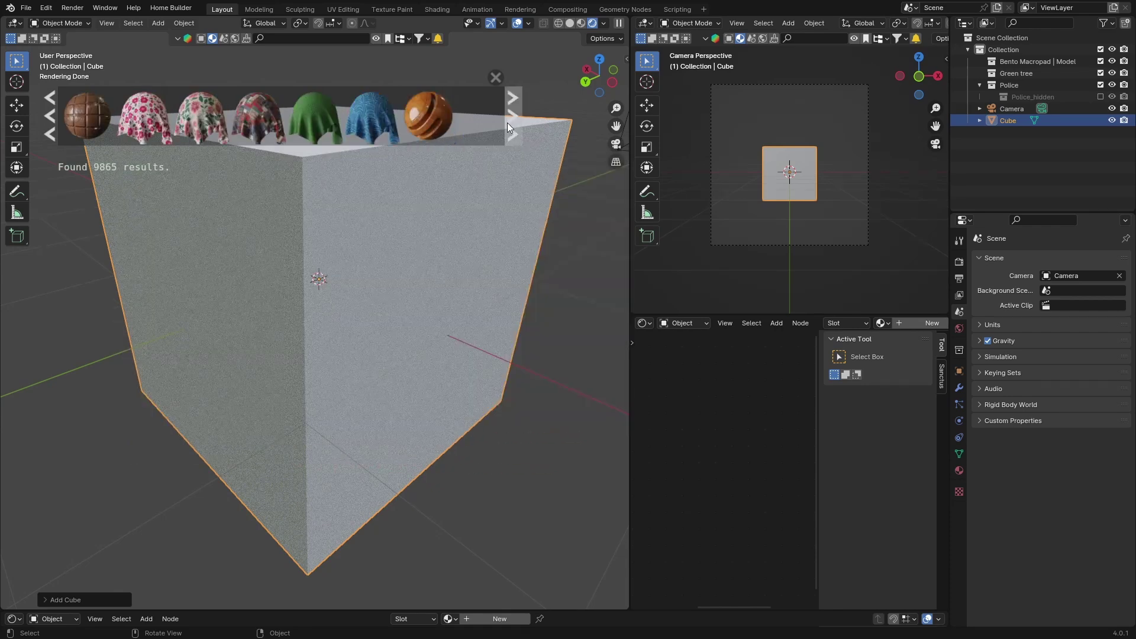
Search the BlenderKit materials for "concrete" and apply the Dry concrete material to the cube
{"action": "left_click", "coordinate": [273, 38]}
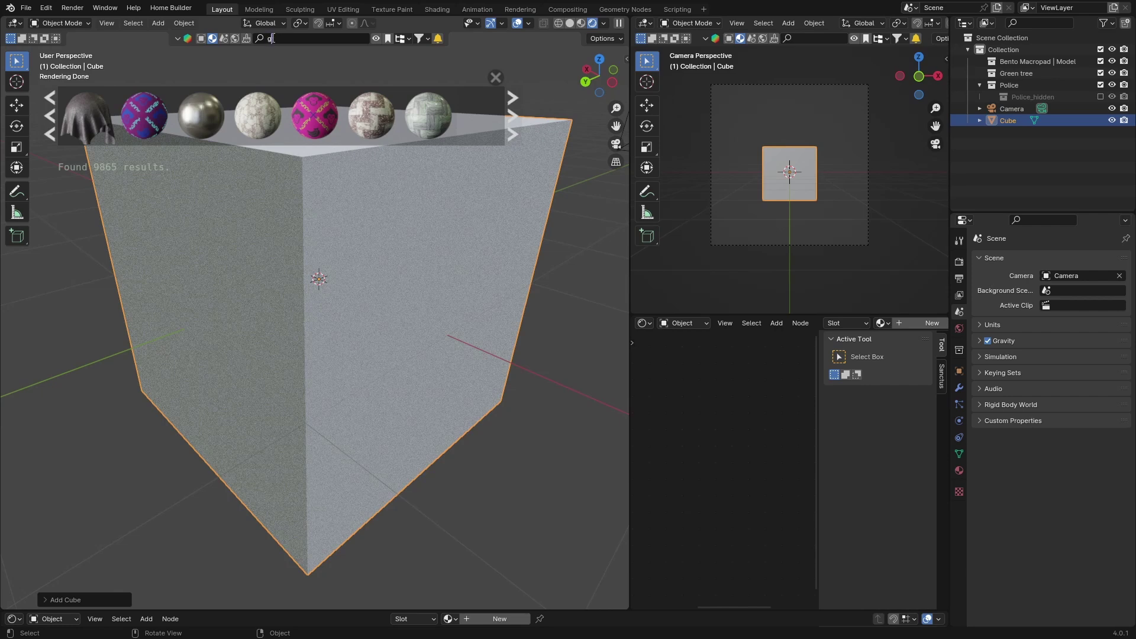
{"action": "type", "text": "concrete"}
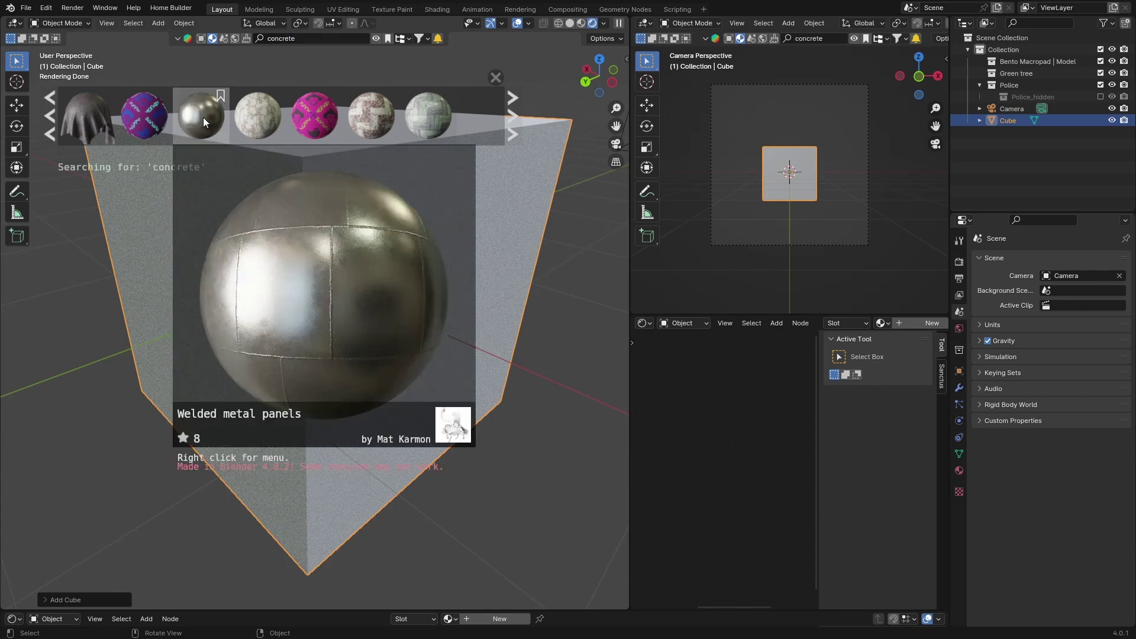
{"action": "key", "text": "Return"}
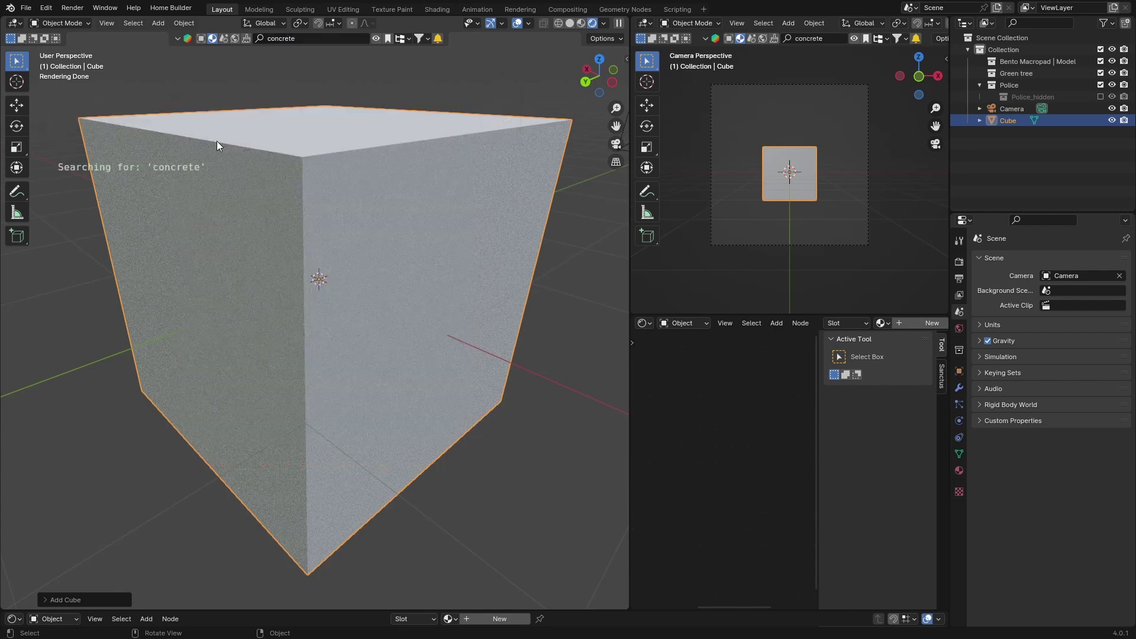
{"action": "mouse_move", "coordinate": [144, 126]}
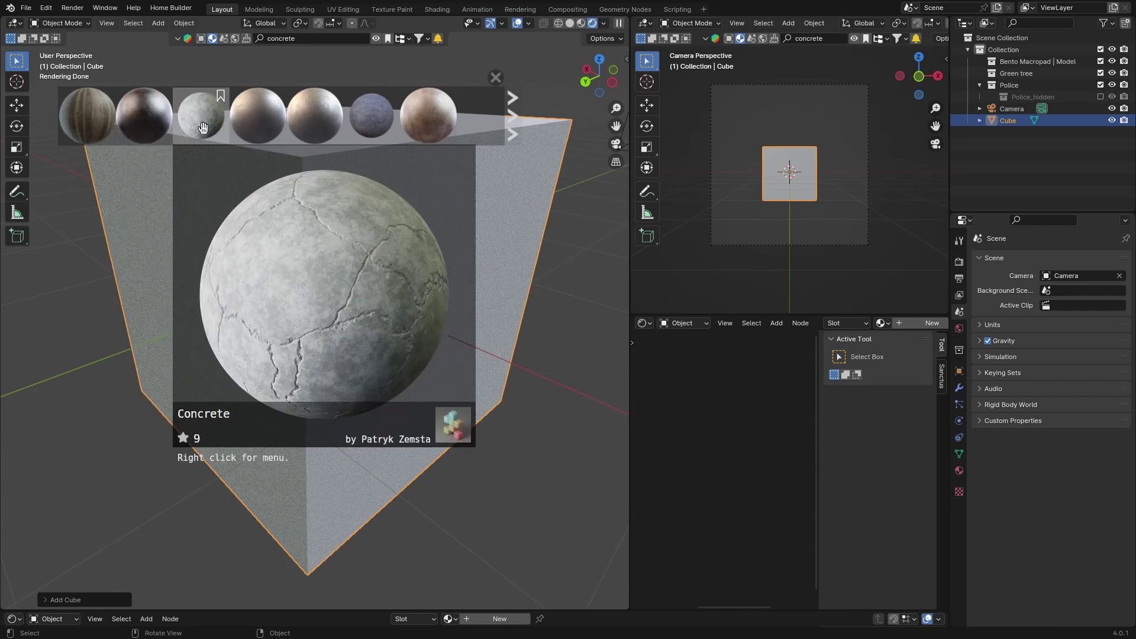
{"action": "mouse_move", "coordinate": [320, 132]}
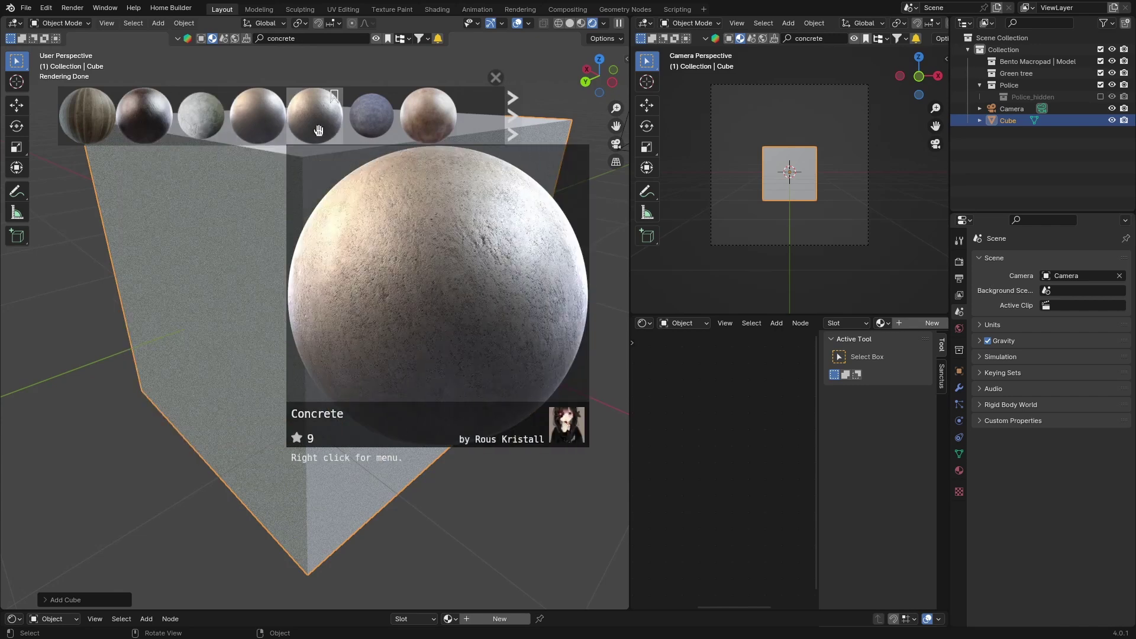
{"action": "left_click_drag", "start_coordinate": [320, 131], "coordinate": [299, 243]}
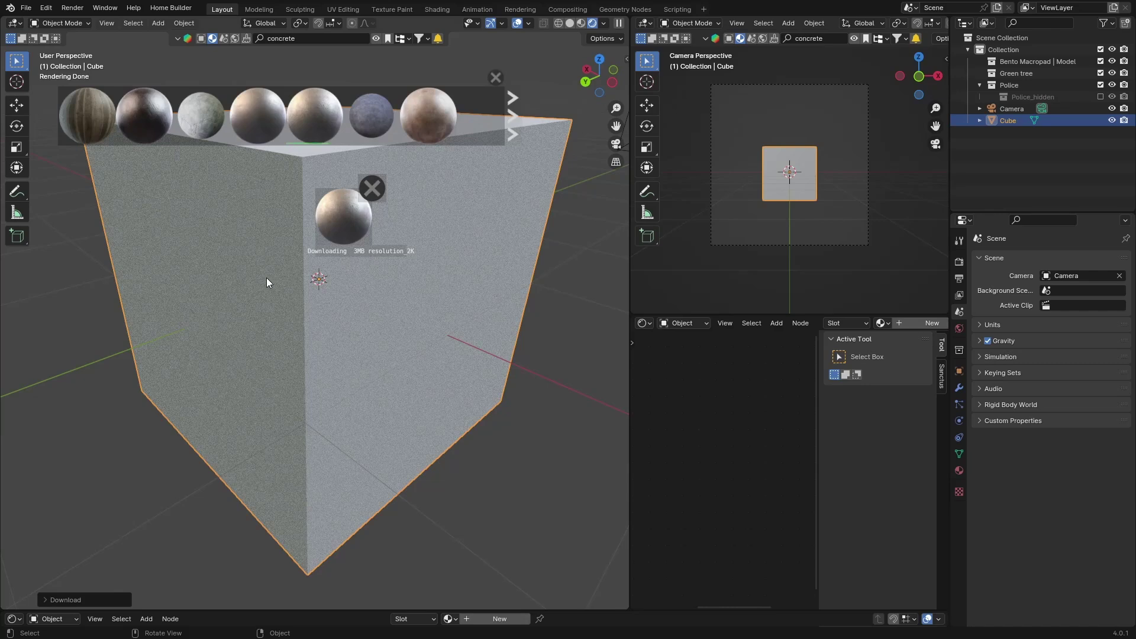
{"action": "middle_click_drag", "start_coordinate": [304, 325], "coordinate": [252, 330]}
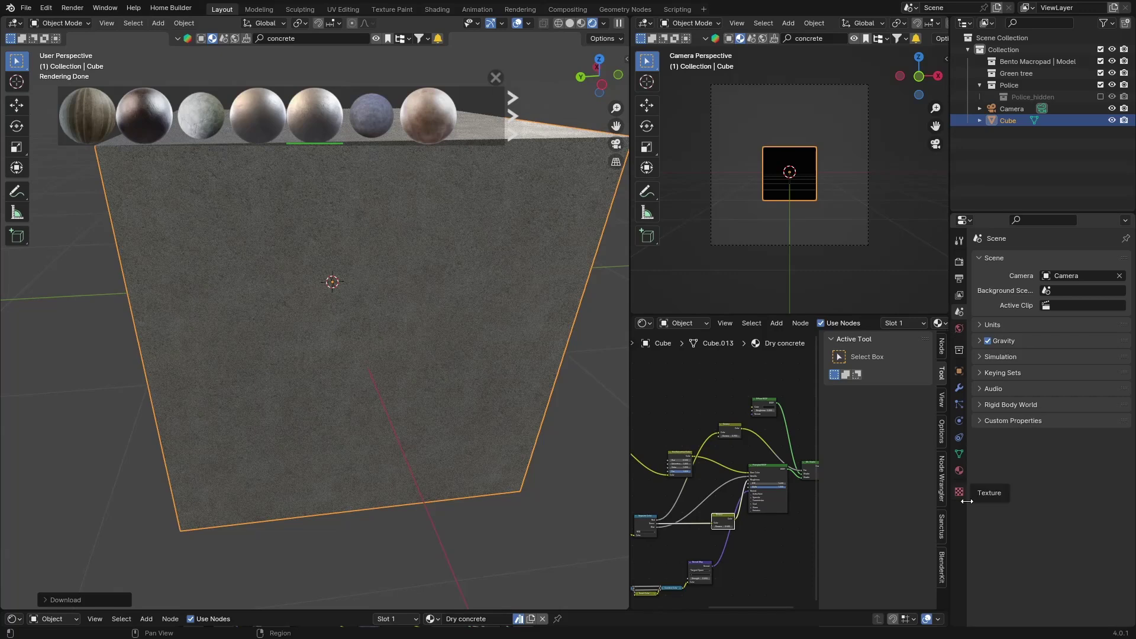
Show the cube's Dry concrete material properties, and delete the cube
{"action": "left_click", "coordinate": [959, 471]}
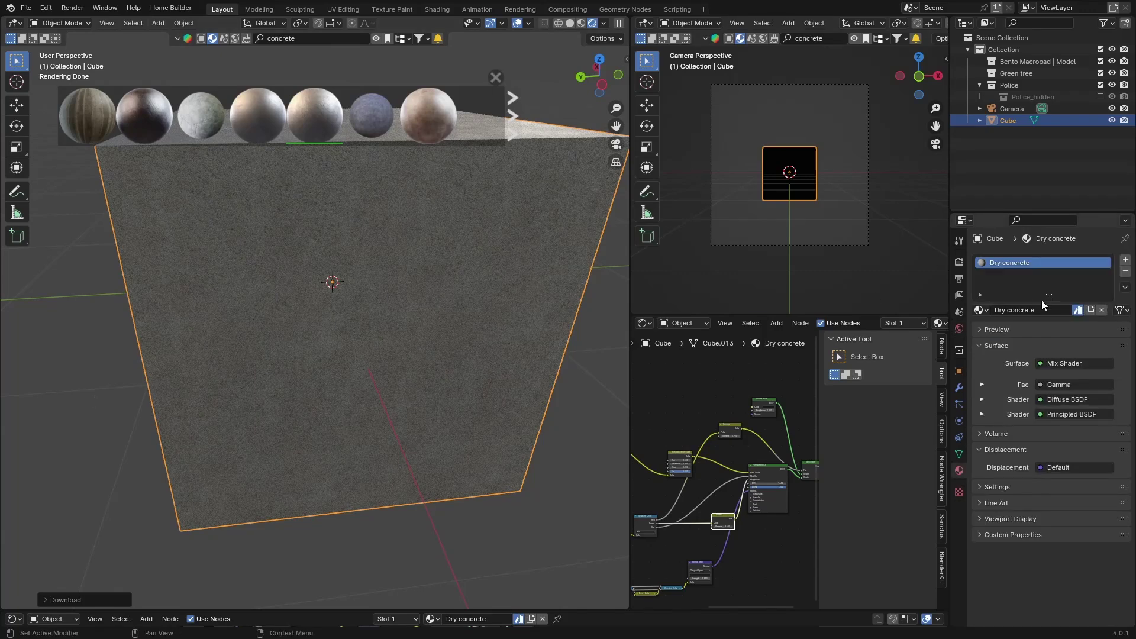
{"action": "scroll", "coordinate": [272, 391], "scroll_direction": "down", "scroll_amount": 10}
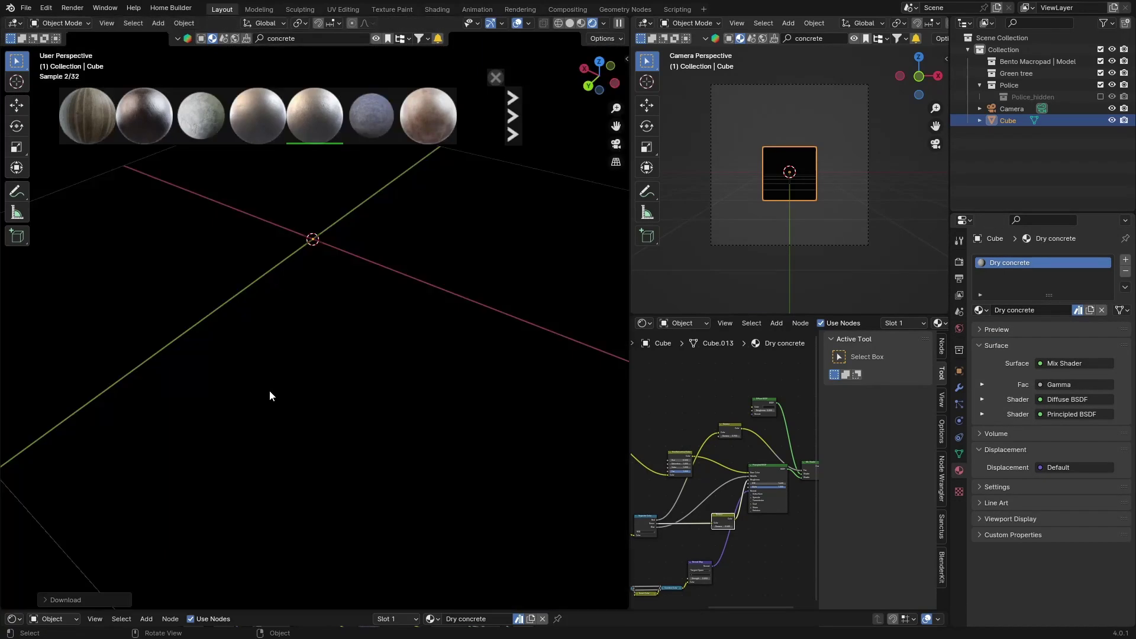
{"action": "scroll", "coordinate": [269, 390], "scroll_direction": "up", "scroll_amount": 10}
{"action": "mouse_move", "coordinate": [359, 338]}
{"action": "middle_mouse_down"}
{"action": "mouse_move", "coordinate": [339, 341]}
{"action": "mouse_move", "coordinate": [339, 358]}
{"action": "mouse_move", "coordinate": [354, 354]}
{"action": "middle_mouse_up"}
{"action": "key", "text": "Delete"}
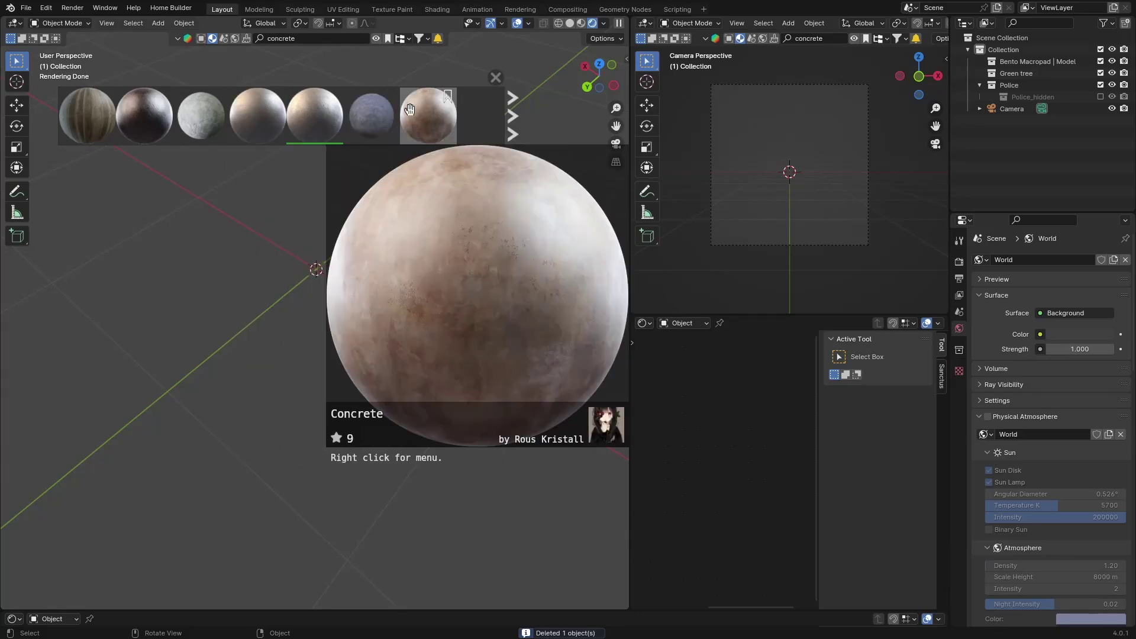
Browse further through the concrete material results and preview the Concrete block material
{"action": "left_click", "coordinate": [510, 116]}
{"action": "left_click", "coordinate": [509, 117]}
{"action": "left_click", "coordinate": [508, 117]}
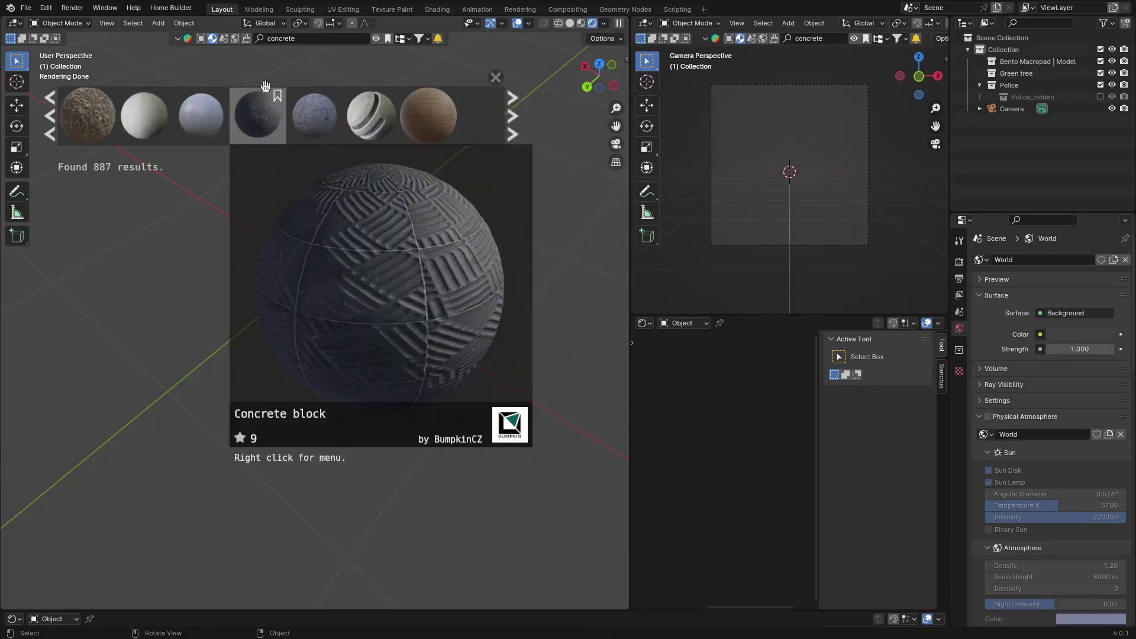
{"action": "mouse_move", "coordinate": [410, 108]}
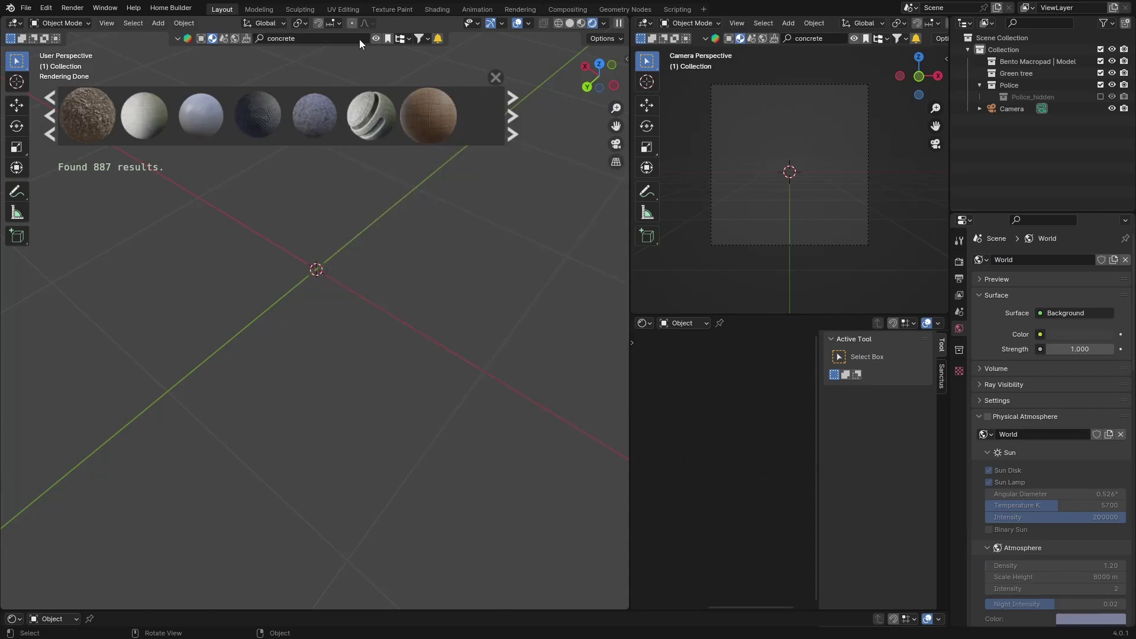
Clear the concrete search, switch the BlenderKit asset type to scenes and preview Purple Display Set and the SkinCare Serum scenes
{"action": "left_click", "coordinate": [336, 39]}
{"action": "key", "text": "BackSpace"}
{"action": "key", "text": "Return"}
{"action": "left_click", "coordinate": [223, 39]}
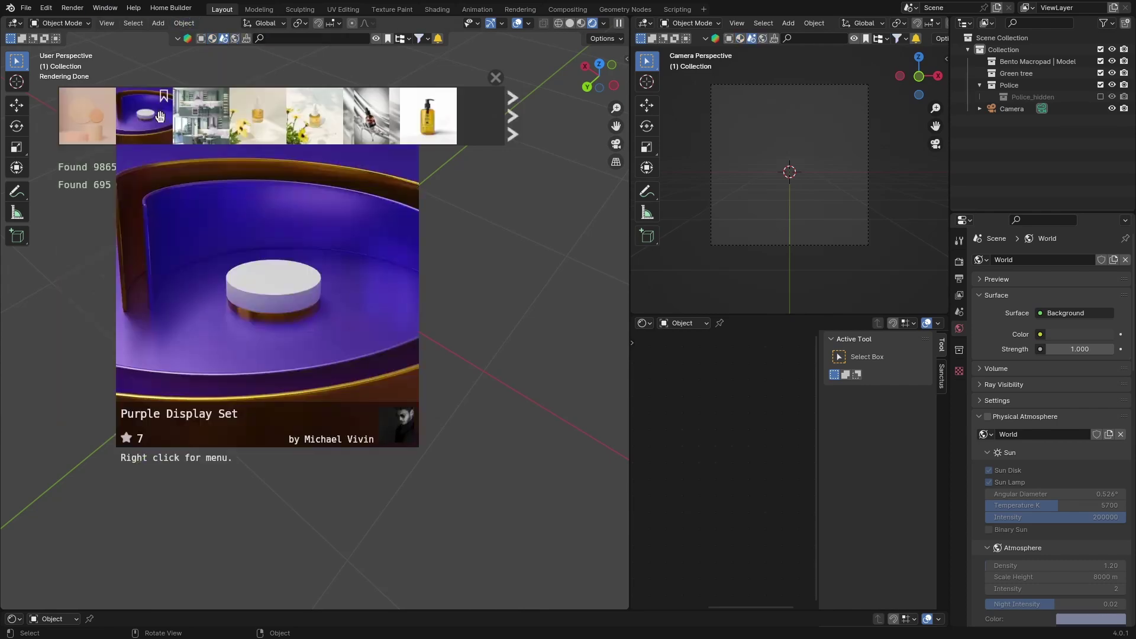
{"action": "mouse_move", "coordinate": [87, 111]}
{"action": "mouse_move", "coordinate": [146, 114]}
{"action": "mouse_move", "coordinate": [258, 116]}
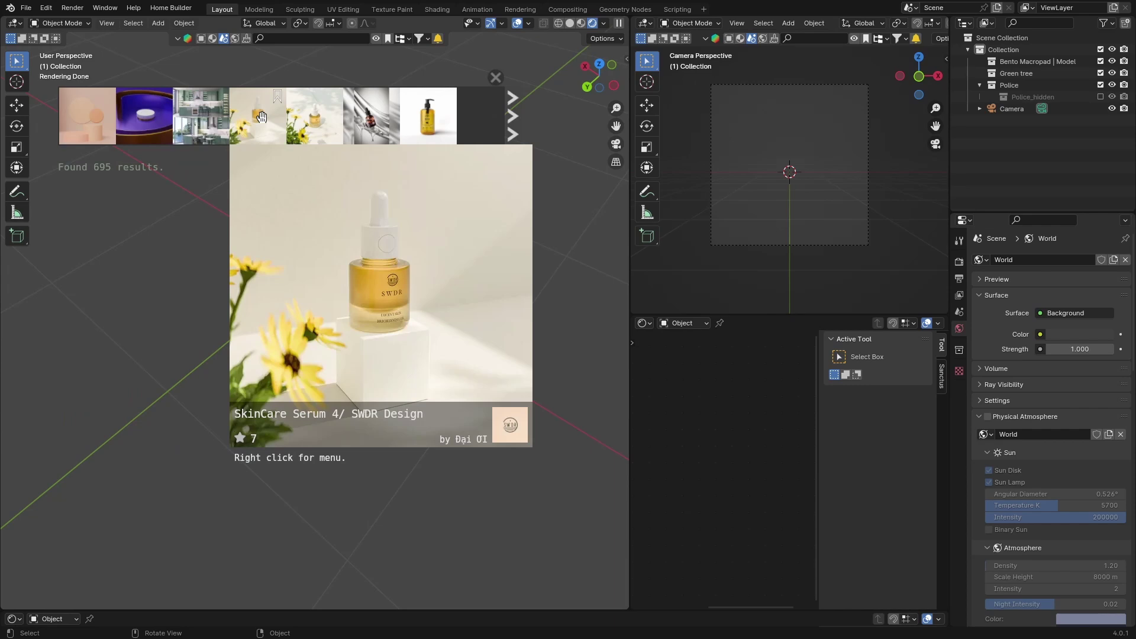
{"action": "mouse_move", "coordinate": [327, 110]}
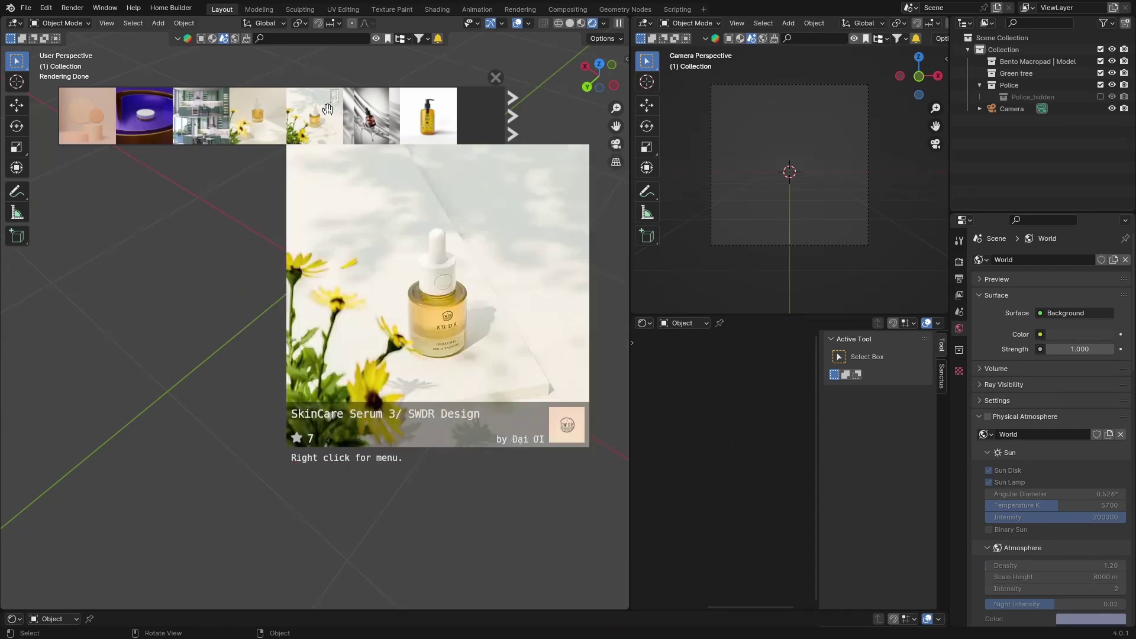
Append the BlenderKit scene SkinCare Serum 4/ SWDR Design with switching to the scene enabled, and view it through its camera
{"action": "left_click_drag", "start_coordinate": [254, 114], "coordinate": [265, 313]}
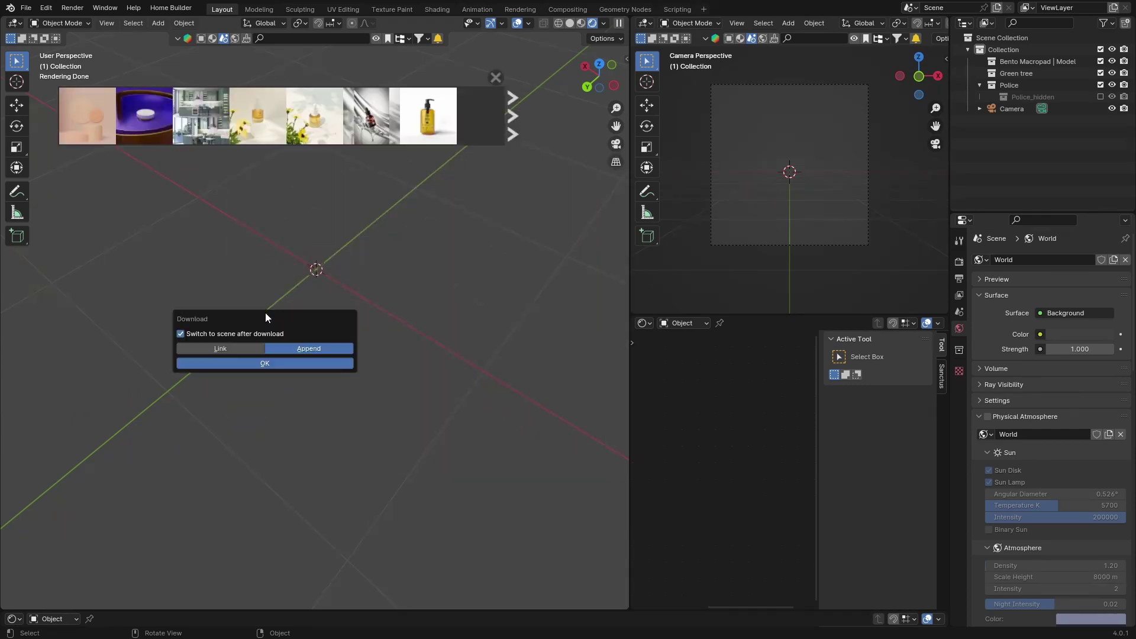
{"action": "left_click", "coordinate": [268, 362]}
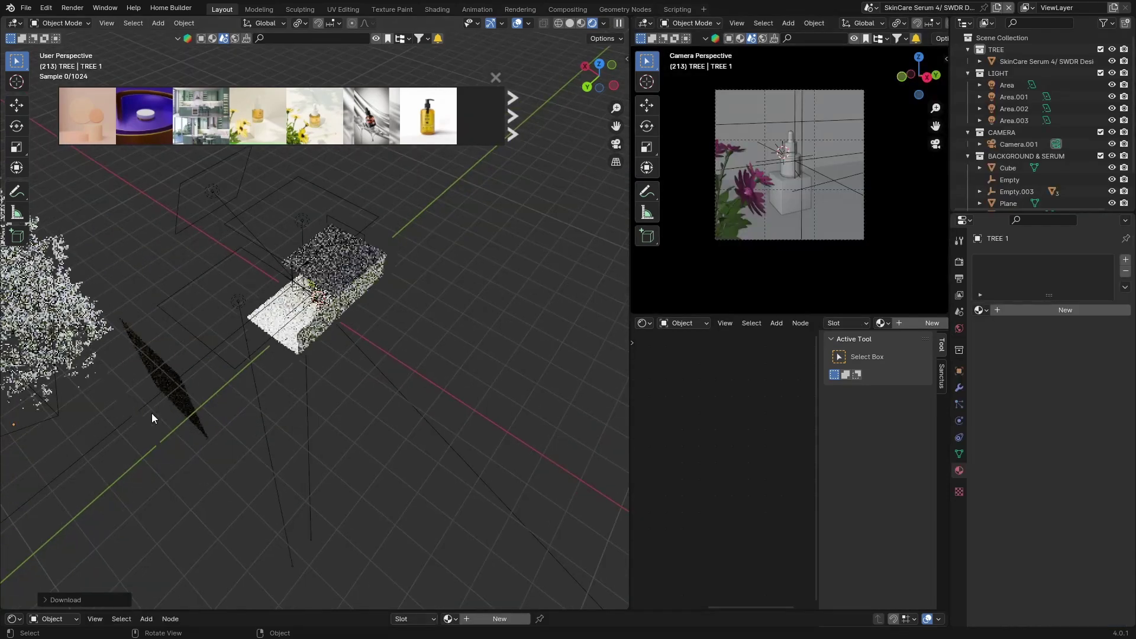
{"action": "left_click", "coordinate": [614, 148]}
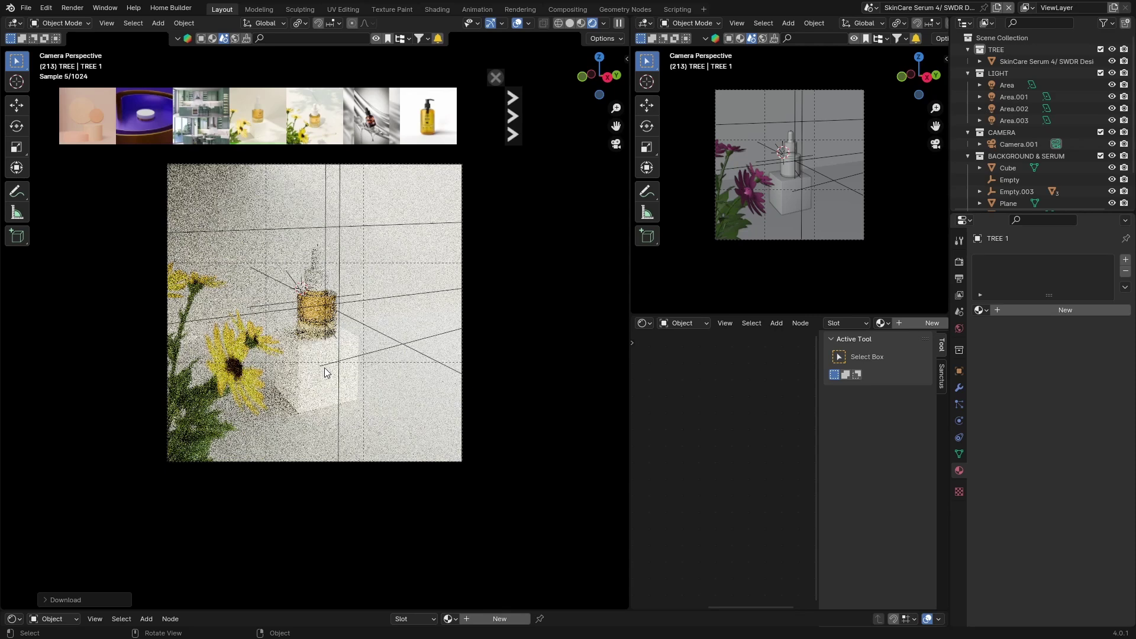
{"action": "scroll", "coordinate": [320, 373], "scroll_direction": "up", "scroll_amount": 2}
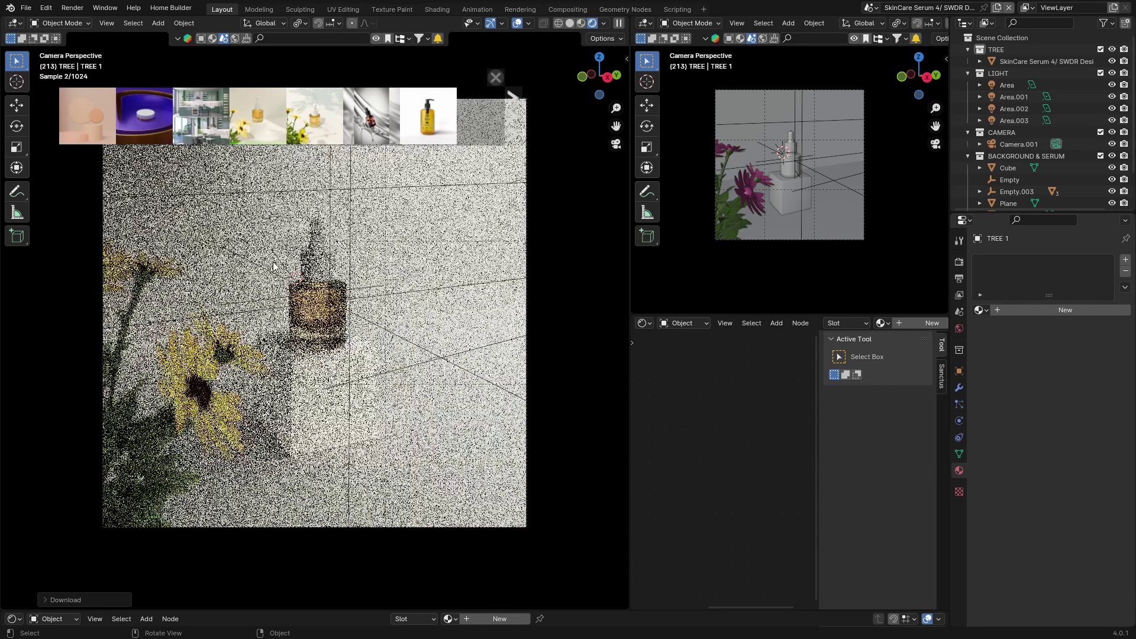
Switch the main viewport to solid shading and delete the parts of the serum bottle standing on the block
{"action": "left_click", "coordinate": [569, 23]}
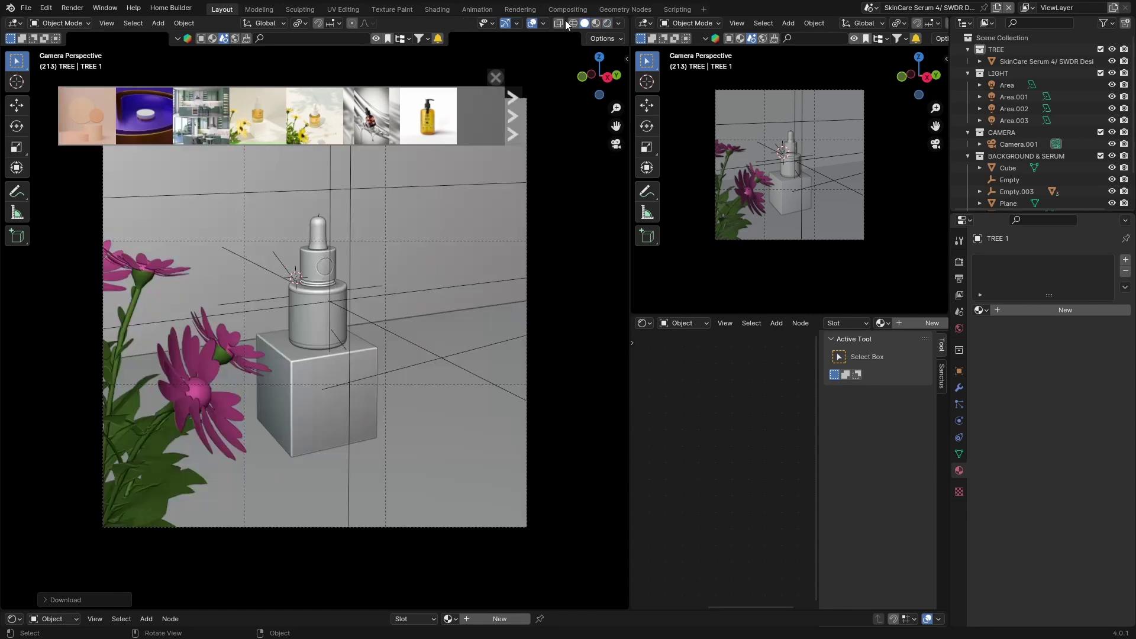
{"action": "left_click", "coordinate": [321, 263]}
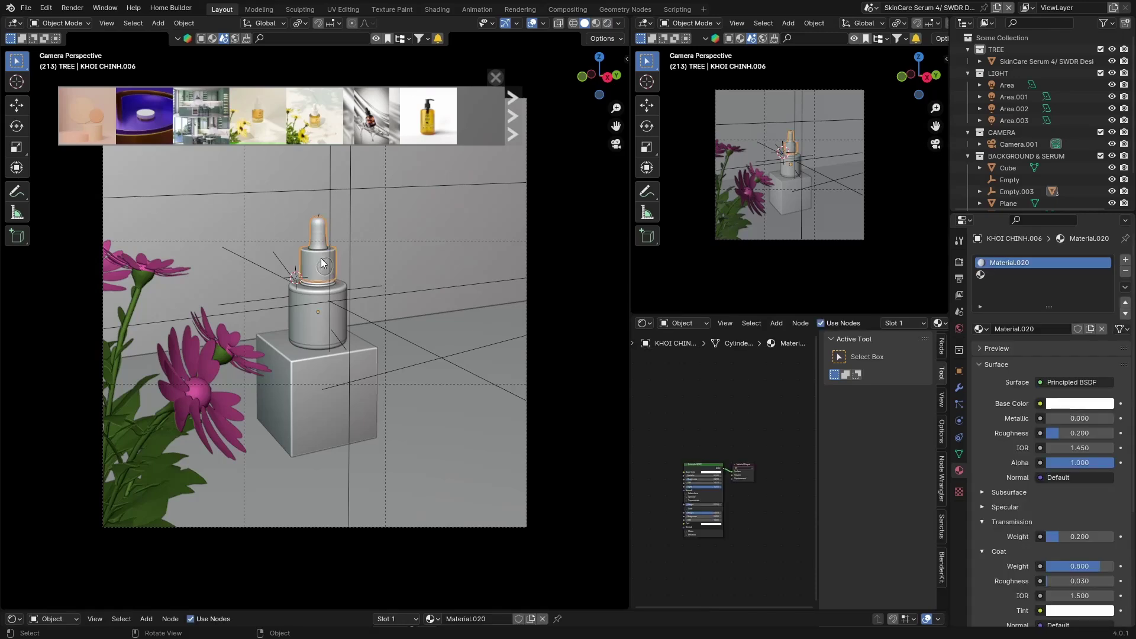
{"action": "key", "text": "x"}
{"action": "left_click", "coordinate": [327, 289]}
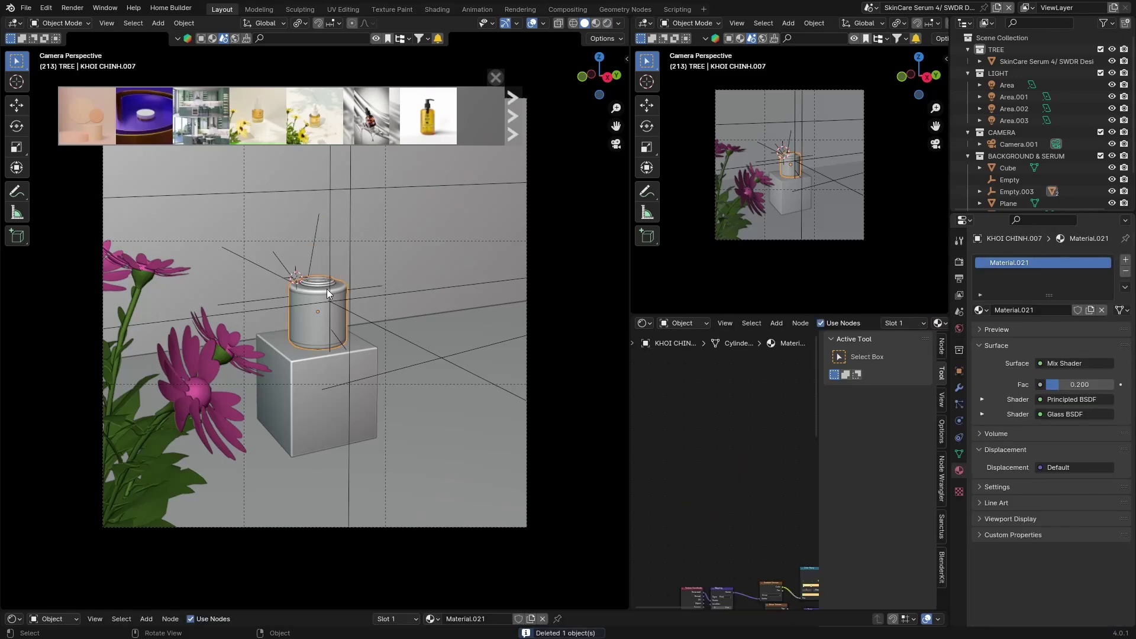
{"action": "key", "text": "Delete"}
{"action": "left_click", "coordinate": [315, 311]}
{"action": "key", "text": "Delete"}
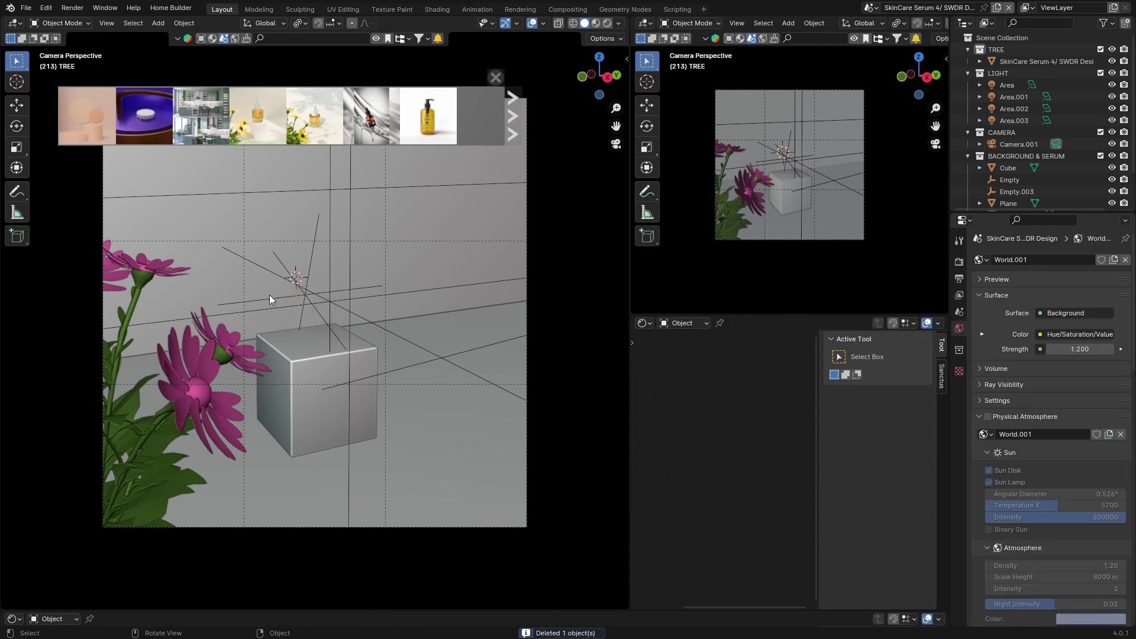
Switch the BlenderKit asset type to models and search for "cellphone"
{"action": "mouse_move", "coordinate": [424, 123]}
{"action": "left_click", "coordinate": [213, 38]}
{"action": "left_click", "coordinate": [201, 38]}
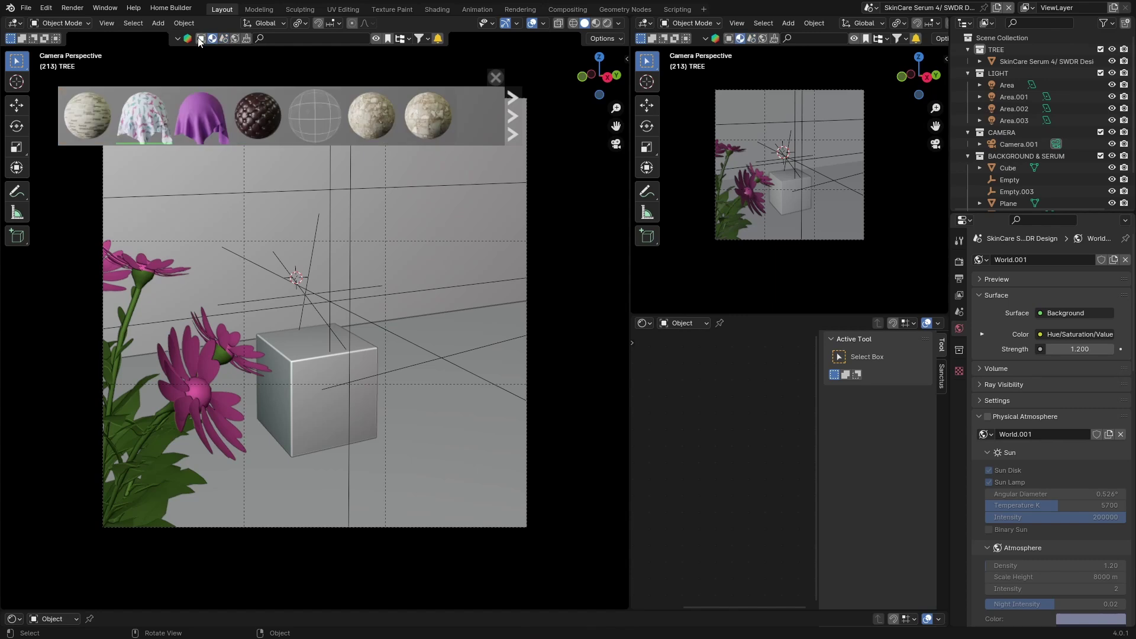
{"action": "left_click", "coordinate": [290, 39]}
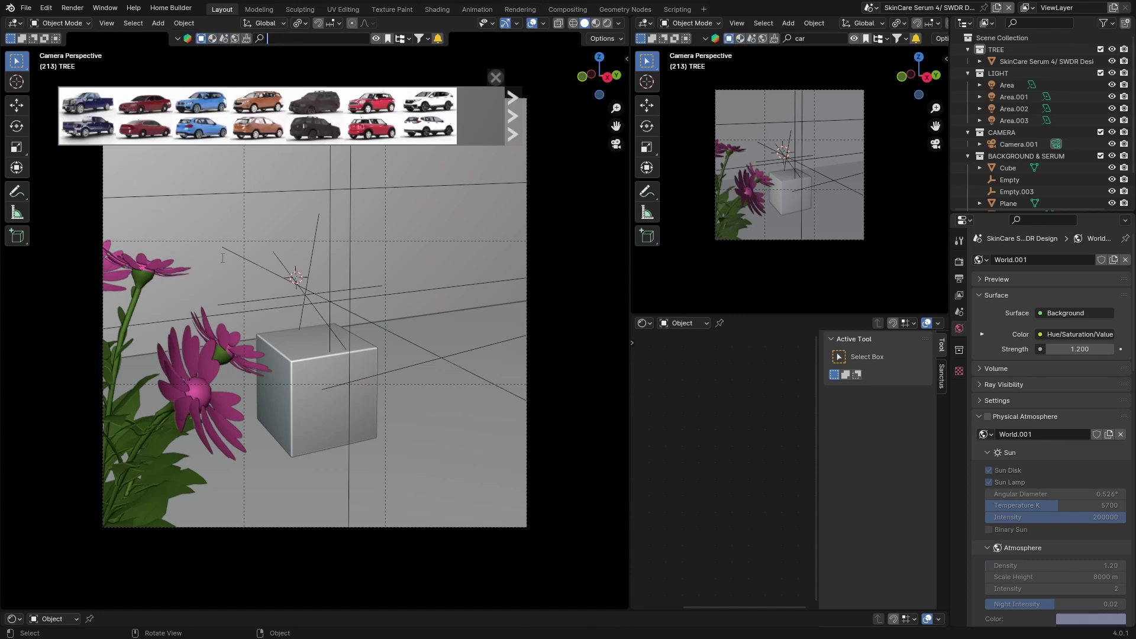
{"action": "type", "text": "cellphone"}
{"action": "key", "text": "Return"}
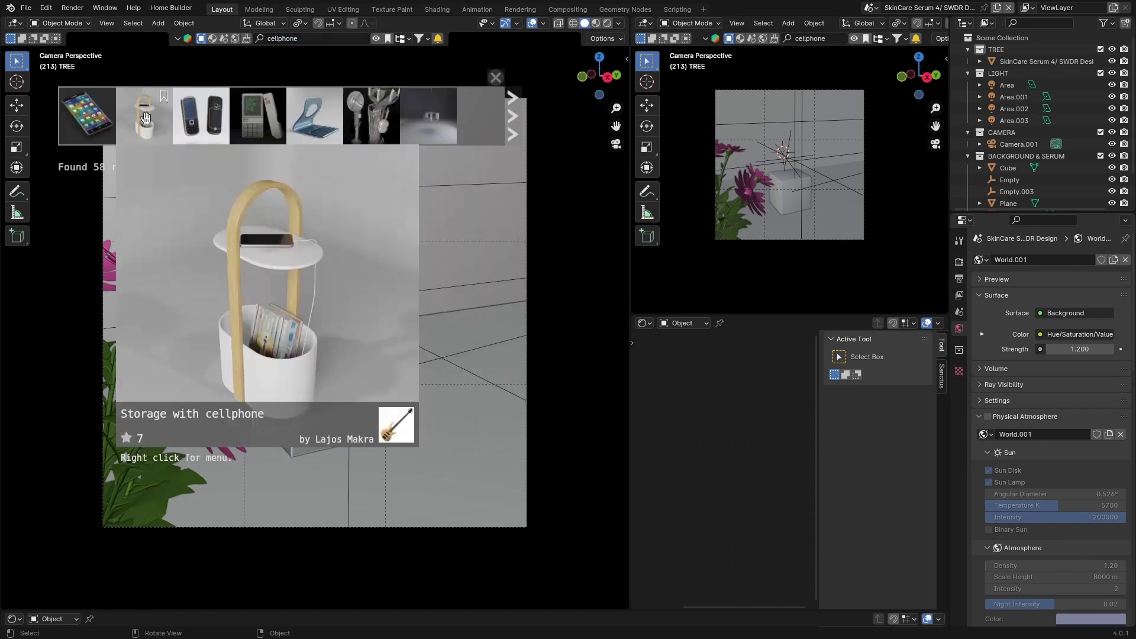
Place the Android Cellphone model in the scene, scale it up about three times and raise it to stand above the block
{"action": "left_click_drag", "start_coordinate": [85, 116], "coordinate": [308, 316]}
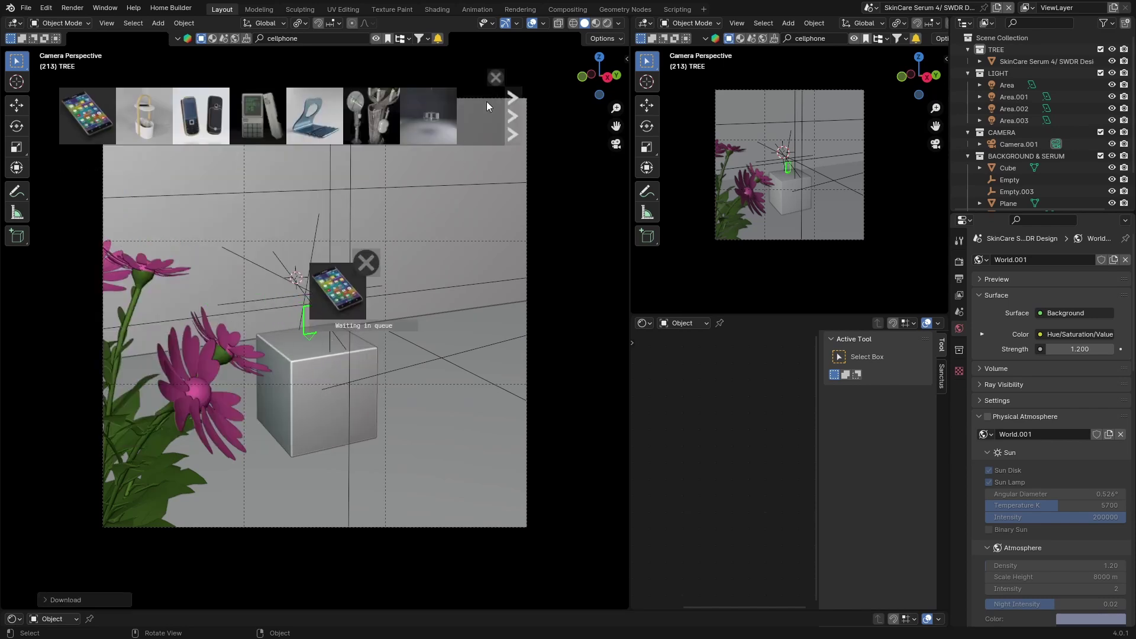
{"action": "key", "text": "s"}
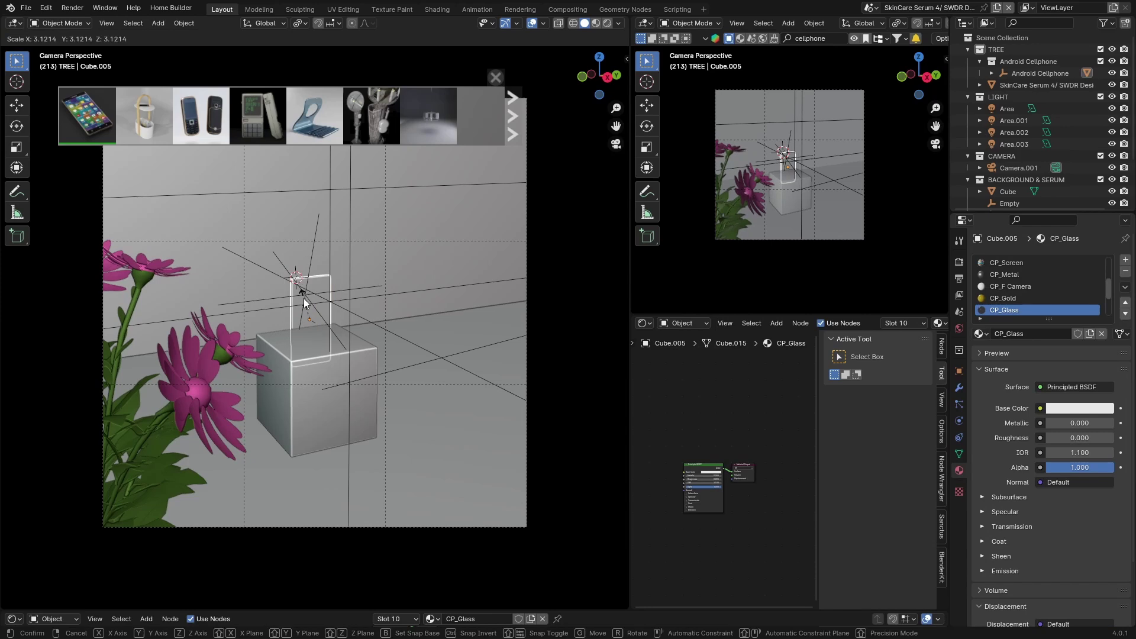
{"action": "left_click", "coordinate": [304, 302]}
{"action": "key", "text": "g"}
{"action": "left_click", "coordinate": [299, 267]}
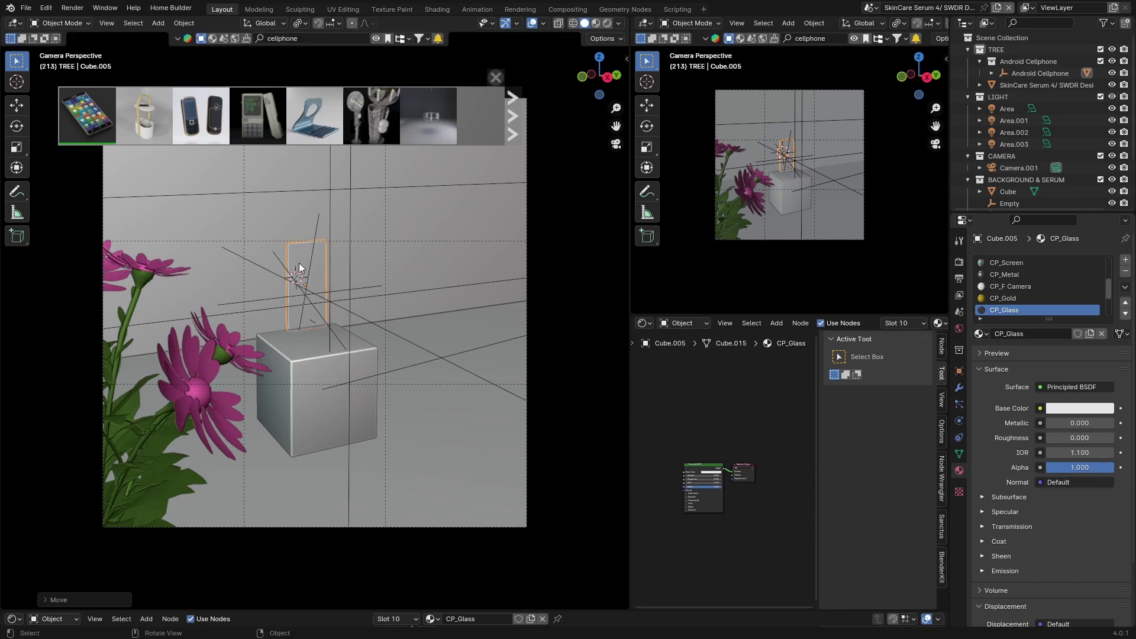
Switch the main viewport to rendered shading and examine the cellphone on the block with nothing selected
{"action": "left_click", "coordinate": [607, 23]}
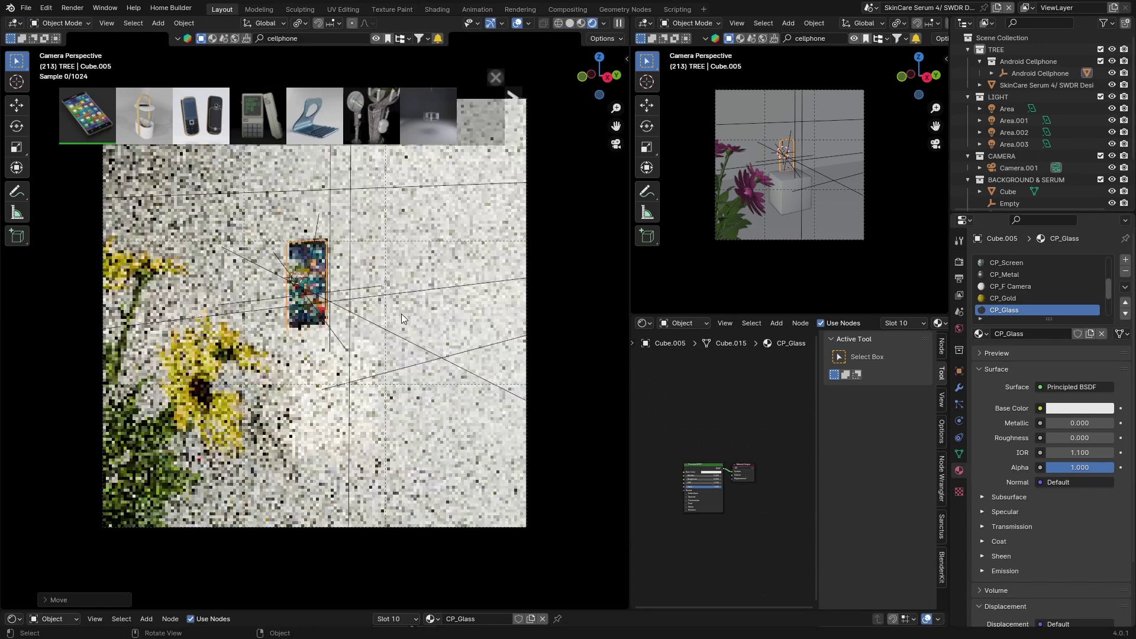
{"action": "left_click", "coordinate": [330, 250]}
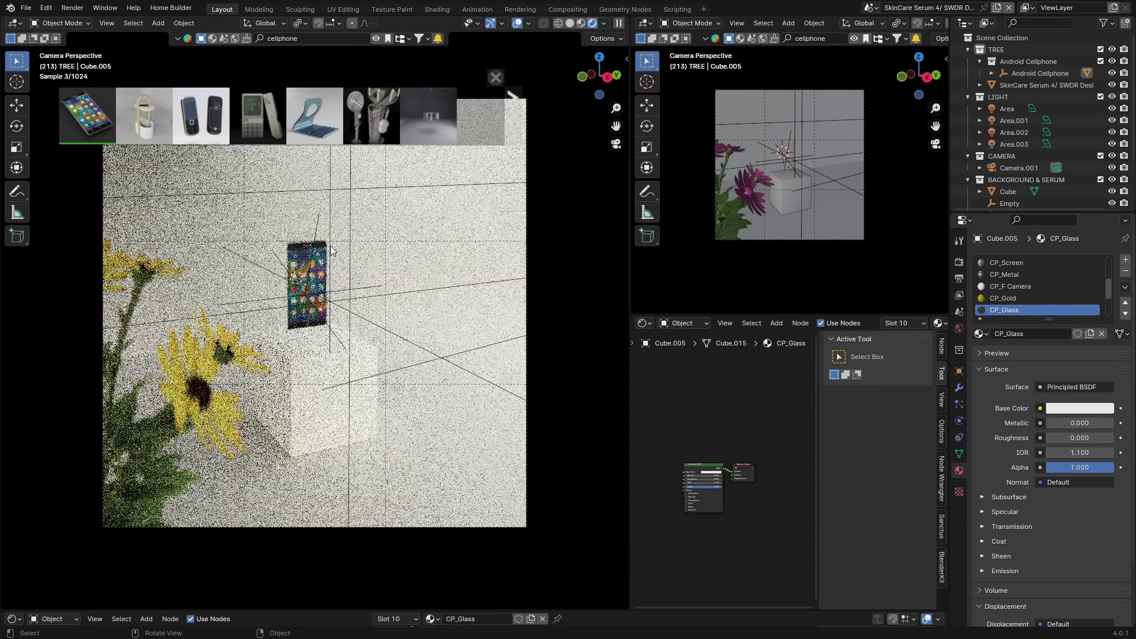
{"action": "scroll", "coordinate": [278, 297], "scroll_direction": "down", "scroll_amount": 2}
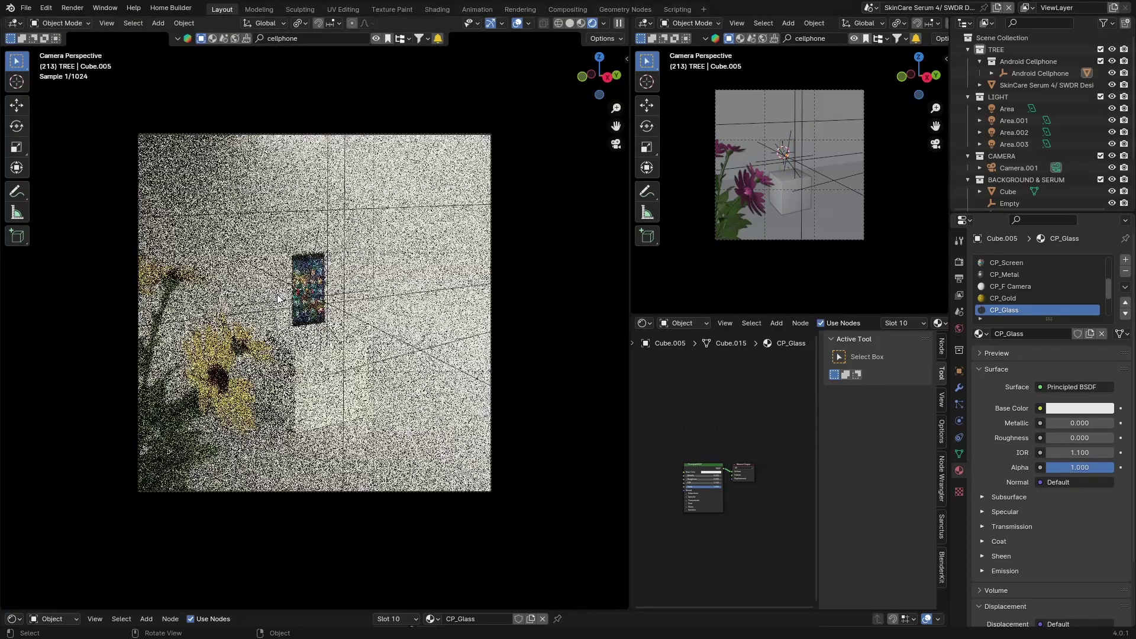
{"action": "scroll", "coordinate": [279, 298], "scroll_direction": "up", "scroll_amount": 1}
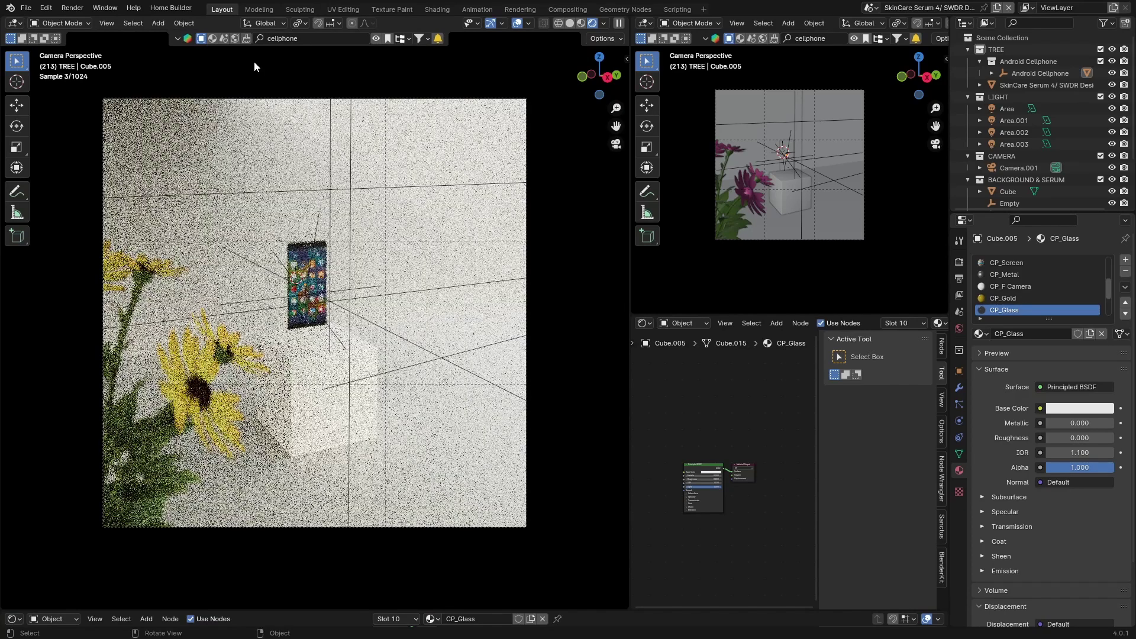
{"action": "scroll", "coordinate": [350, 193], "scroll_direction": "up", "scroll_amount": 1}
{"action": "scroll", "coordinate": [350, 193], "scroll_direction": "down", "scroll_amount": 5}
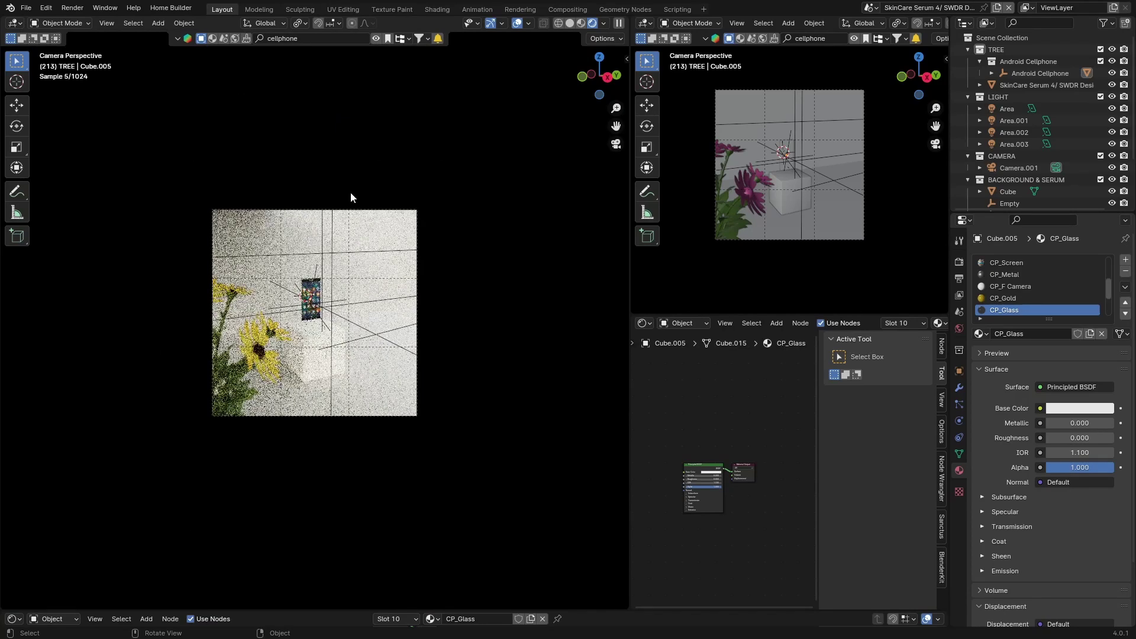
Return the main viewport to solid shading and delete every object in the scene
{"action": "left_click", "coordinate": [569, 23]}
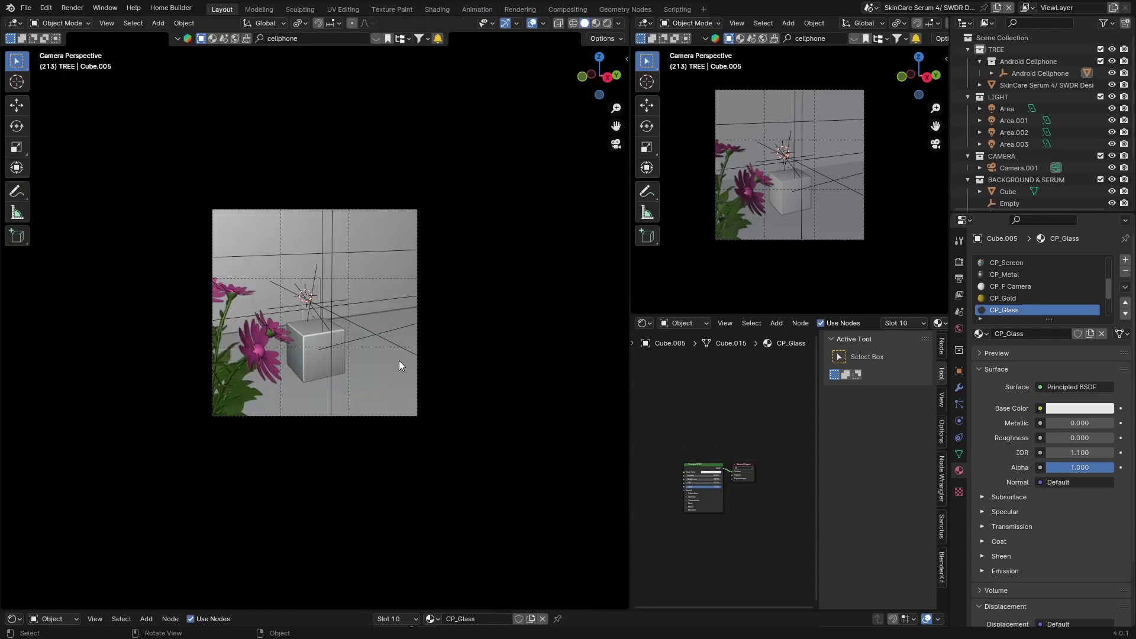
{"action": "middle_click_drag", "start_coordinate": [399, 360], "coordinate": [201, 557]}
{"action": "key", "text": "a"}
{"action": "key", "text": "Delete"}
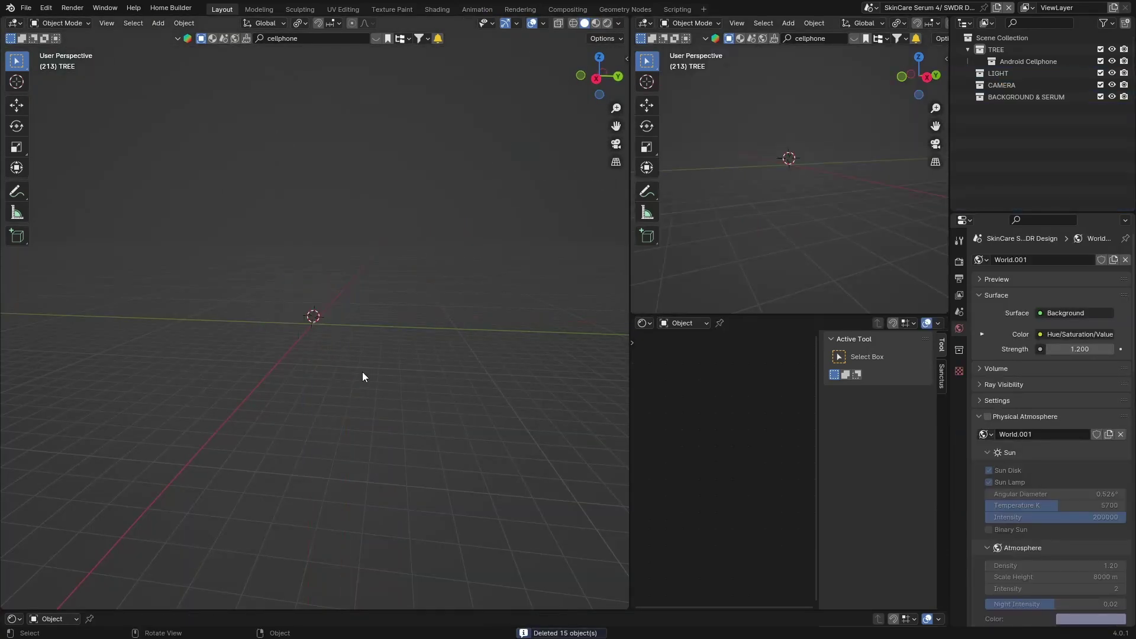
Switch the BlenderKit asset type to HDRs and show only bookmarked assets
{"action": "left_click", "coordinate": [237, 38]}
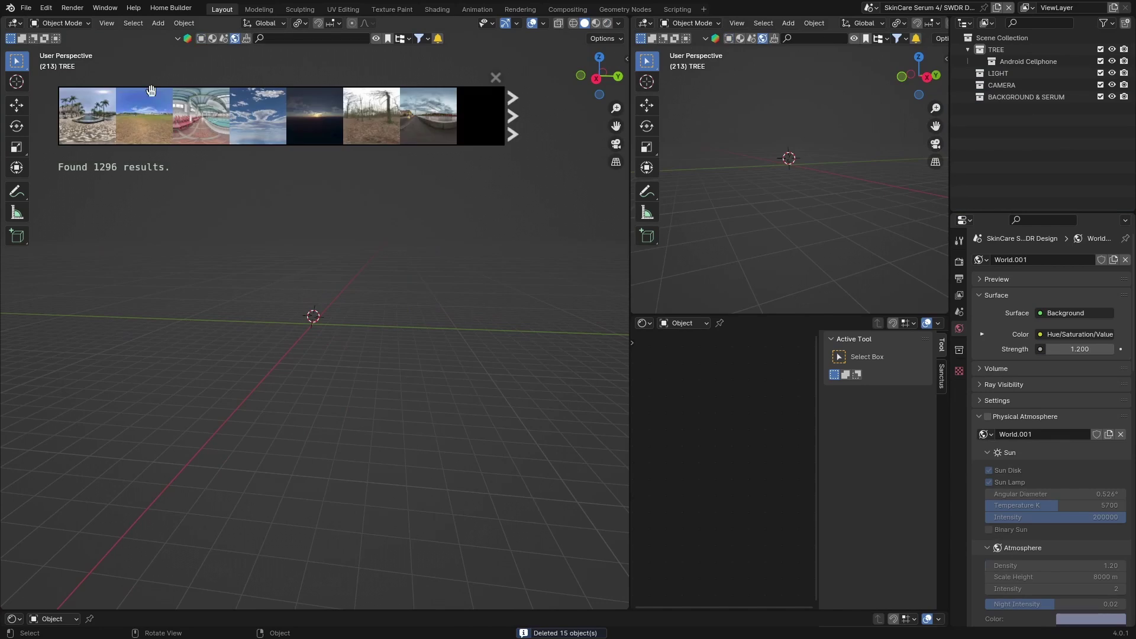
{"action": "left_click", "coordinate": [102, 113]}
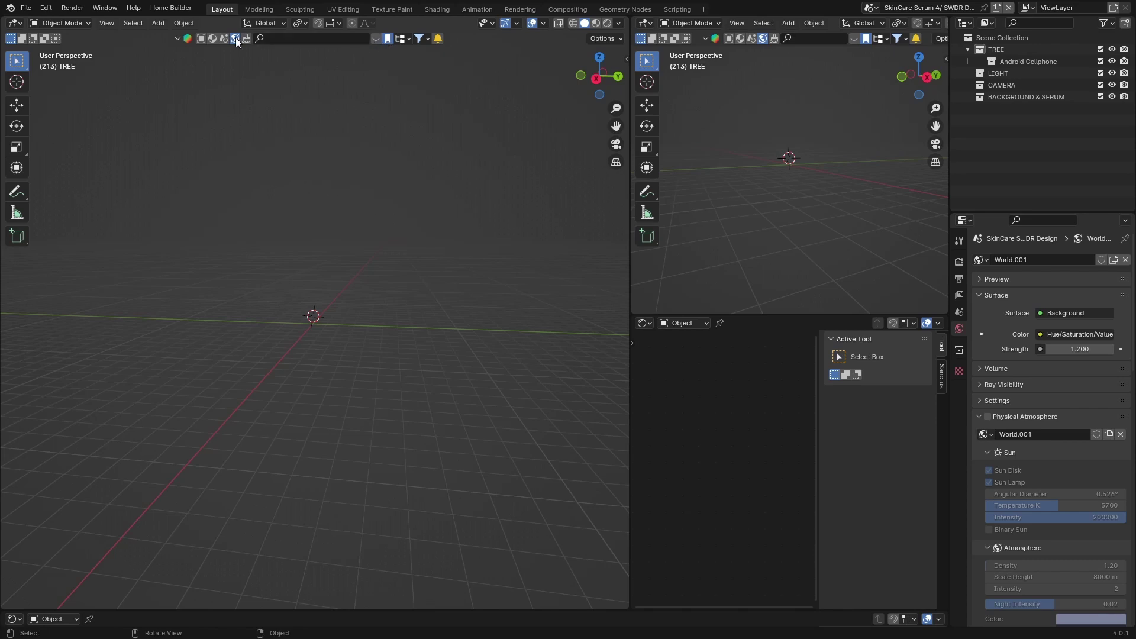
{"action": "left_click", "coordinate": [374, 39]}
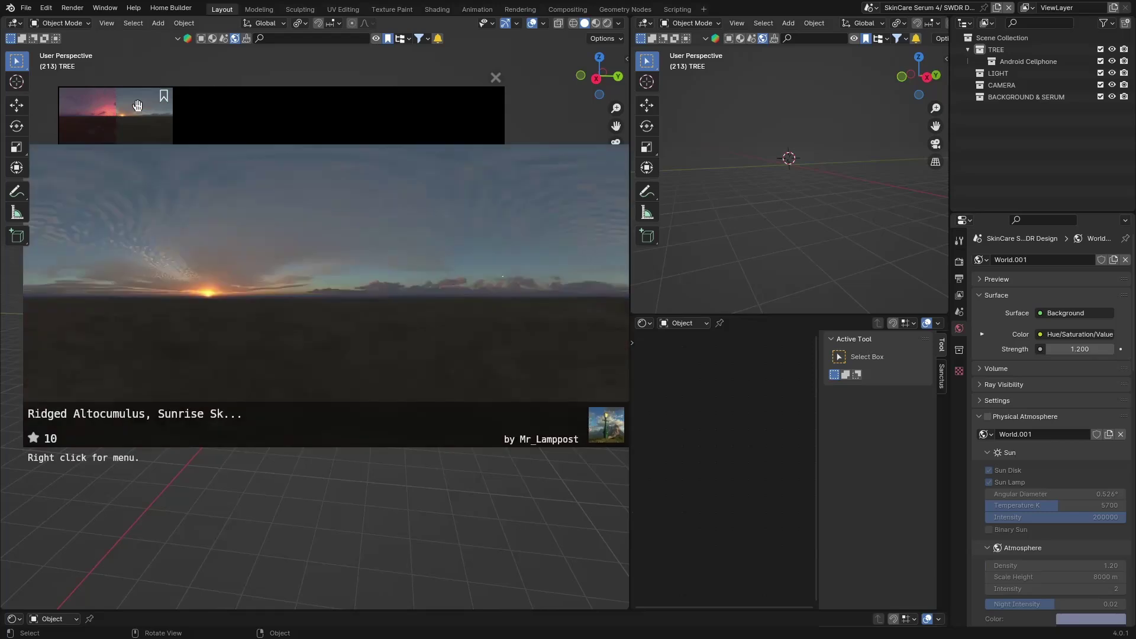
Set the main viewport to rendered shading and import the bookmarked Ridged Altocumulus sunrise skydome HDR as the world background
{"action": "left_click_drag", "start_coordinate": [142, 108], "coordinate": [265, 331]}
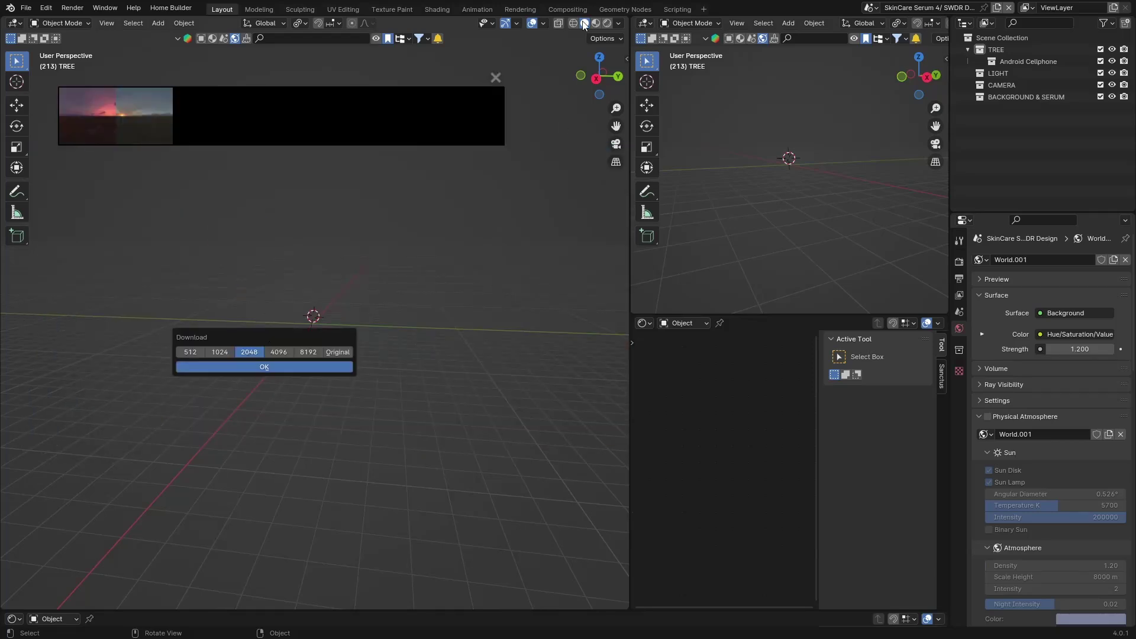
{"action": "left_click", "coordinate": [427, 172]}
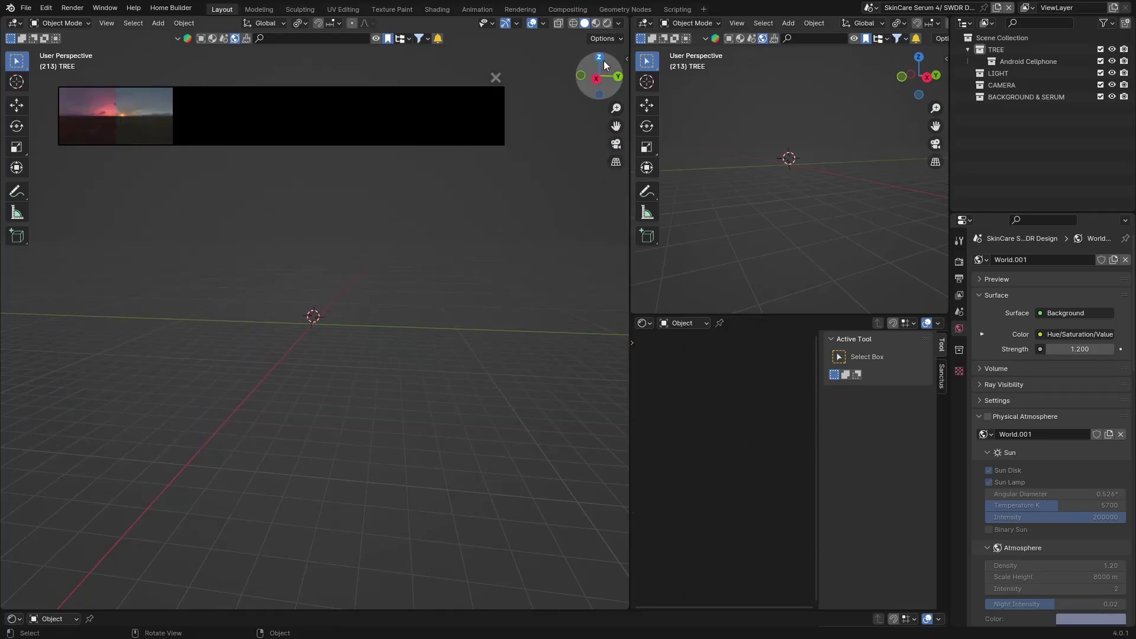
{"action": "left_click", "coordinate": [607, 24]}
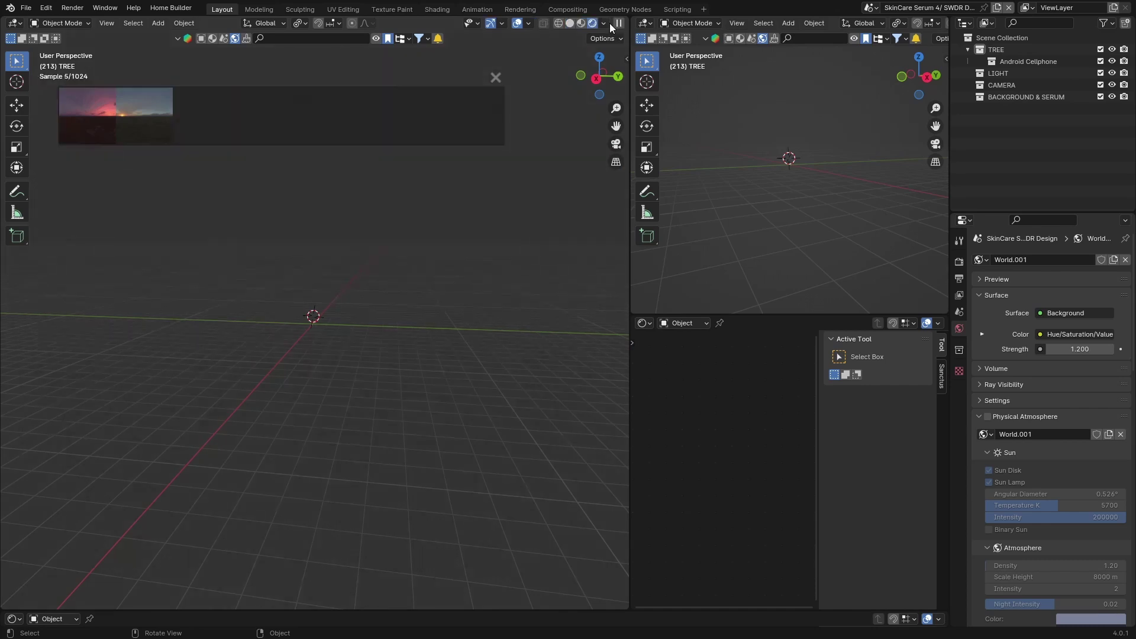
{"action": "left_click", "coordinate": [604, 23]}
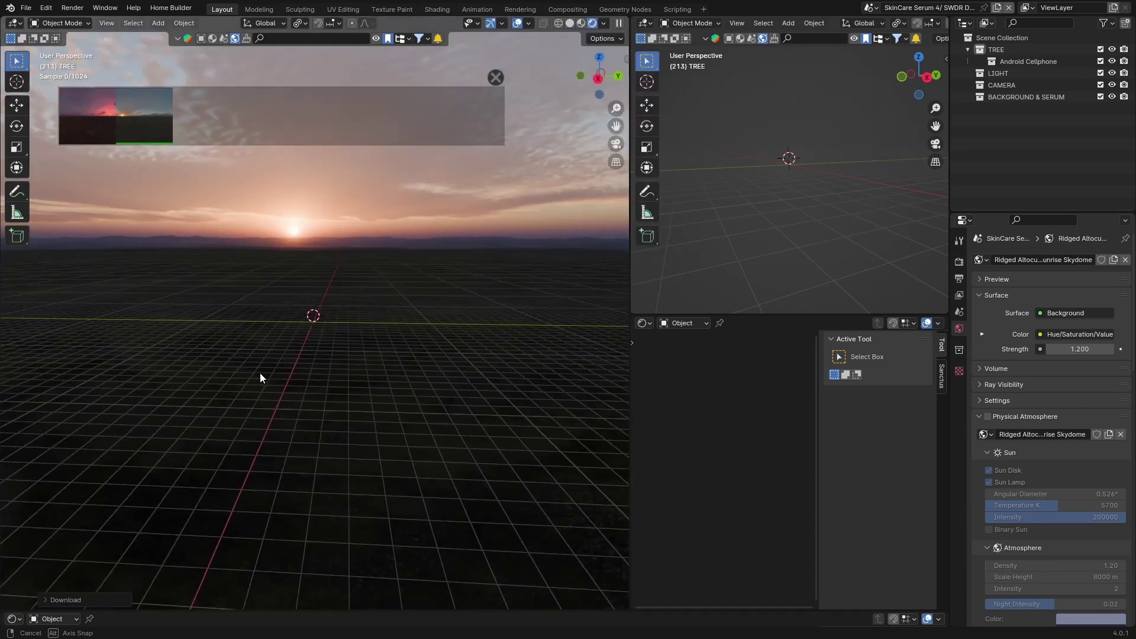
{"action": "mouse_move", "coordinate": [261, 372]}
{"action": "middle_mouse_down"}
{"action": "mouse_move", "coordinate": [576, 375]}
{"action": "mouse_move", "coordinate": [375, 374]}
{"action": "middle_mouse_up"}
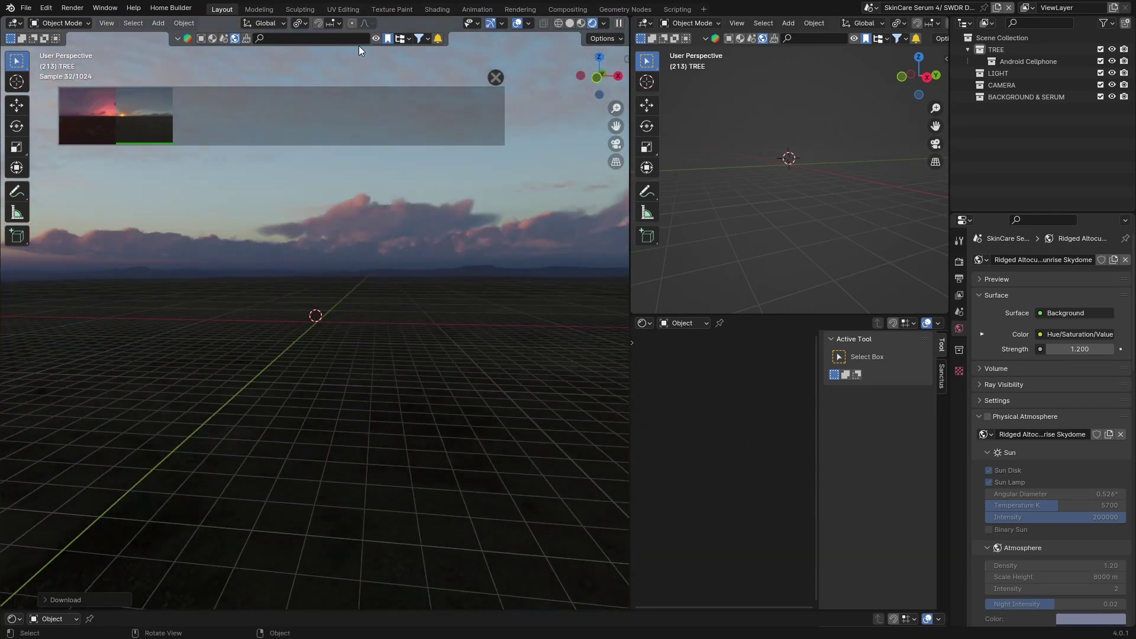
Switch the BlenderKit asset type to scenes, bookmark Light Orange Visualization Setup and view only the bookmarked scenes
{"action": "left_click", "coordinate": [224, 38]}
{"action": "mouse_move", "coordinate": [100, 106]}
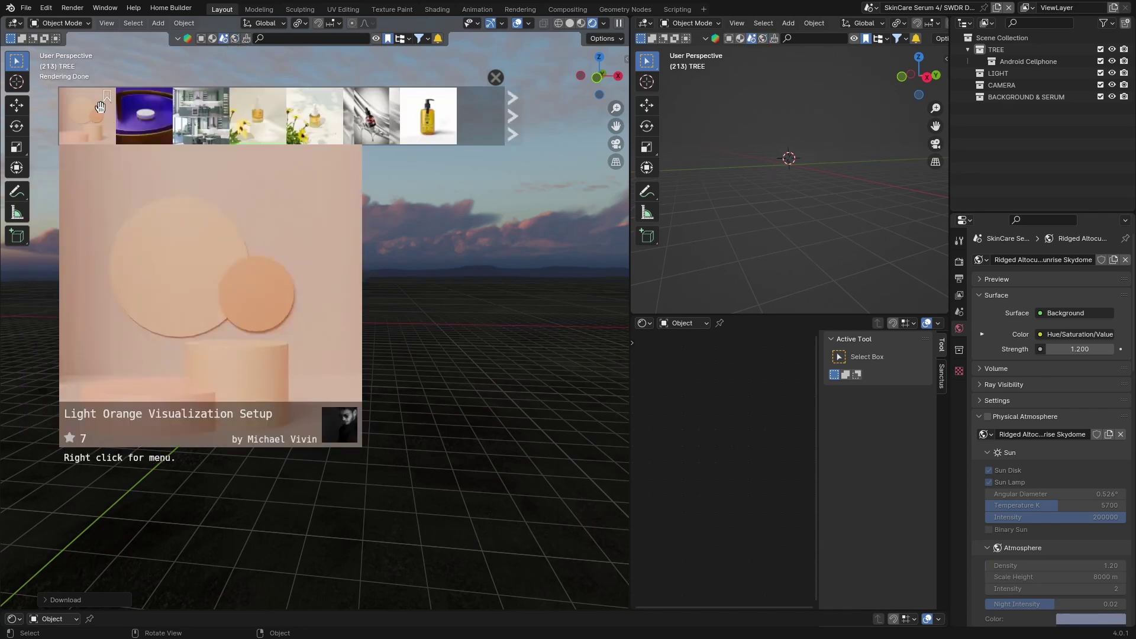
{"action": "left_click", "coordinate": [107, 97]}
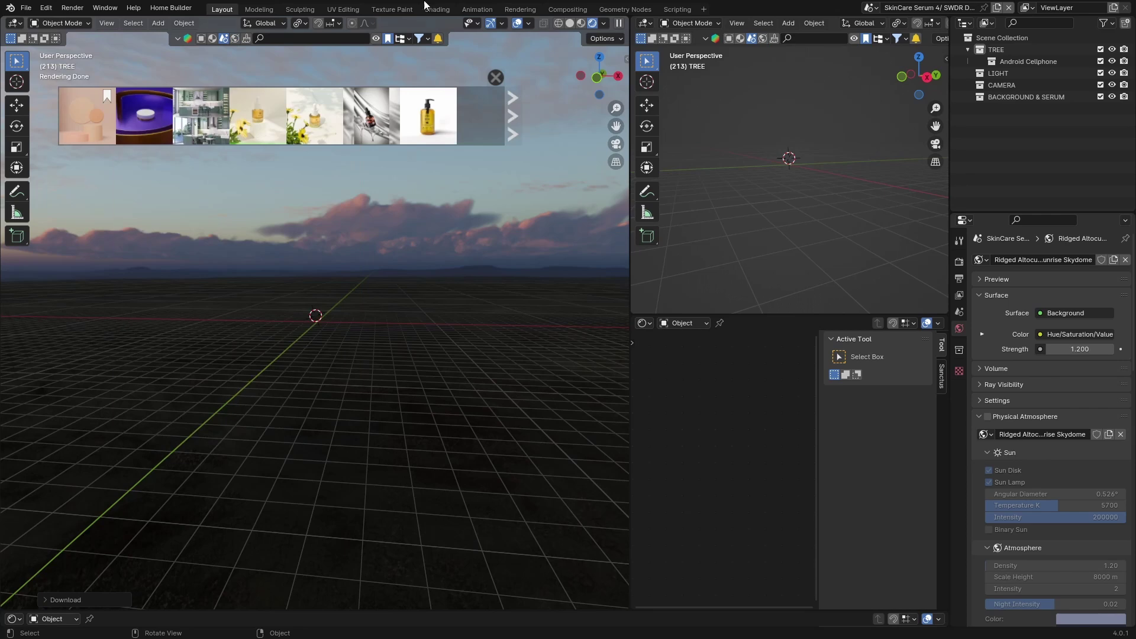
{"action": "left_click", "coordinate": [388, 39]}
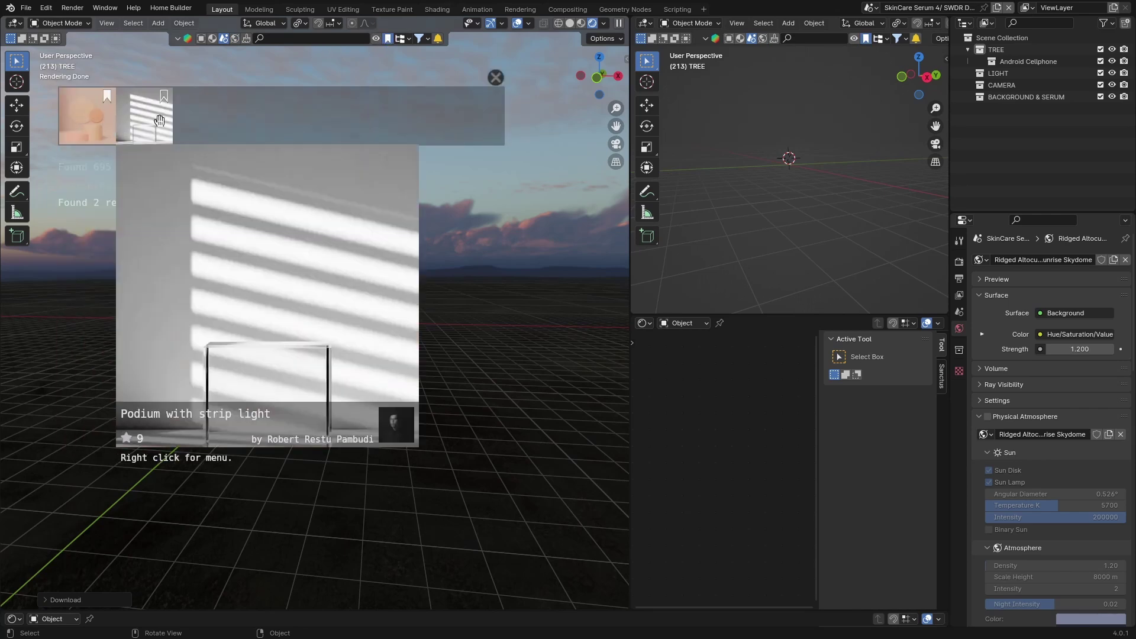
{"action": "mouse_move", "coordinate": [95, 114]}
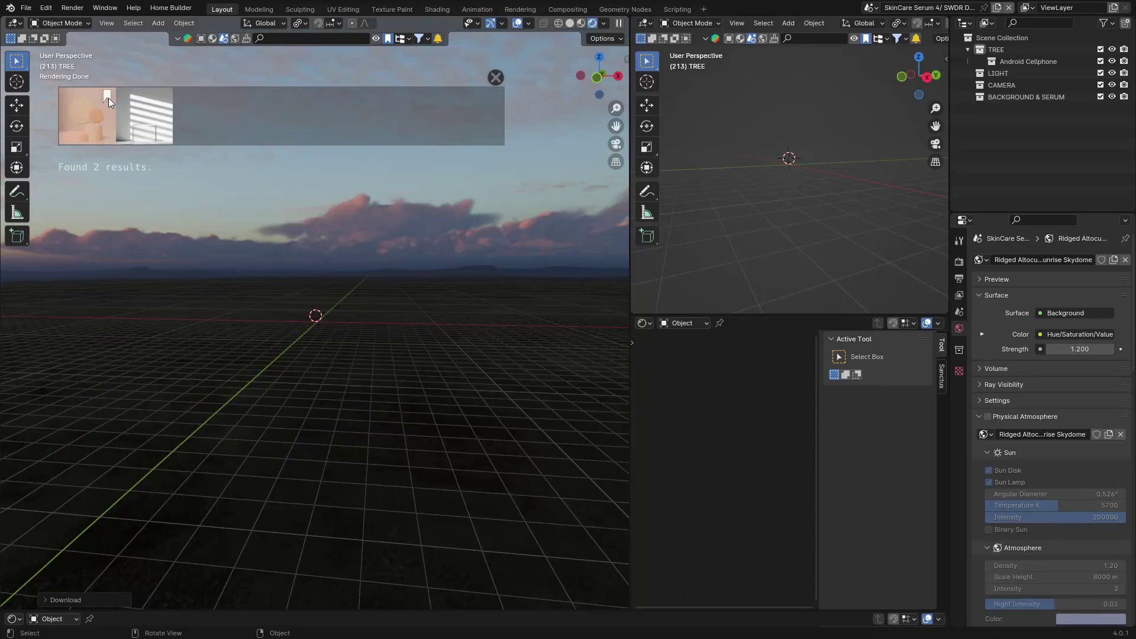
{"action": "left_click", "coordinate": [491, 78]}
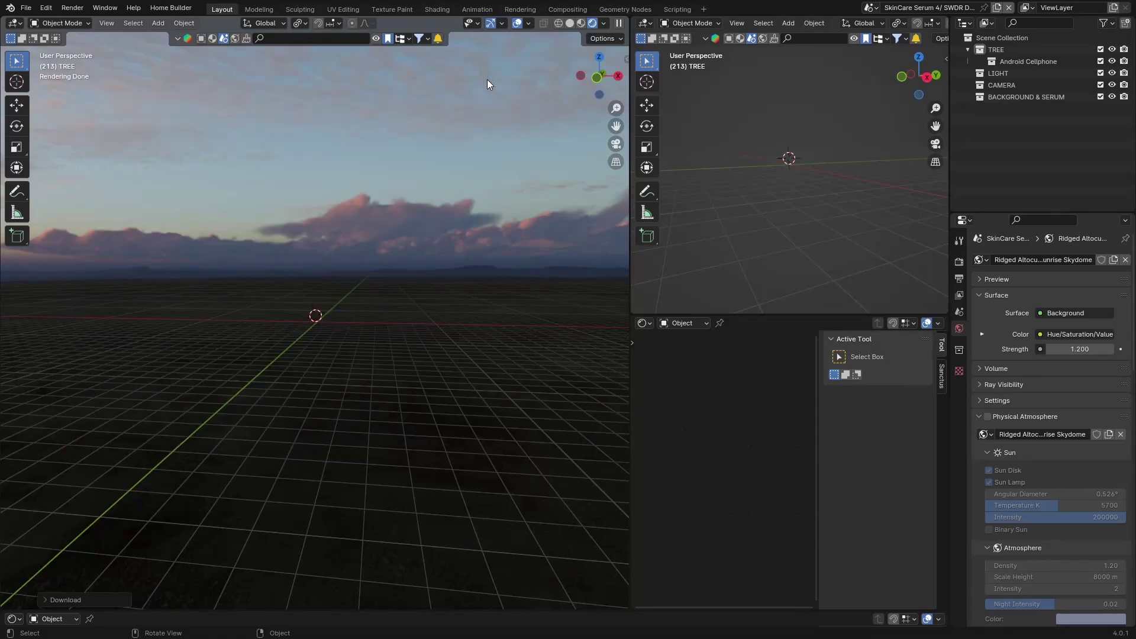
With the main viewport in solid shading, show the BlenderKit search settings and expand the categories for materials
{"action": "middle_click_drag", "start_coordinate": [488, 79], "coordinate": [141, 286]}
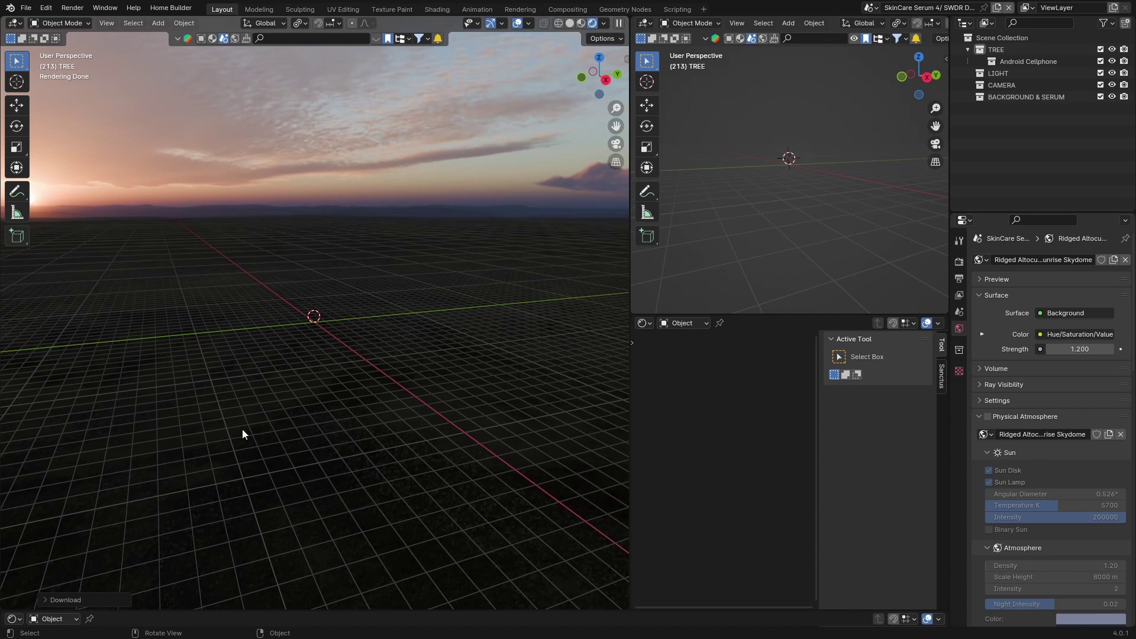
{"action": "left_click", "coordinate": [27, 8]}
{"action": "left_click", "coordinate": [627, 58]}
{"action": "left_click", "coordinate": [569, 22]}
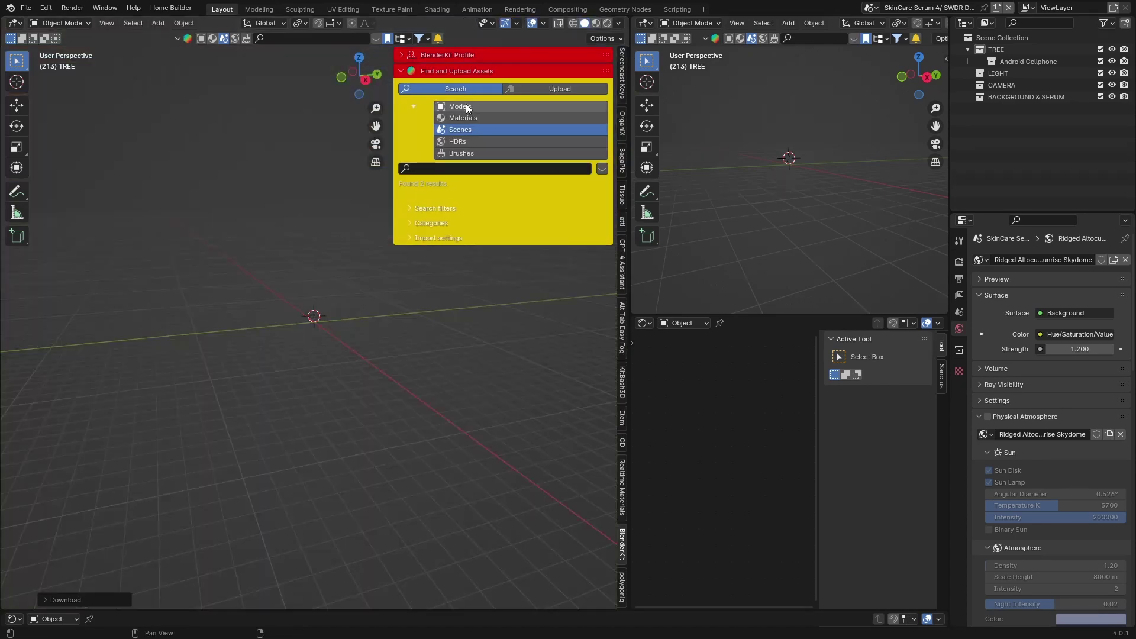
{"action": "left_click", "coordinate": [460, 116]}
{"action": "left_click", "coordinate": [412, 214]}
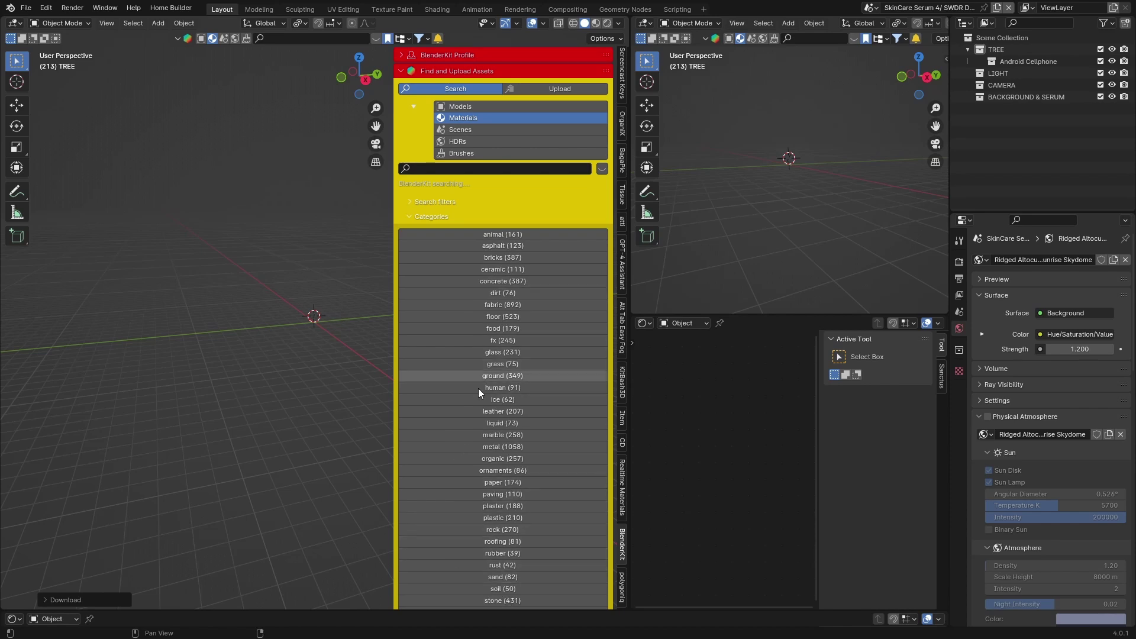
Switch the BlenderKit asset type to models and narrow the search to the Architecture category
{"action": "left_click", "coordinate": [467, 105]}
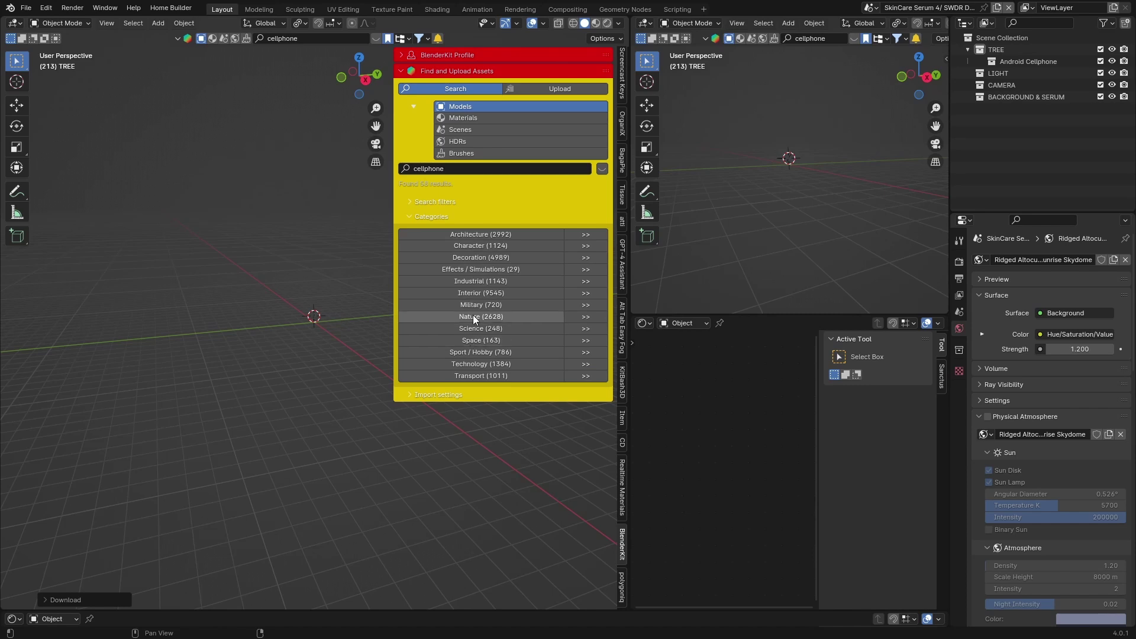
{"action": "left_click", "coordinate": [478, 235]}
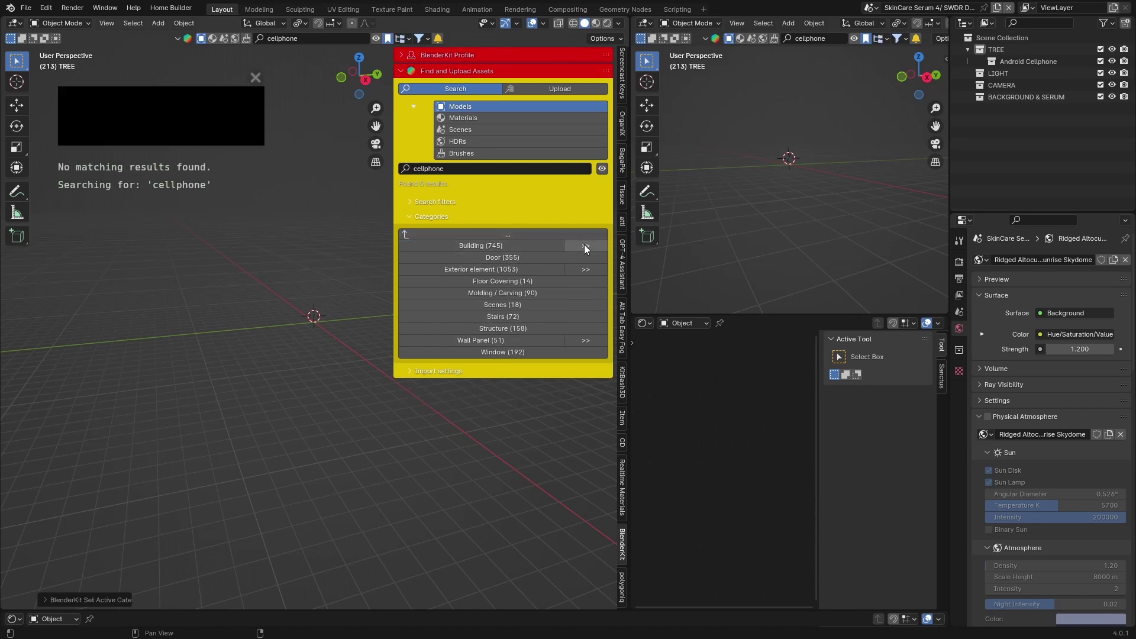
{"action": "left_click", "coordinate": [474, 260]}
Hide the BlenderKit search settings, turn off the bookmarks-only filter and preview the Cell tower model
{"action": "left_click_drag", "start_coordinate": [392, 169], "coordinate": [493, 52]}
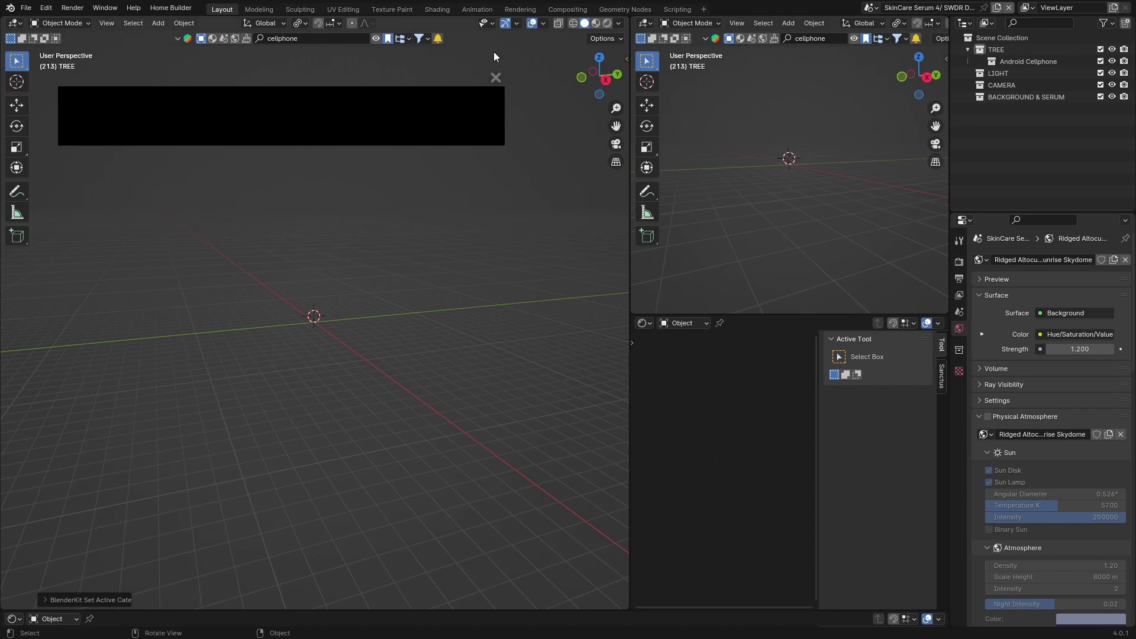
{"action": "left_click", "coordinate": [496, 77]}
{"action": "left_click", "coordinate": [388, 40]}
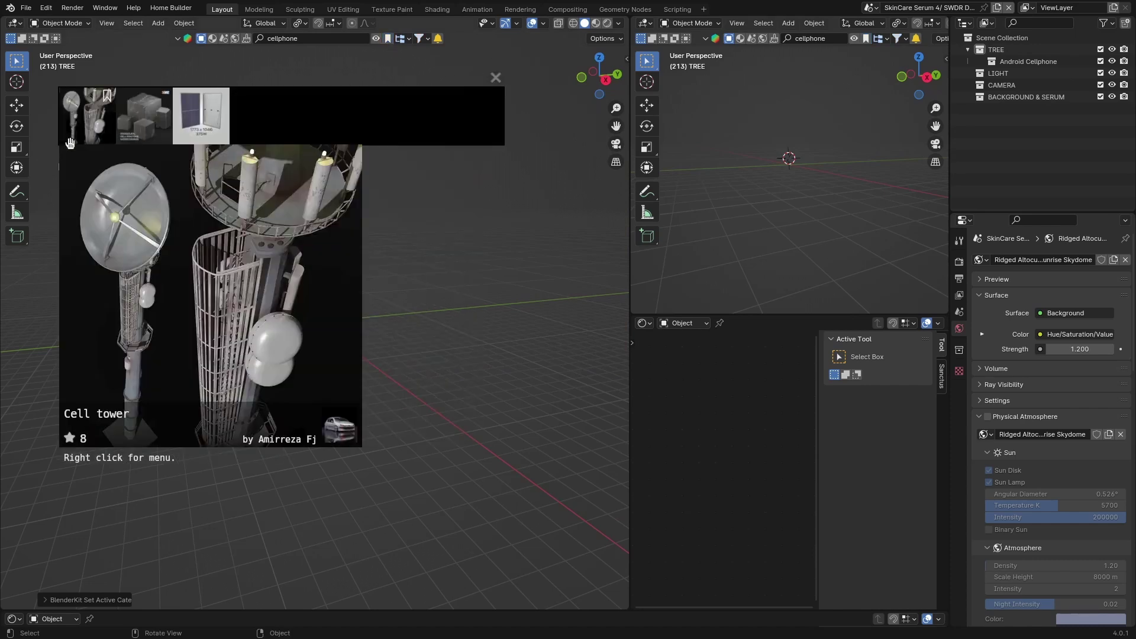
{"action": "left_click", "coordinate": [496, 76]}
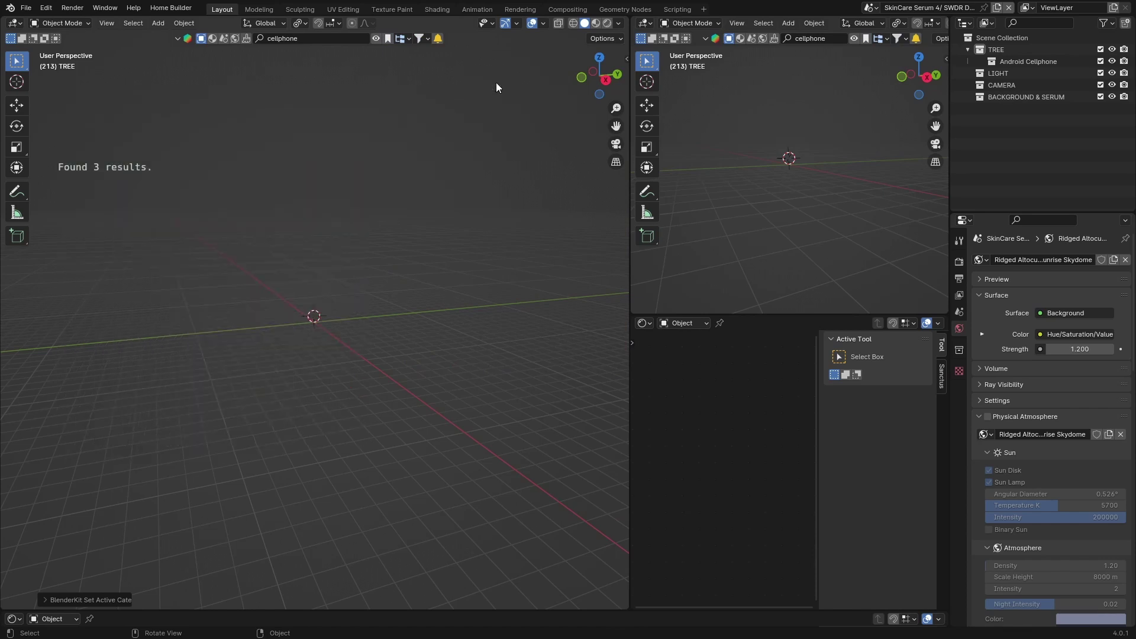